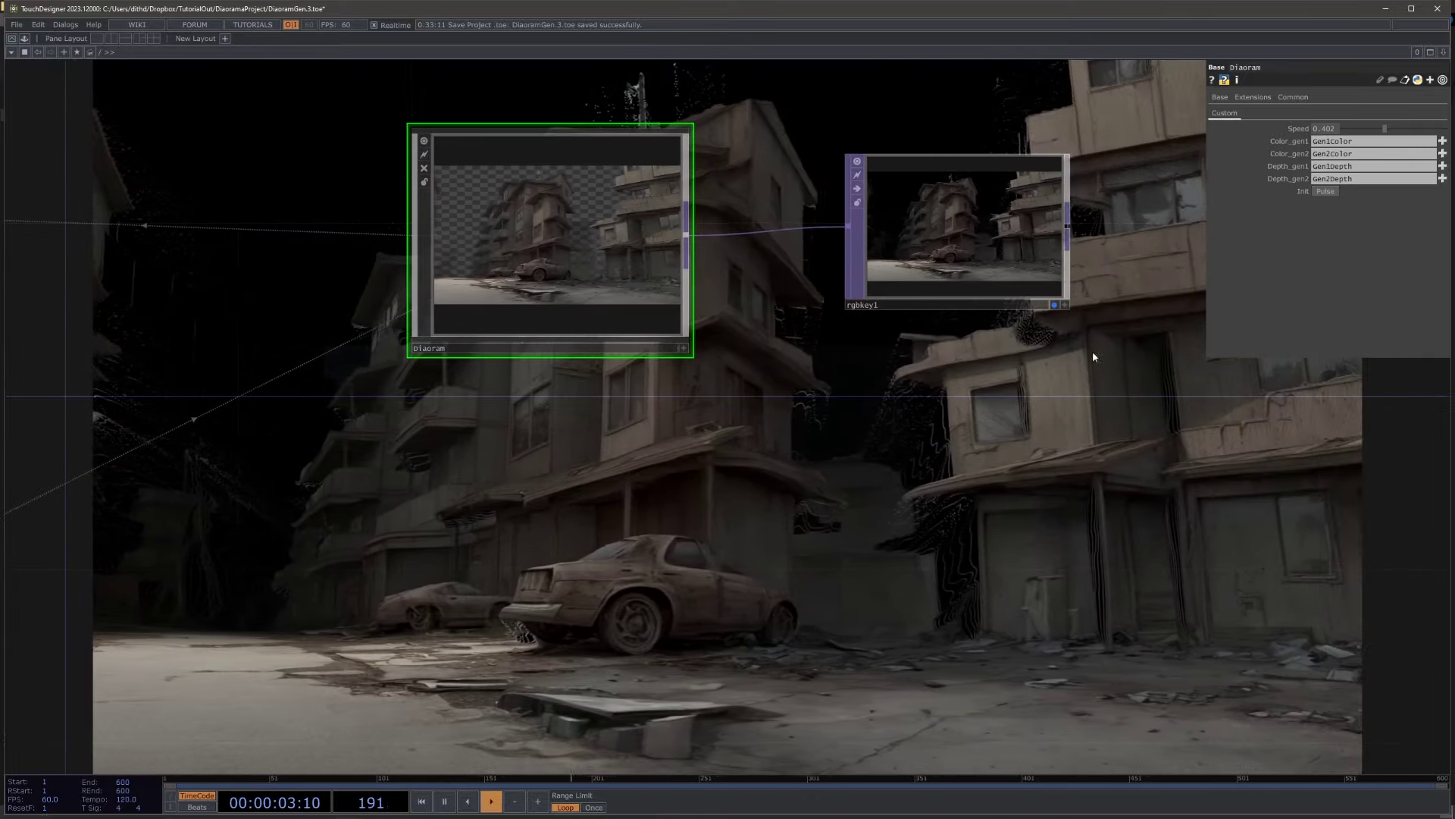
- Lower the Diaoram component's Speed to 0.162
{"action": "left_click_drag", "start_coordinate": [1040, 385], "coordinate": [1000, 282]}
{"action": "scroll", "coordinate": [1033, 508], "scroll_direction": "down", "scroll_amount": 3}
{"action": "left_click_drag", "start_coordinate": [1036, 512], "coordinate": [1053, 621]}
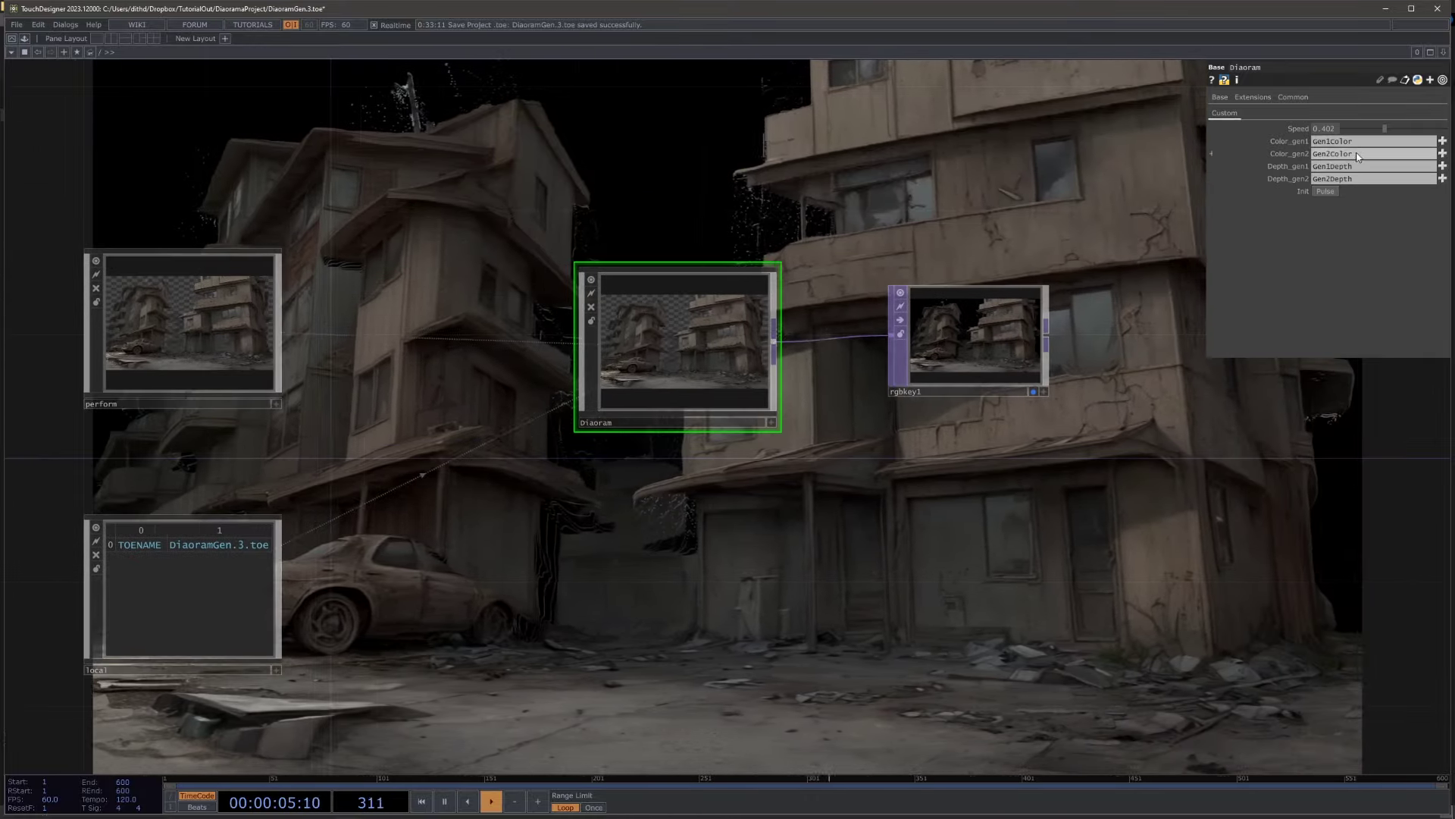
{"action": "left_click_drag", "start_coordinate": [1385, 129], "coordinate": [1362, 132]}
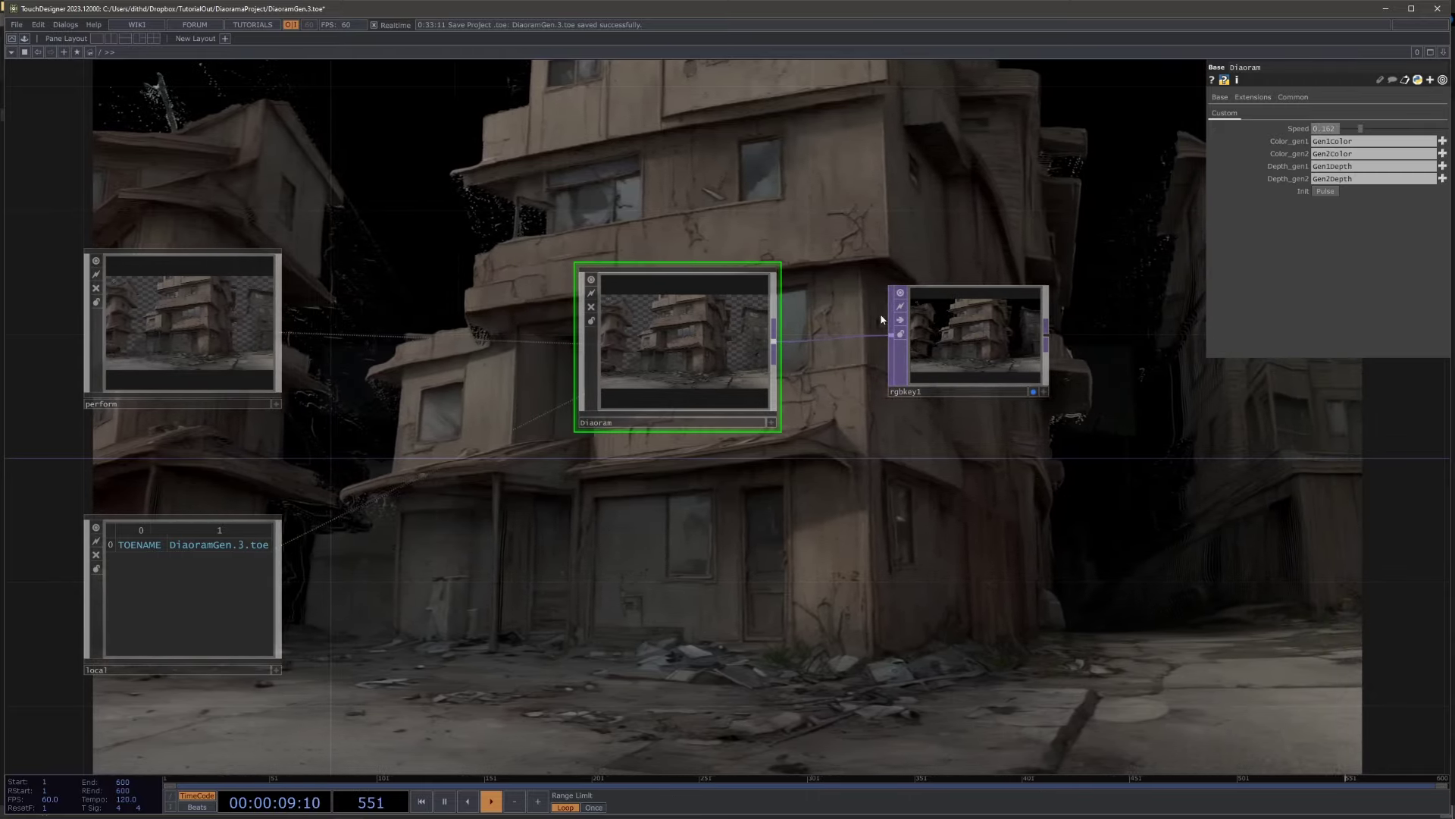
- Examine the scrolling diorama in the Diaoram component and its keyed version in rgbkey1 at the slow speed
{"action": "scroll", "coordinate": [1016, 357], "scroll_direction": "up", "scroll_amount": 5}
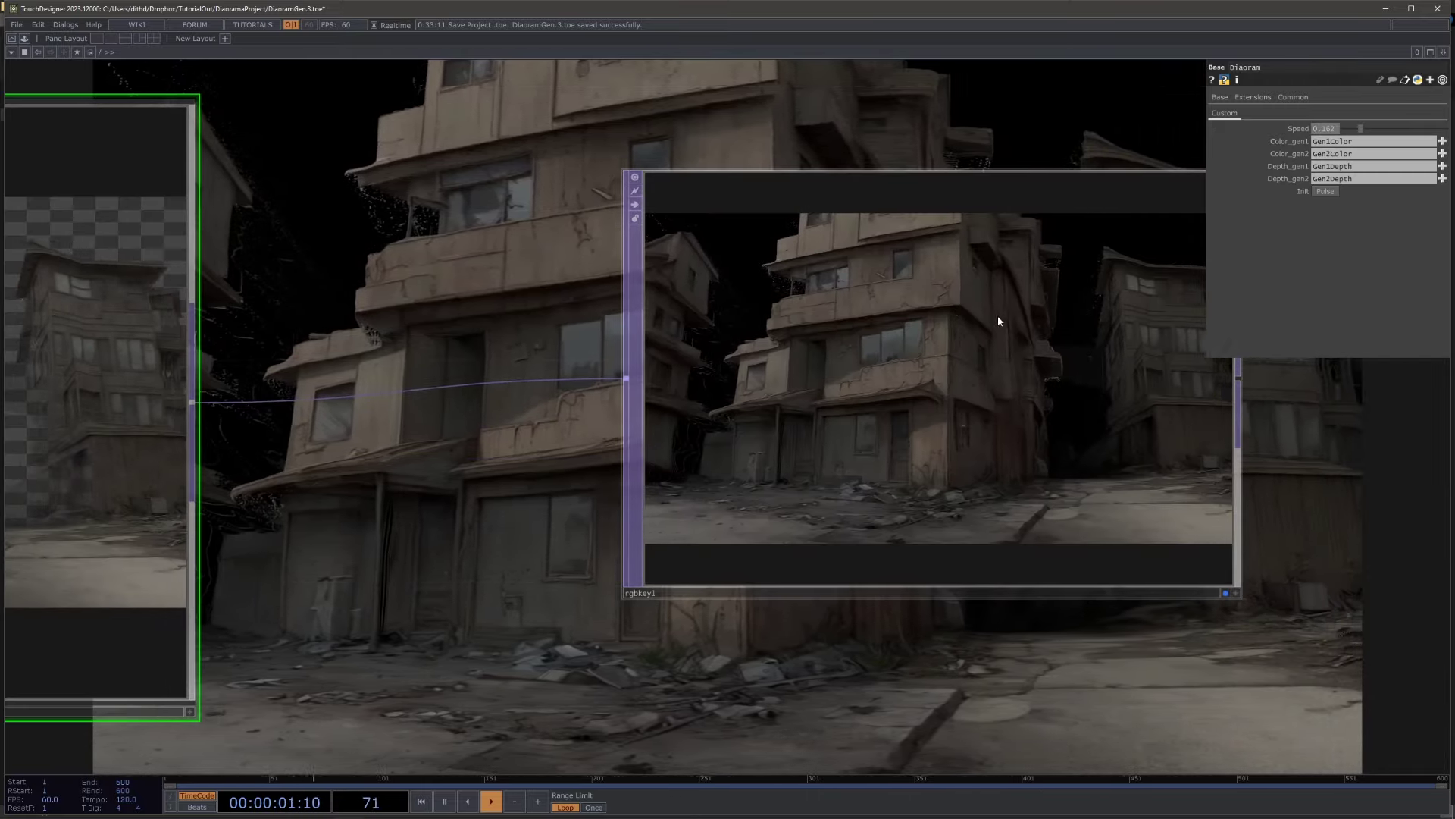
{"action": "scroll", "coordinate": [948, 324], "scroll_direction": "down", "scroll_amount": 4}
{"action": "scroll", "coordinate": [985, 351], "scroll_direction": "up", "scroll_amount": 2}
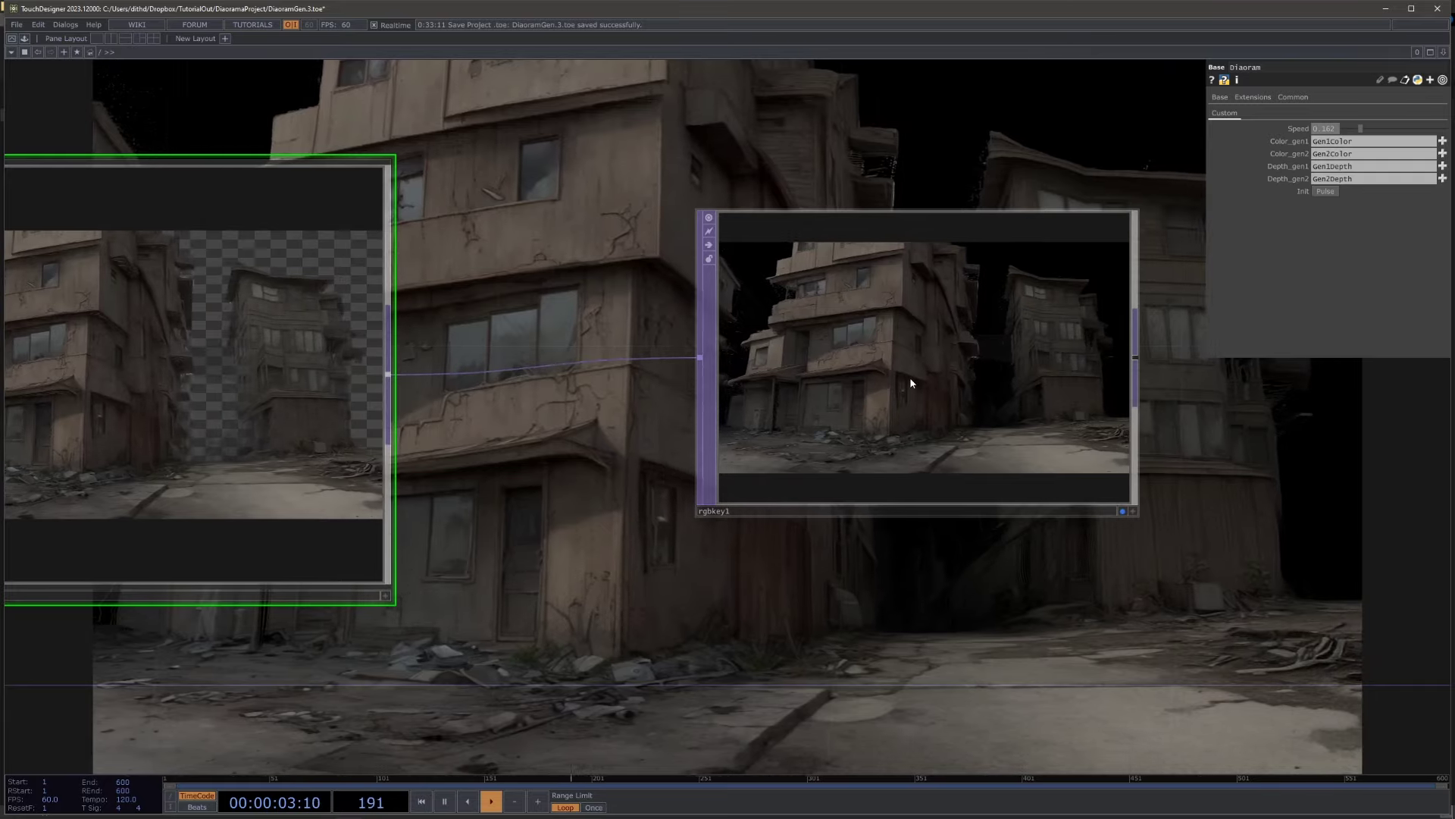
{"action": "scroll", "coordinate": [907, 384], "scroll_direction": "down", "scroll_amount": 3}
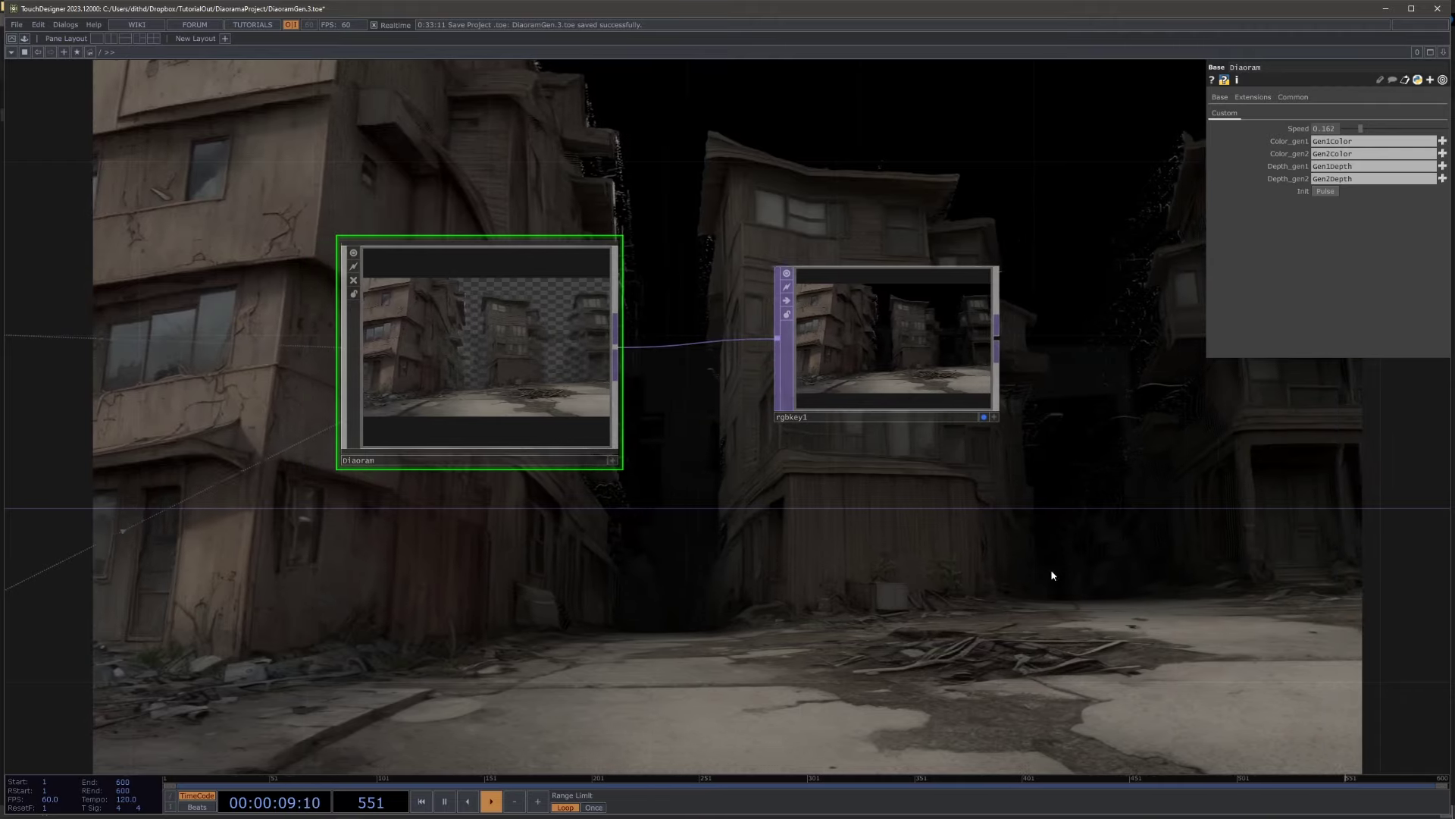
{"action": "scroll", "coordinate": [454, 327], "scroll_direction": "up", "scroll_amount": 2}
{"action": "scroll", "coordinate": [454, 327], "scroll_direction": "up", "scroll_amount": 2}
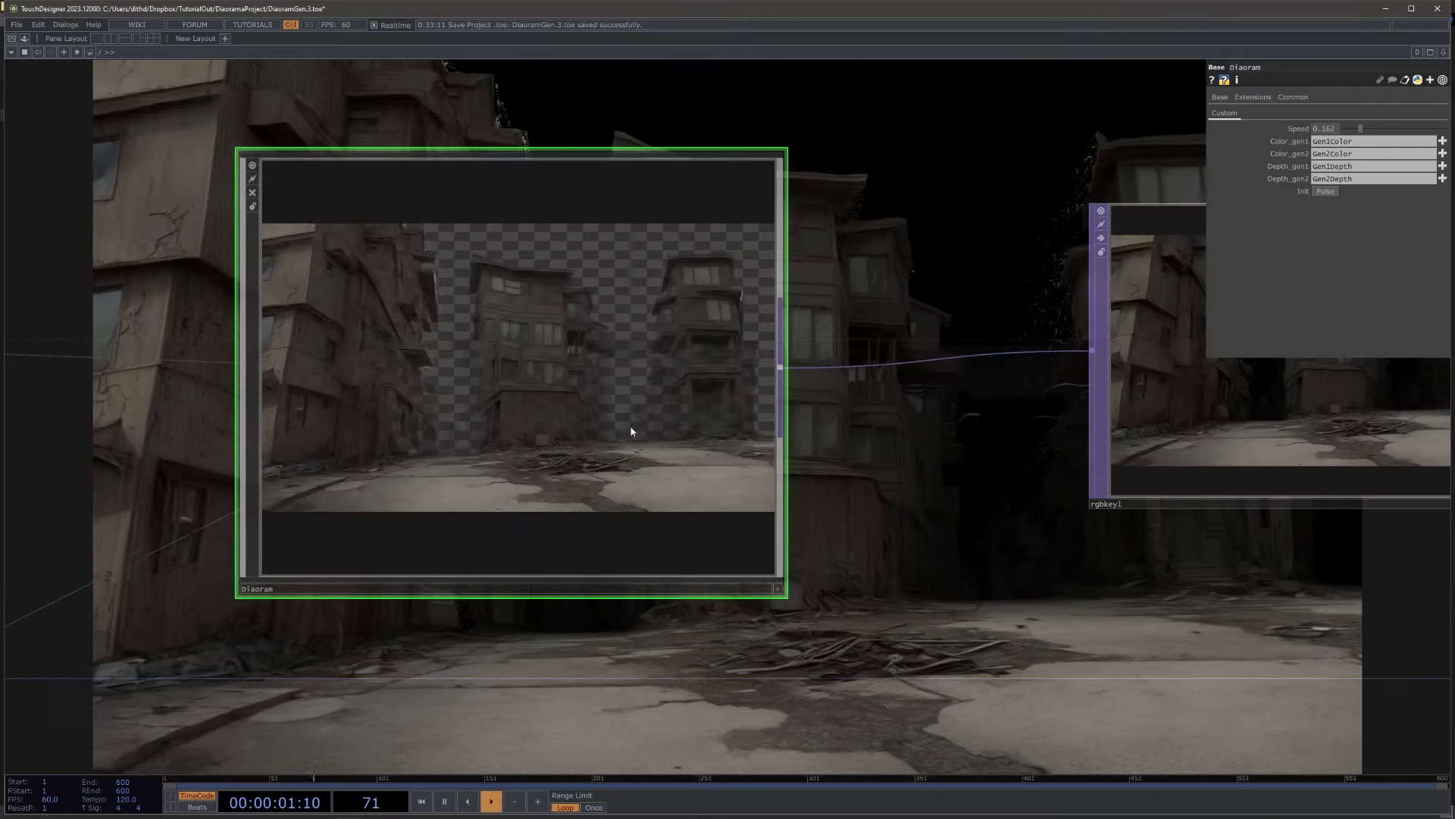
{"action": "left_click_drag", "start_coordinate": [1041, 598], "coordinate": [819, 403]}
{"action": "scroll", "coordinate": [816, 400], "scroll_direction": "down", "scroll_amount": 2}
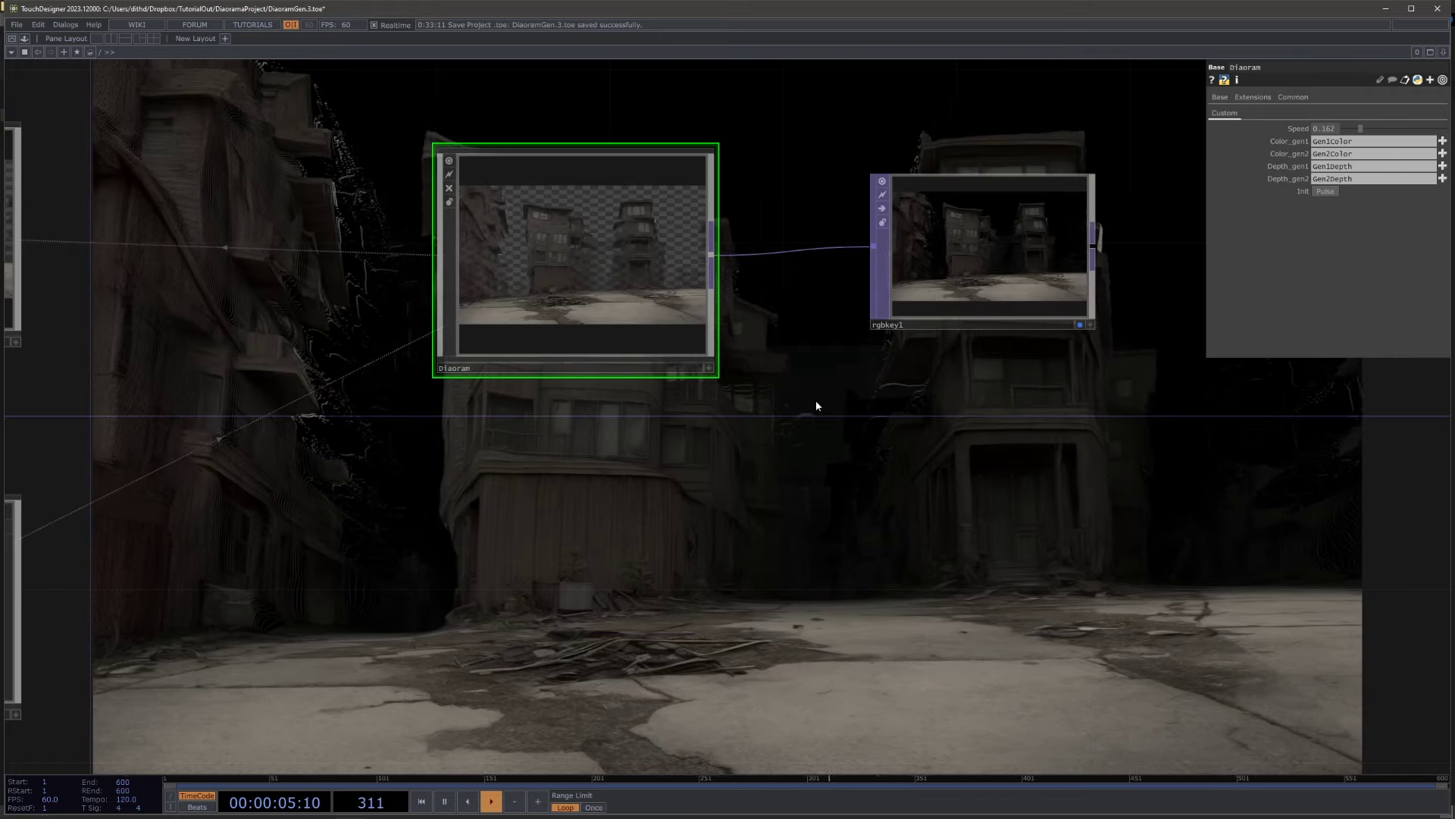
- Raise the Diaoram component's Speed to 0.631
{"action": "left_click_drag", "start_coordinate": [1367, 133], "coordinate": [1408, 134]}
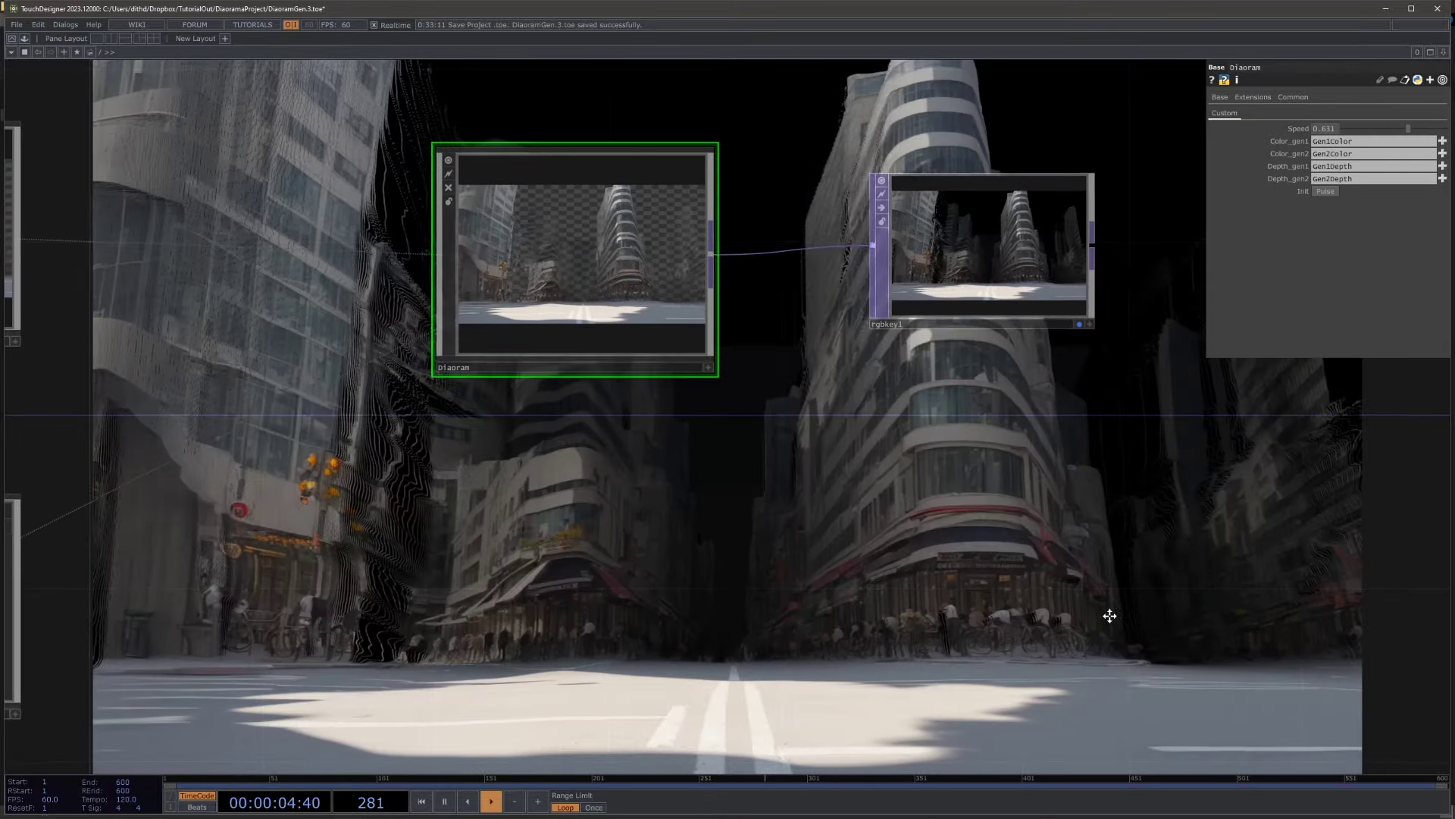
{"action": "left_click_drag", "start_coordinate": [1110, 615], "coordinate": [970, 512]}
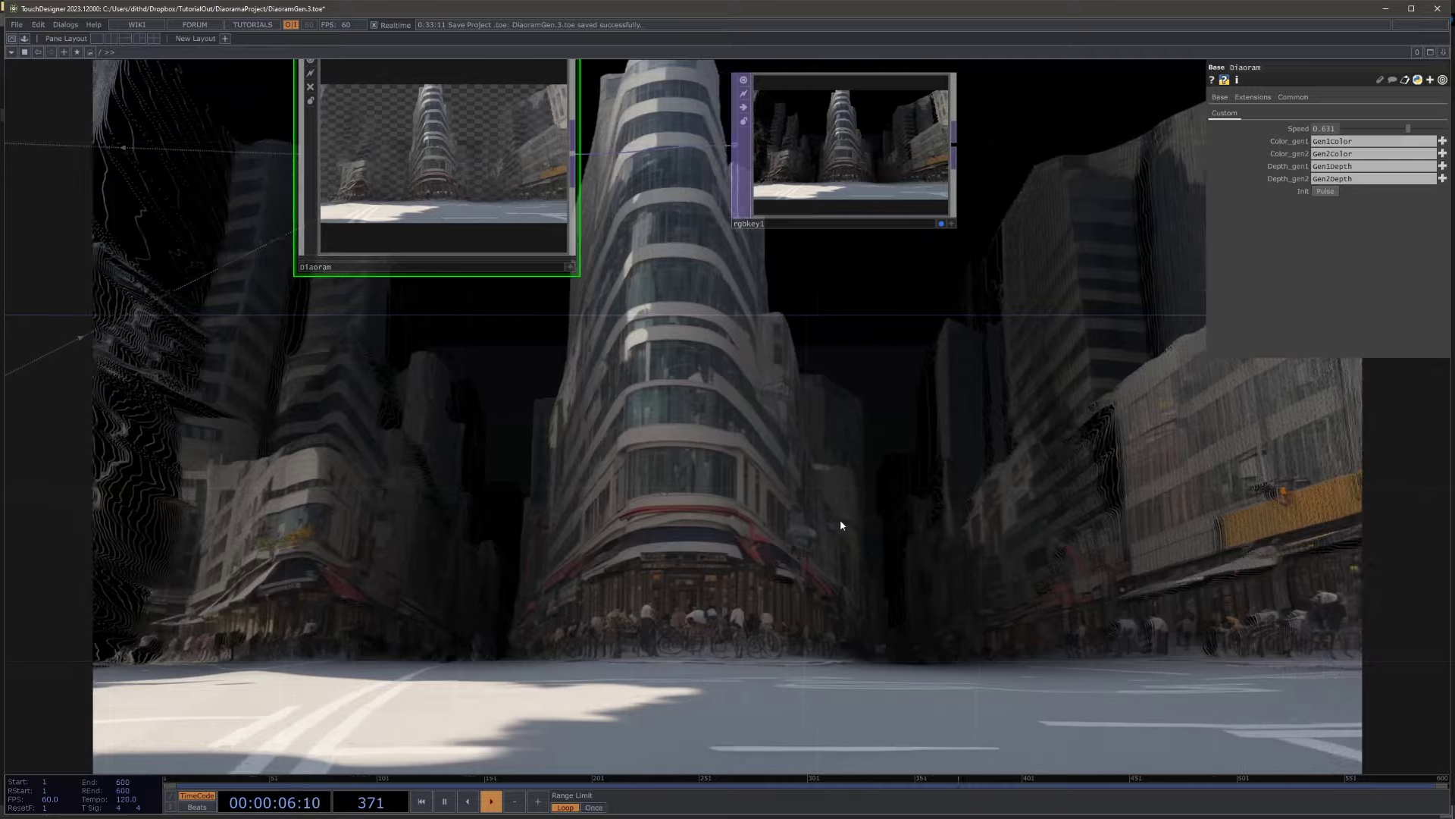
{"action": "left_click_drag", "start_coordinate": [1104, 328], "coordinate": [1080, 443]}
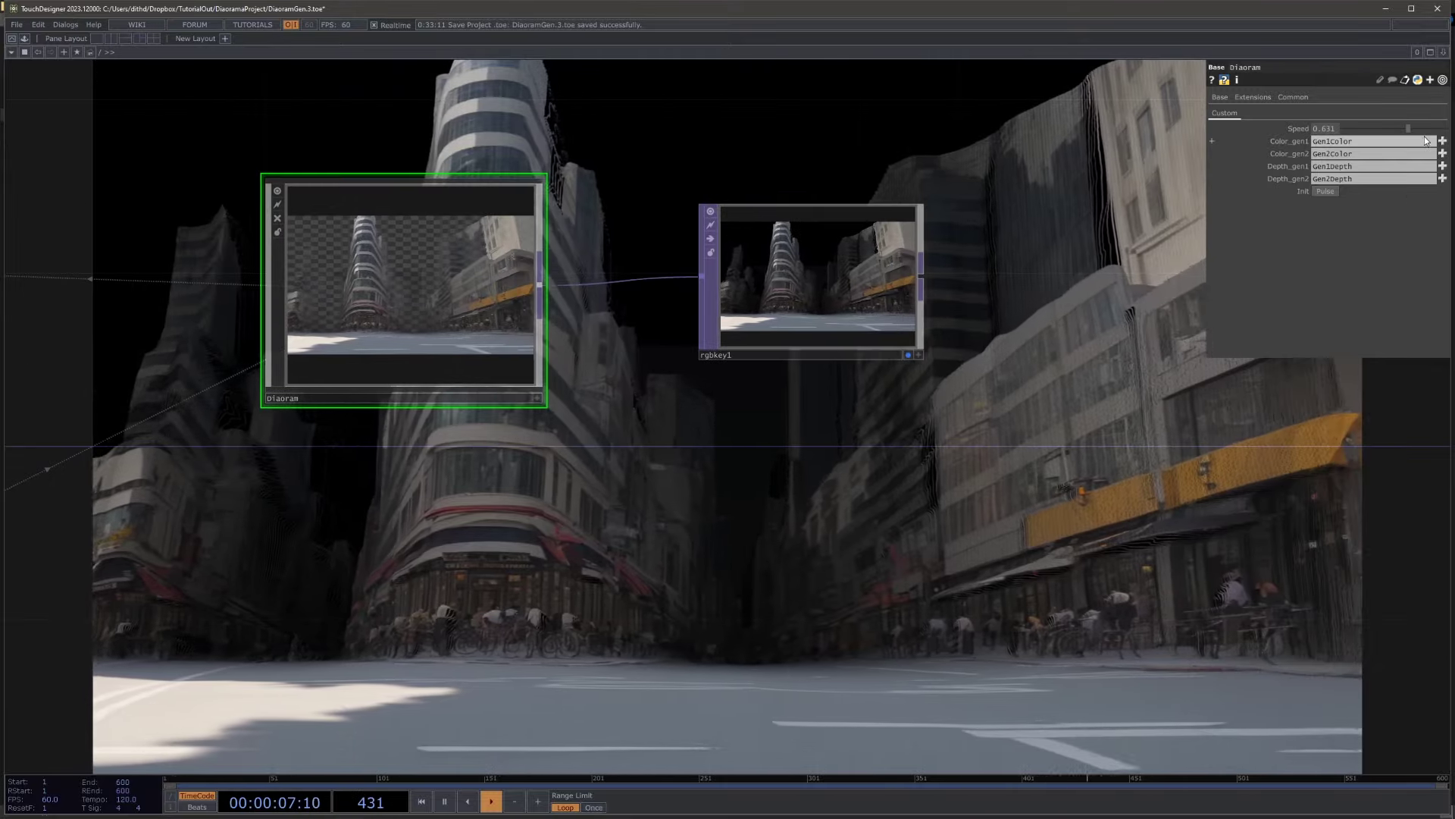
- Reduce the Diaoram component's Speed to 0.369
{"action": "mouse_move", "coordinate": [1408, 129]}
{"action": "left_mouse_down"}
{"action": "mouse_move", "coordinate": [1449, 133]}
{"action": "mouse_move", "coordinate": [1392, 142]}
{"action": "left_mouse_up"}
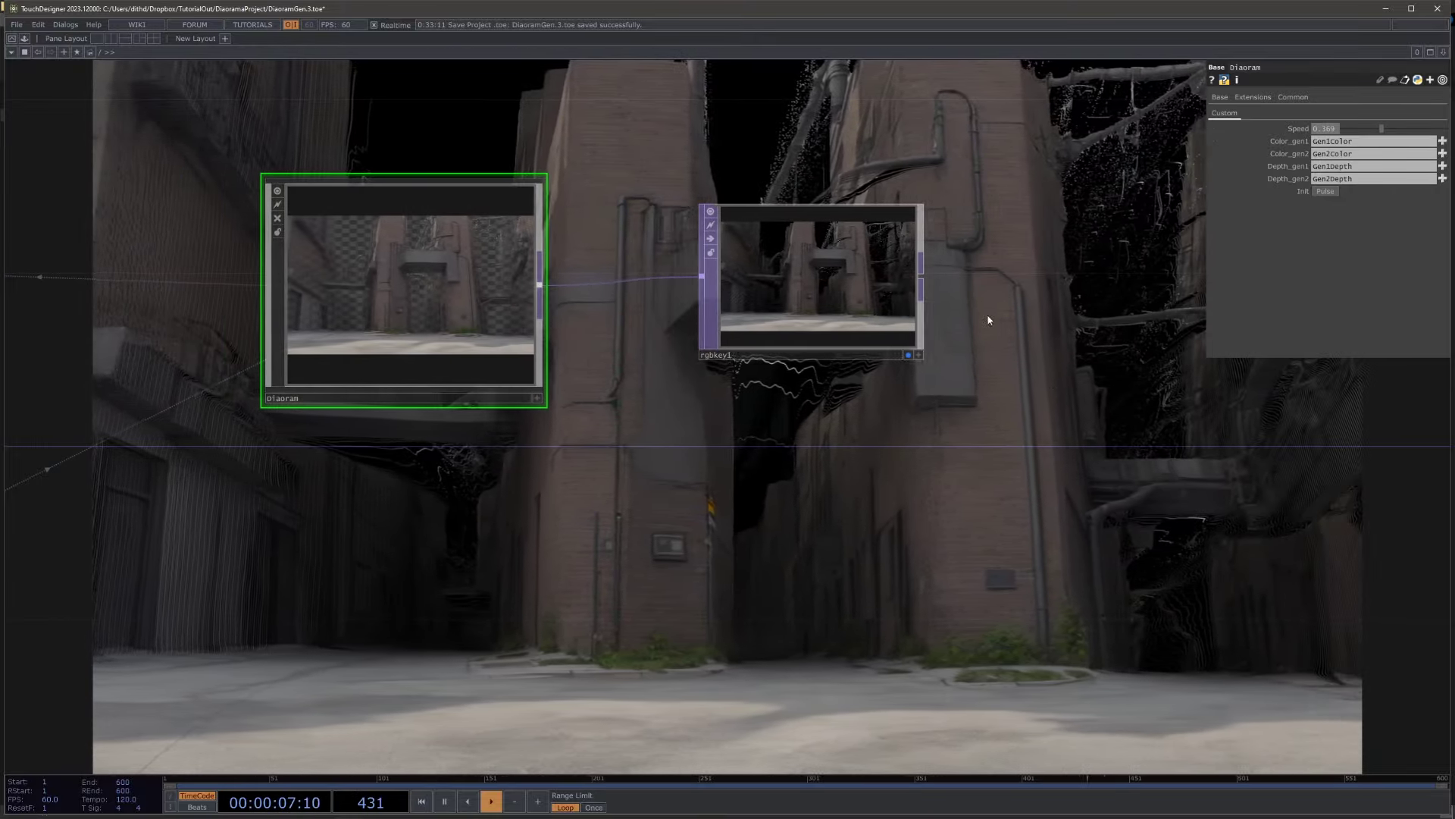
{"action": "left_click_drag", "start_coordinate": [920, 451], "coordinate": [1096, 520]}
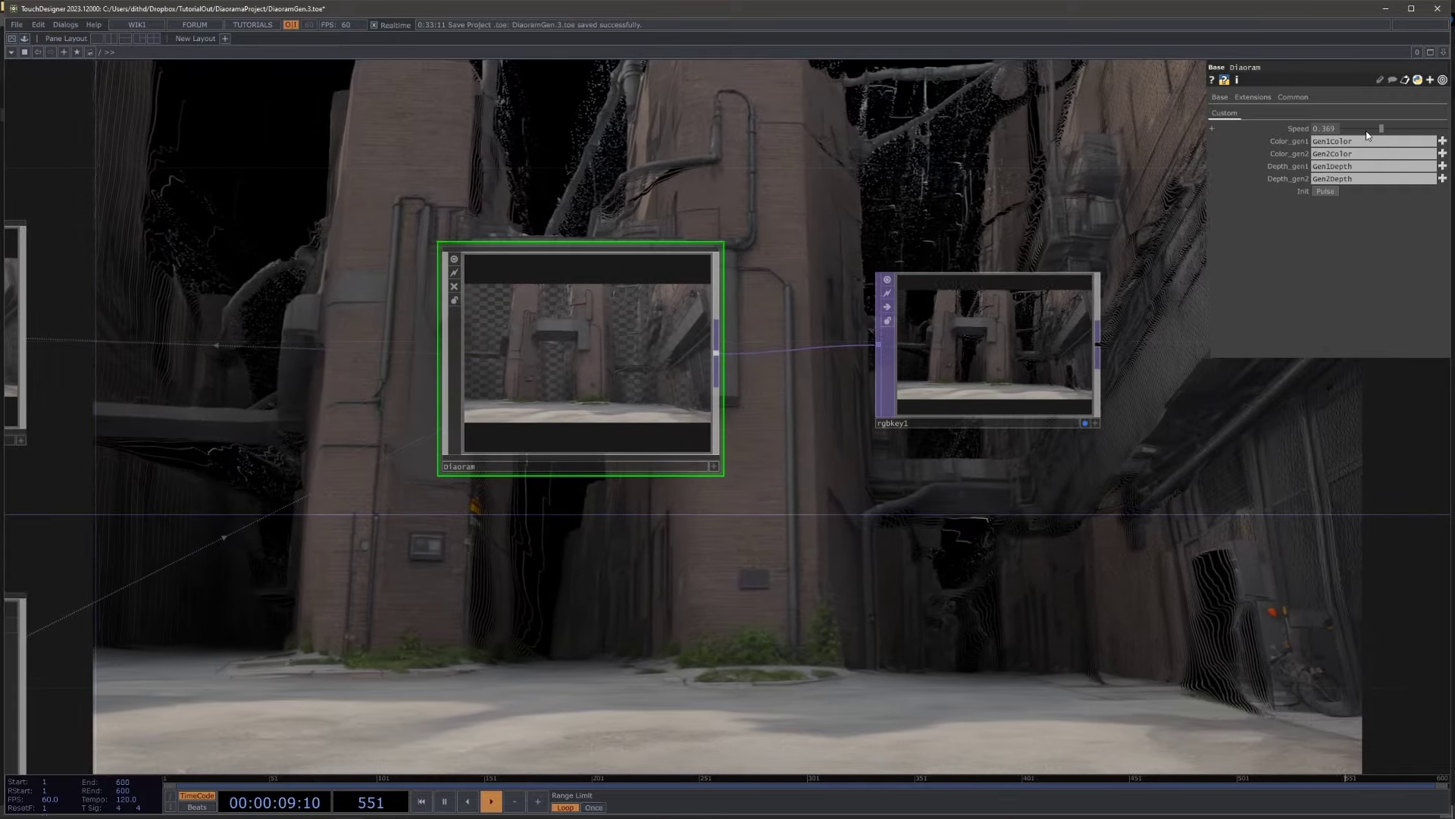
{"action": "left_click_drag", "start_coordinate": [841, 596], "coordinate": [687, 503]}
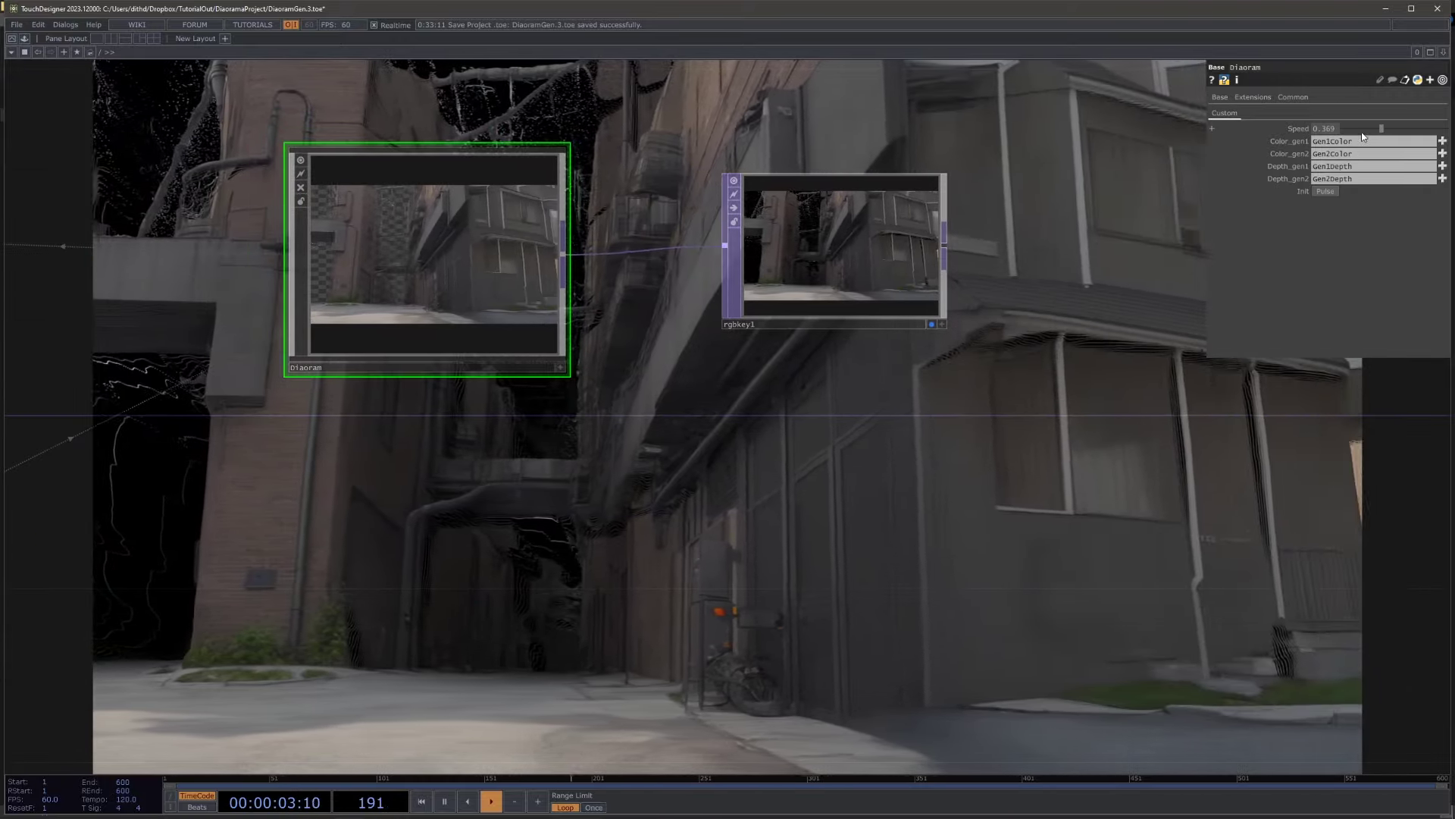
- Slow the Diaoram component down by setting its Speed to 0.123
{"action": "left_click_drag", "start_coordinate": [1381, 129], "coordinate": [1356, 129]}
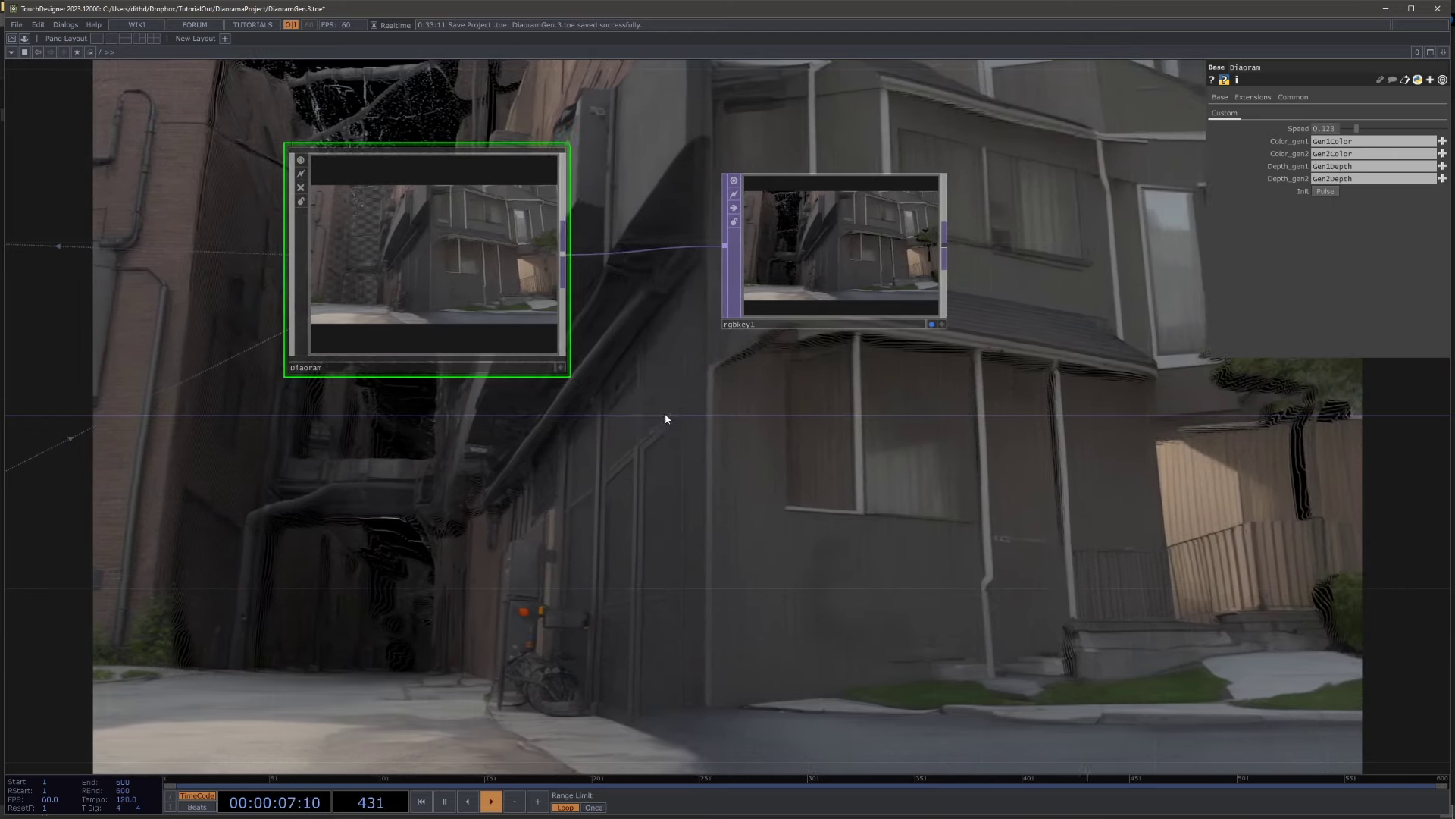
{"action": "left_click_drag", "start_coordinate": [916, 432], "coordinate": [915, 542]}
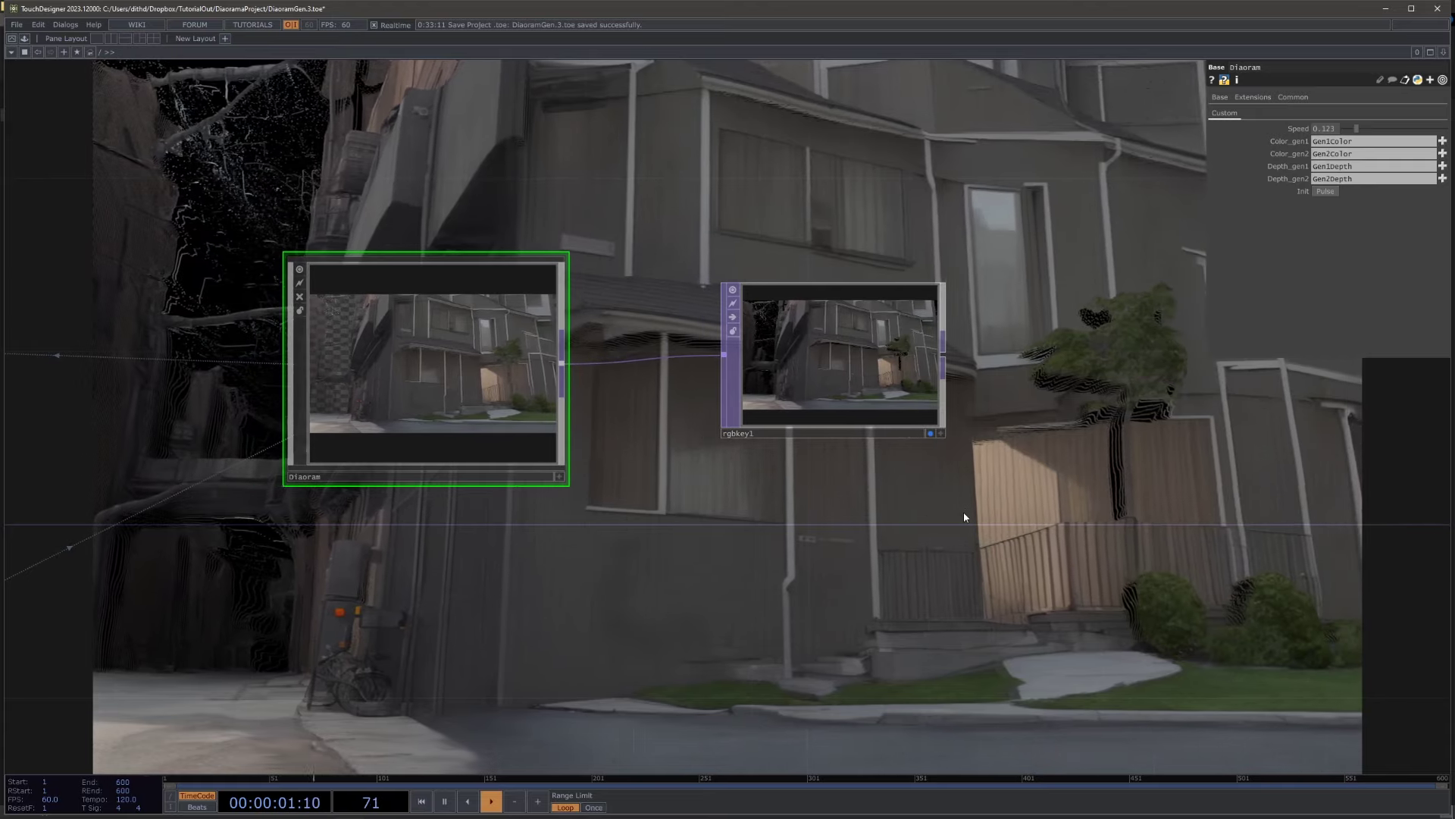
{"action": "left_click_drag", "start_coordinate": [913, 516], "coordinate": [884, 435]}
{"action": "middle_click_drag", "start_coordinate": [884, 435], "coordinate": [883, 455]}
- Compare the Diaoram output with the rgbkey1 result up close while the street scene scrolls past
{"action": "scroll", "coordinate": [774, 461], "scroll_direction": "down", "scroll_amount": 2}
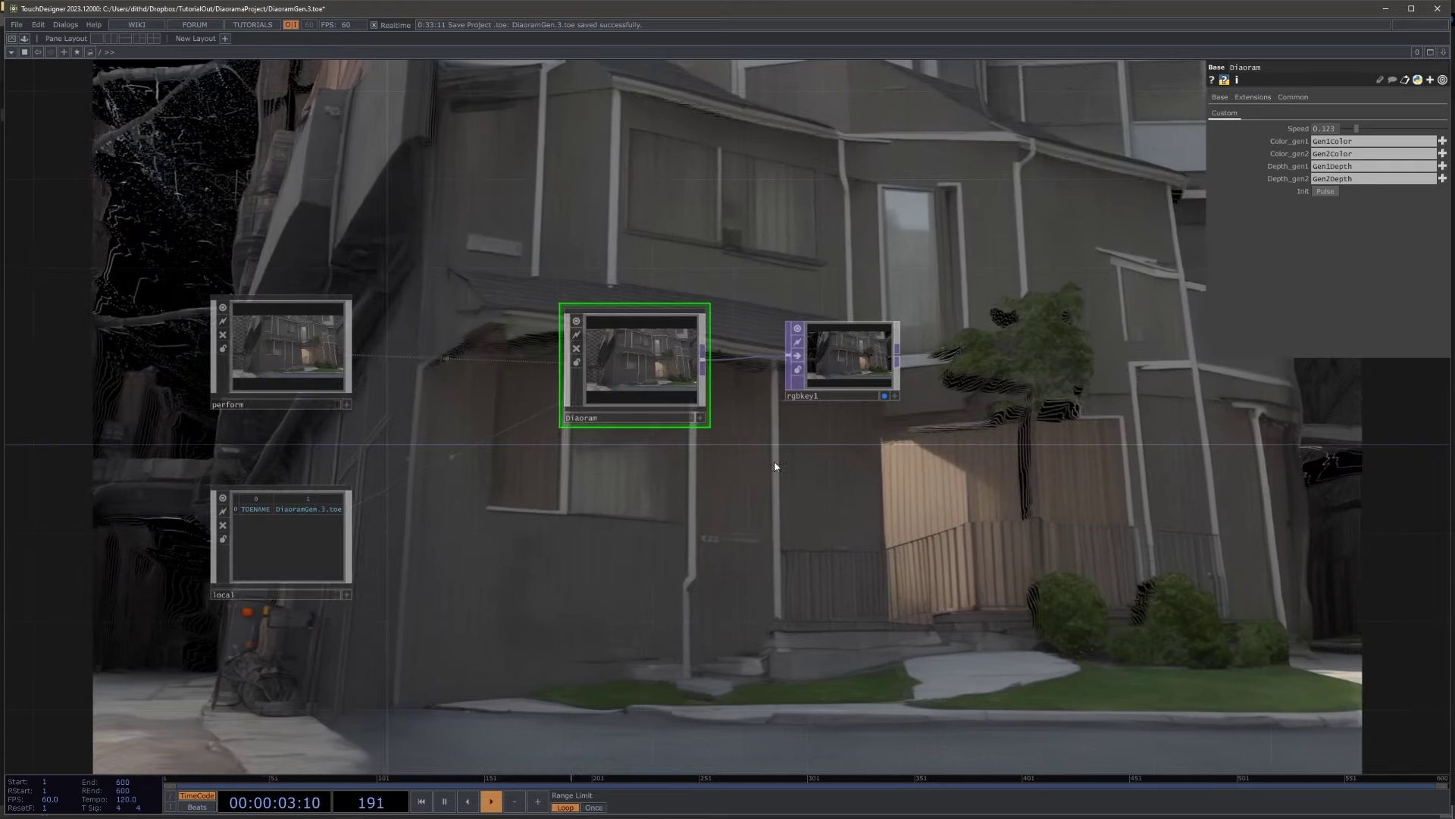
{"action": "scroll", "coordinate": [734, 389], "scroll_direction": "up", "scroll_amount": 5}
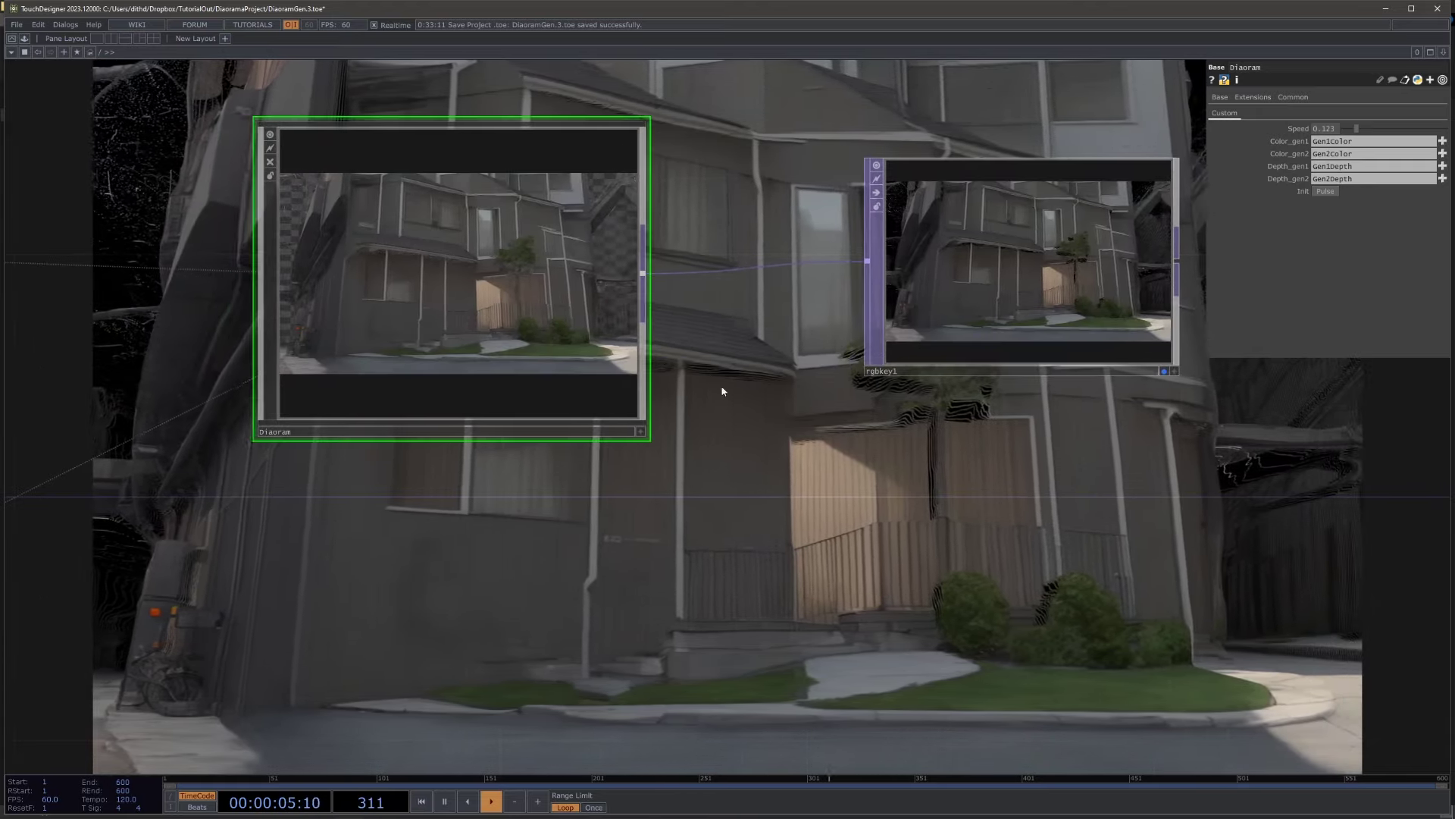
{"action": "scroll", "coordinate": [849, 456], "scroll_direction": "down", "scroll_amount": 4}
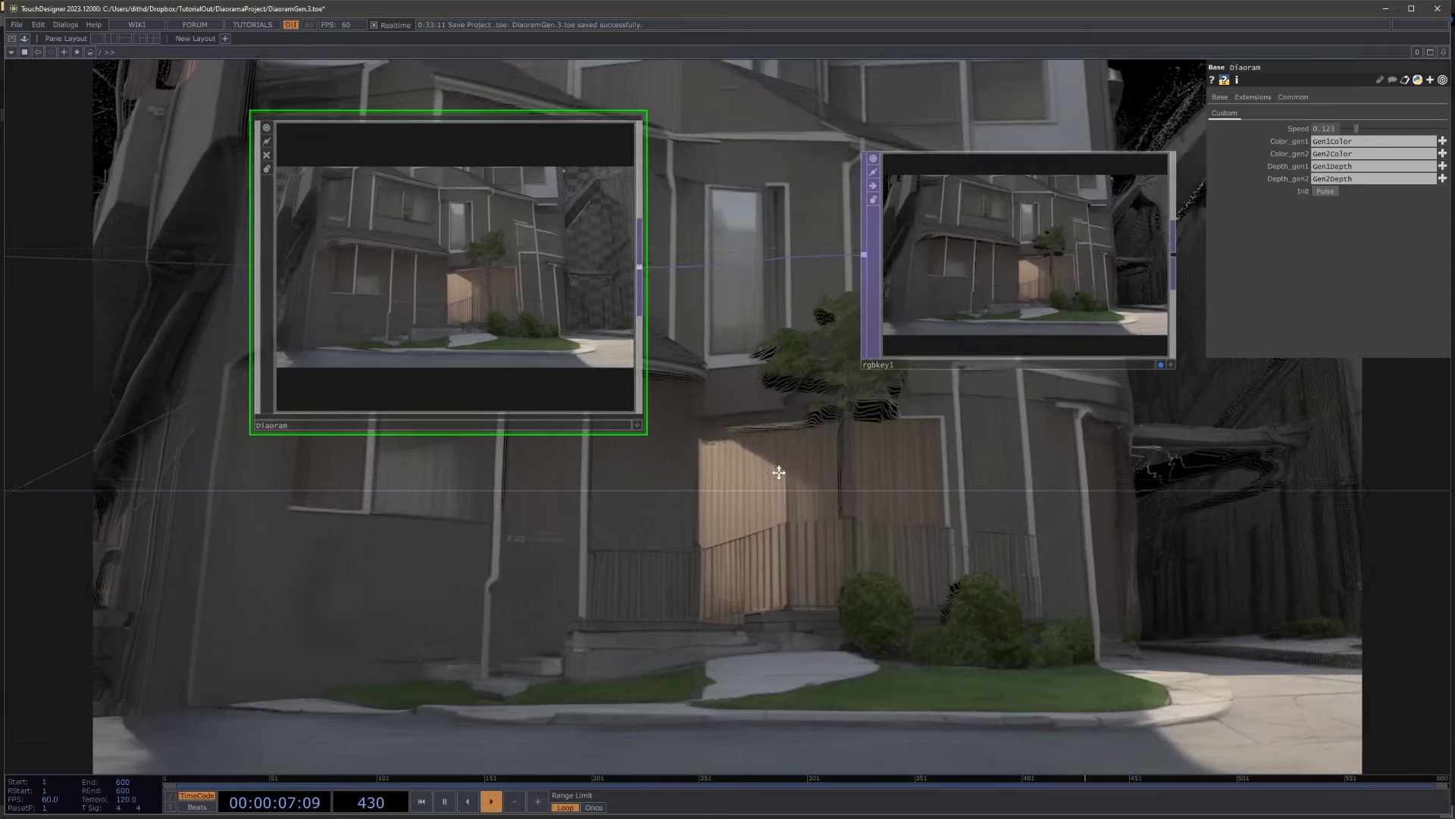
{"action": "scroll", "coordinate": [598, 278], "scroll_direction": "up", "scroll_amount": 3}
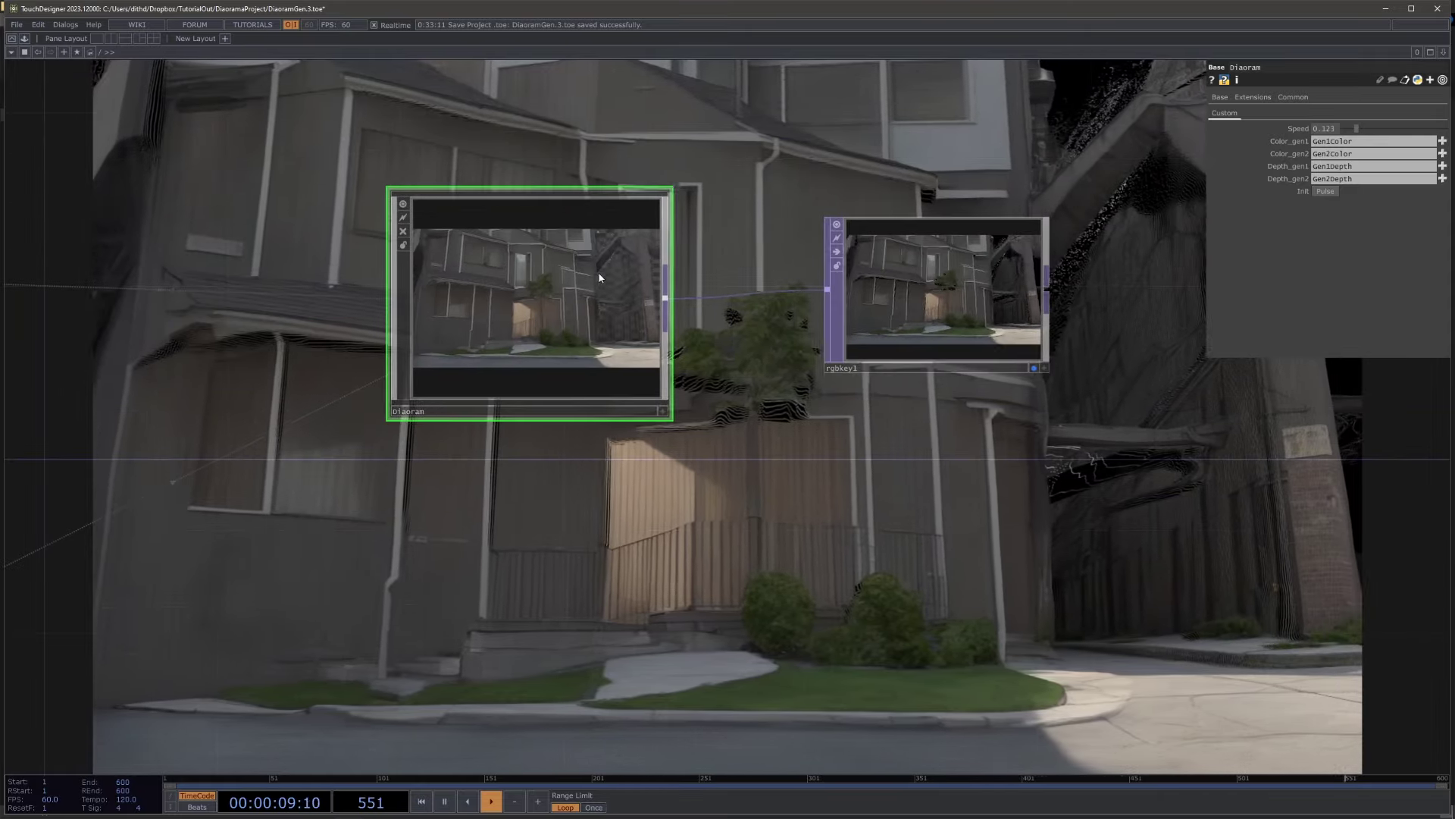
{"action": "left_click_drag", "start_coordinate": [826, 467], "coordinate": [770, 401]}
{"action": "scroll", "coordinate": [941, 508], "scroll_direction": "down", "scroll_amount": 5}
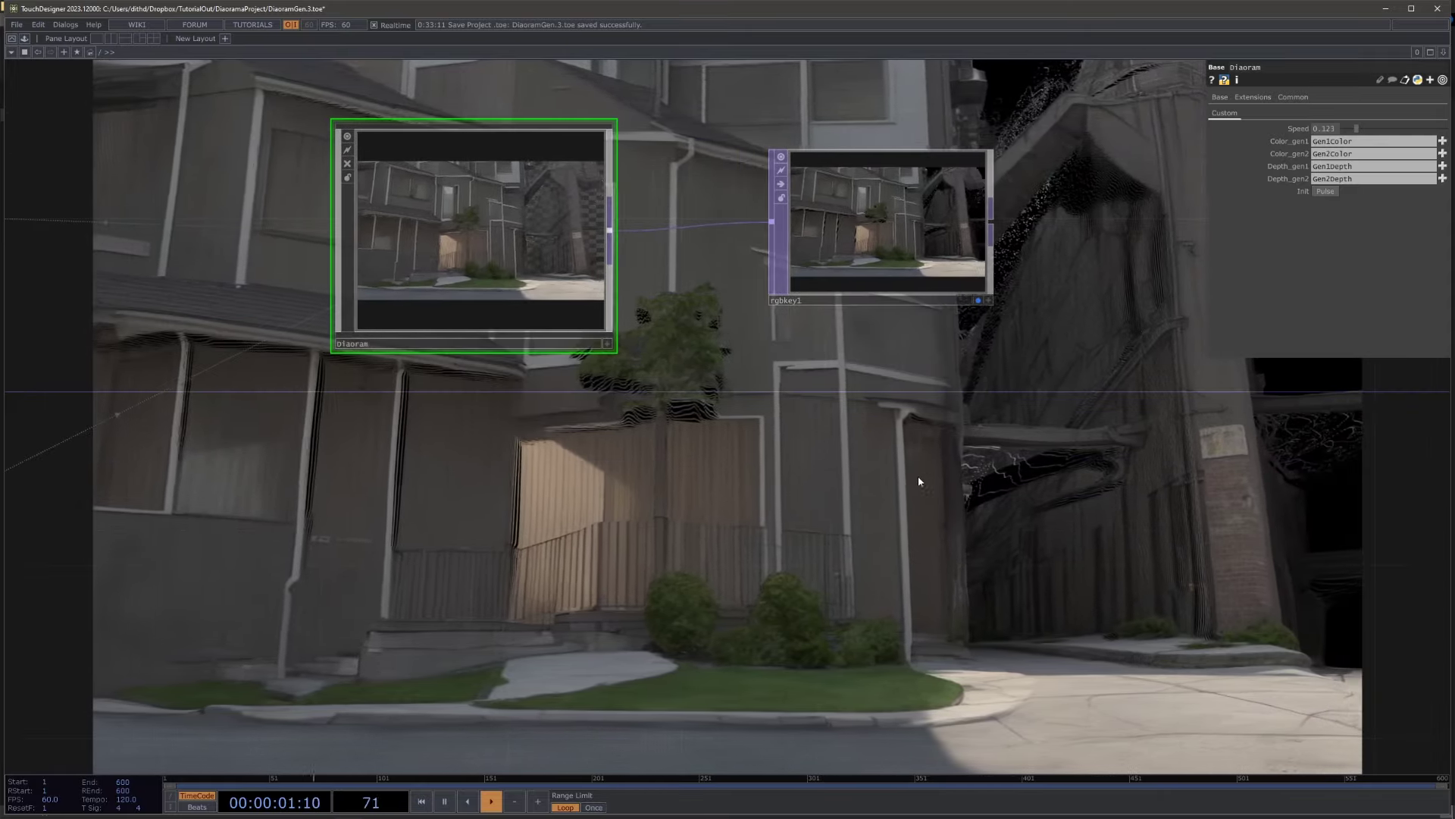
{"action": "scroll", "coordinate": [749, 419], "scroll_direction": "up", "scroll_amount": 2}
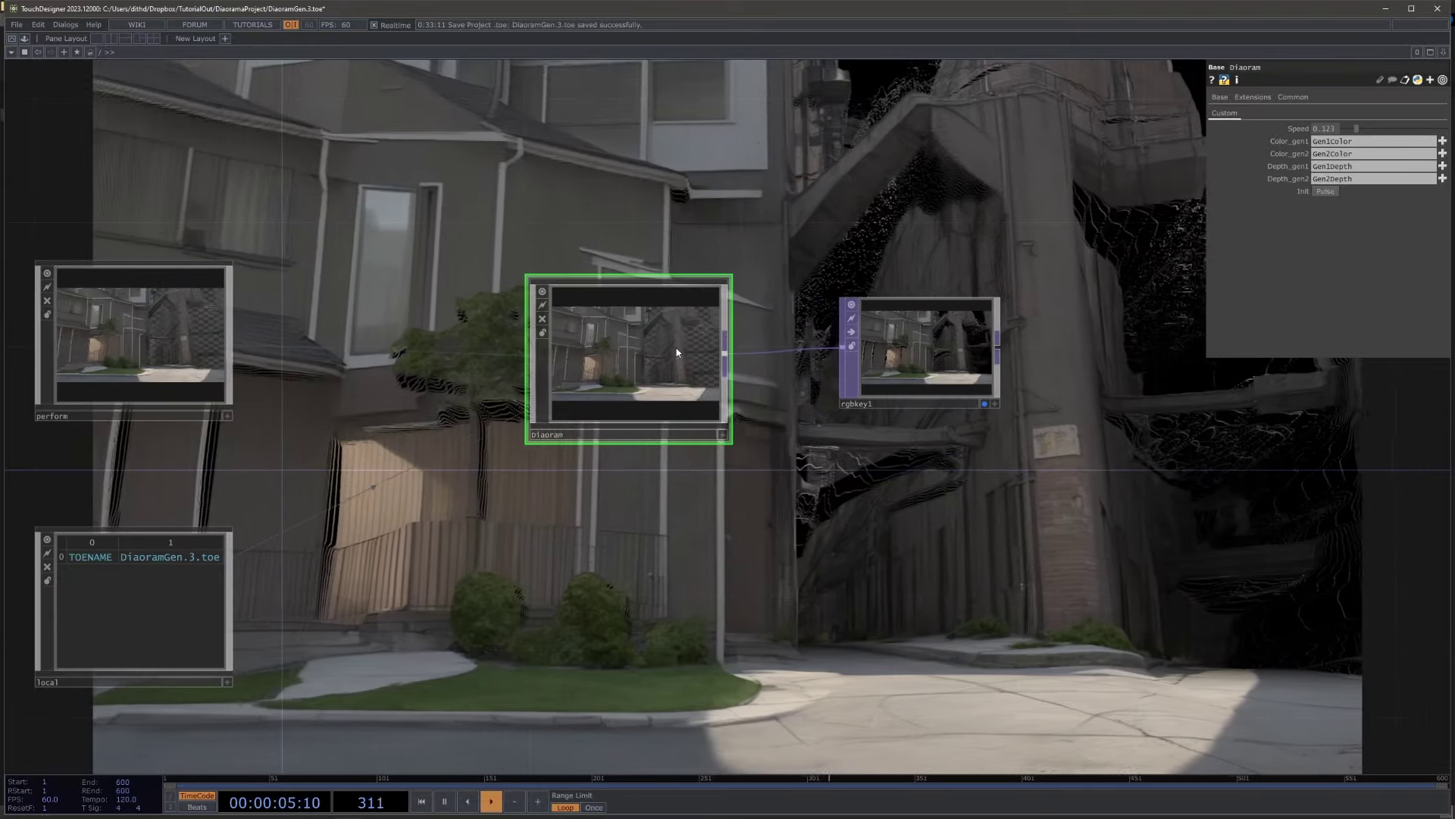
- Open the Diaoram component's internal network and examine the folder, select and null tables holding the Gen1 and Gen2 image paths
{"action": "scroll", "coordinate": [676, 350], "scroll_direction": "up", "scroll_amount": 3}
{"action": "scroll", "coordinate": [563, 260], "scroll_direction": "down", "scroll_amount": 5}
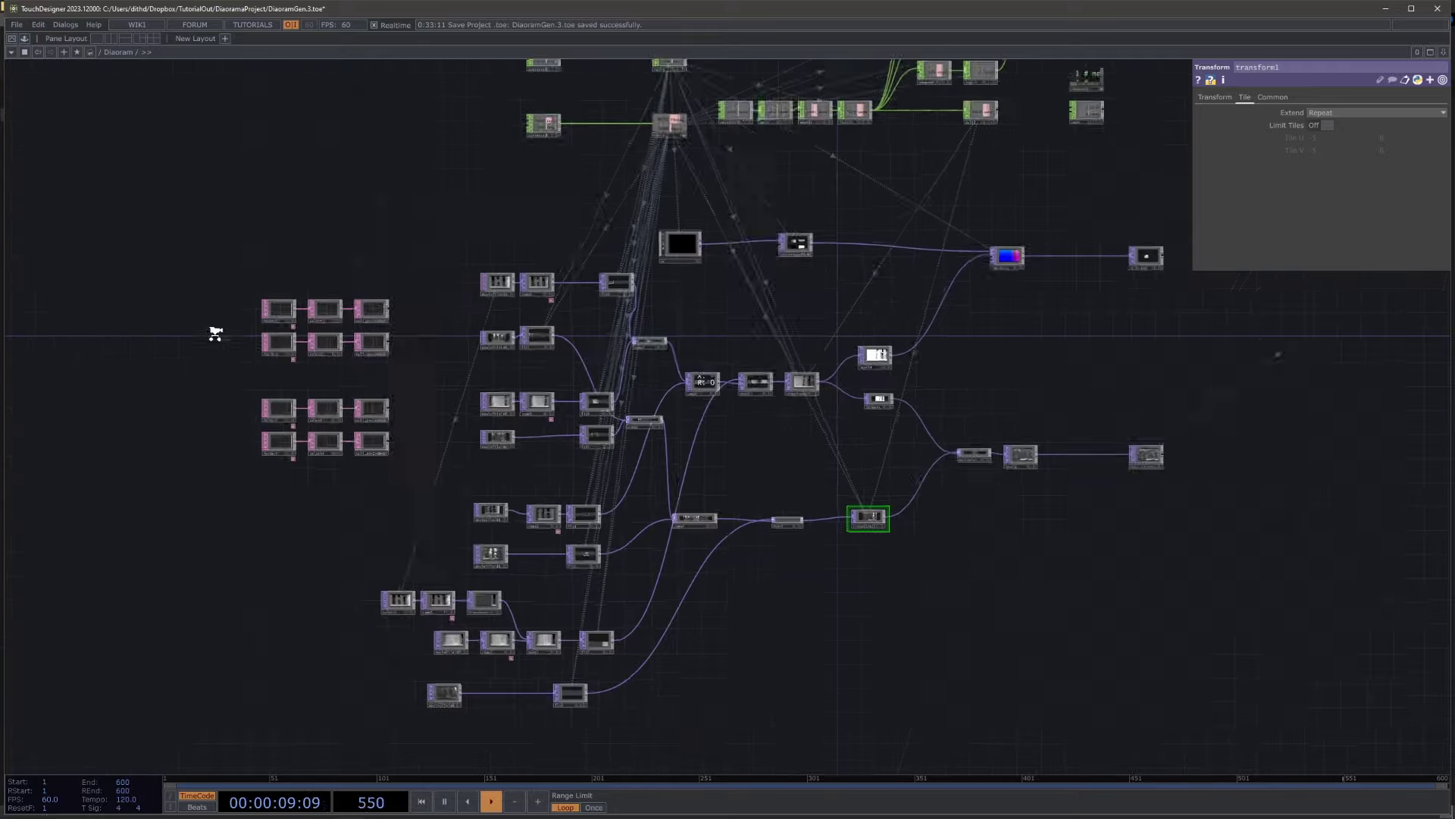
{"action": "scroll", "coordinate": [216, 337], "scroll_direction": "up", "scroll_amount": 4}
{"action": "scroll", "coordinate": [526, 383], "scroll_direction": "up", "scroll_amount": 4}
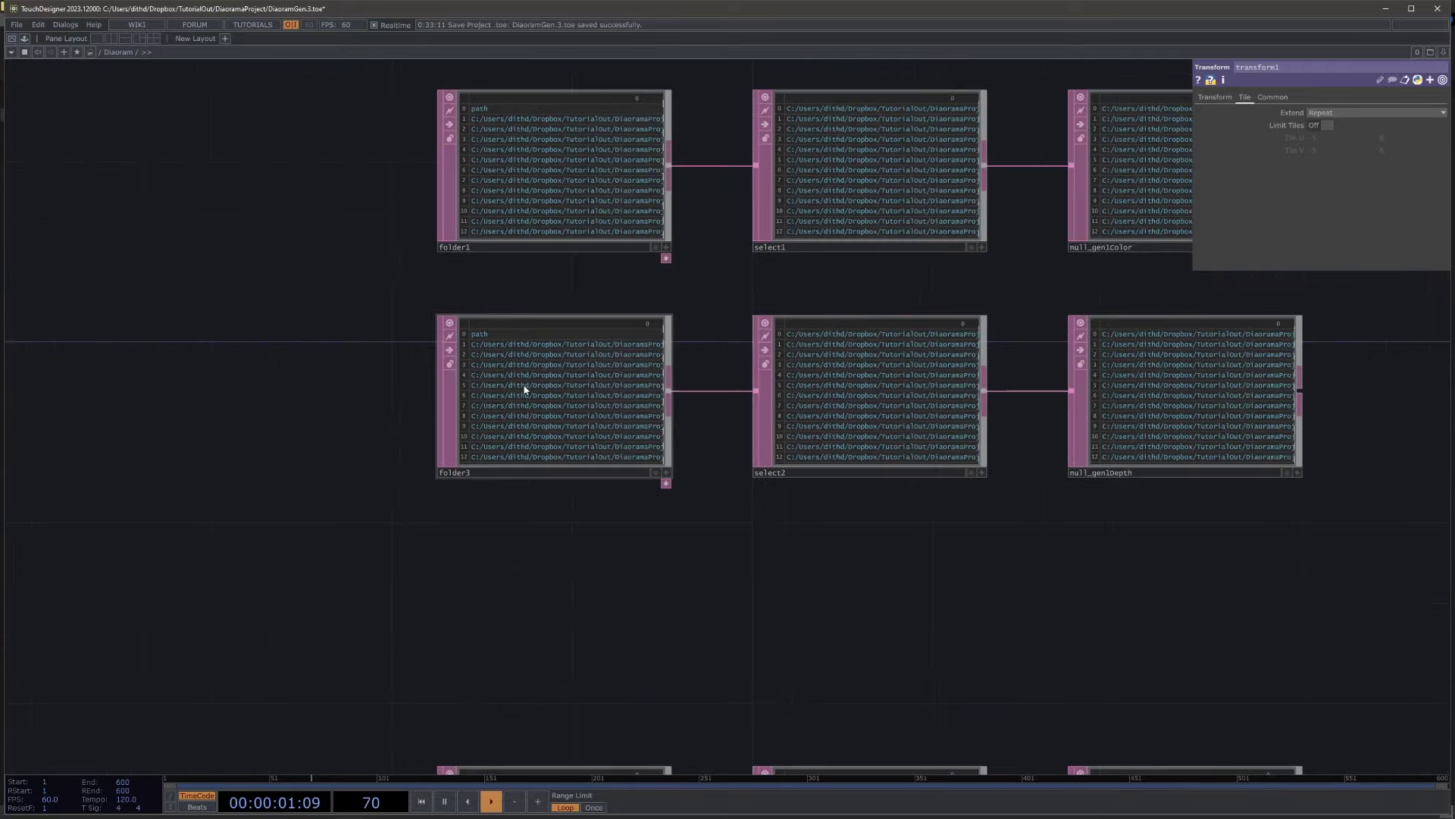
{"action": "scroll", "coordinate": [508, 432], "scroll_direction": "down", "scroll_amount": 1}
{"action": "scroll", "coordinate": [493, 516], "scroll_direction": "down", "scroll_amount": 6}
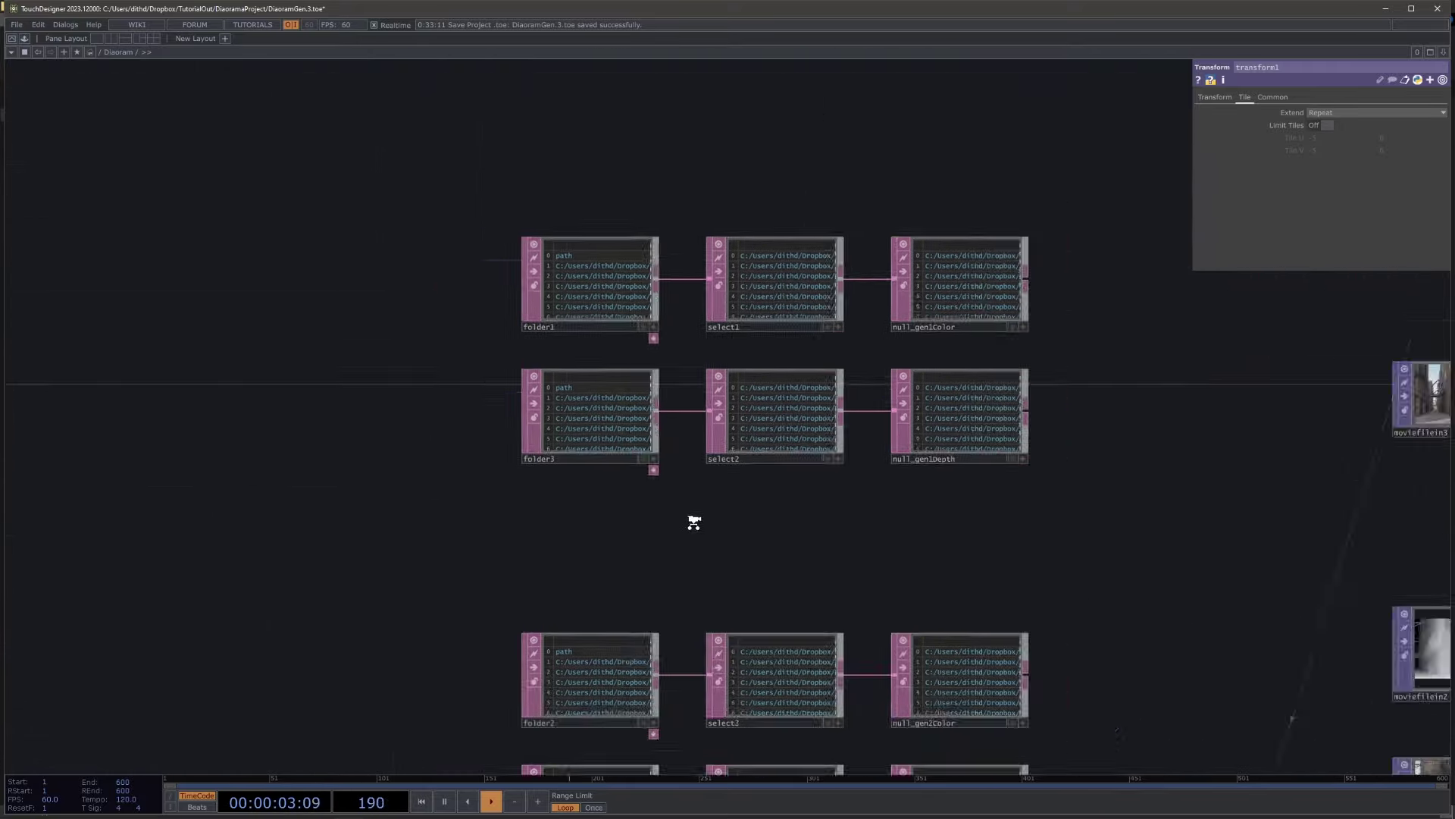
- Inspect the Movie File In operators, selecting the color image moviefilein3 and viewing the depth image moviefilein2 with its ramp1
{"action": "scroll", "coordinate": [789, 536], "scroll_direction": "up", "scroll_amount": 2}
{"action": "scroll", "coordinate": [635, 327], "scroll_direction": "up", "scroll_amount": 3}
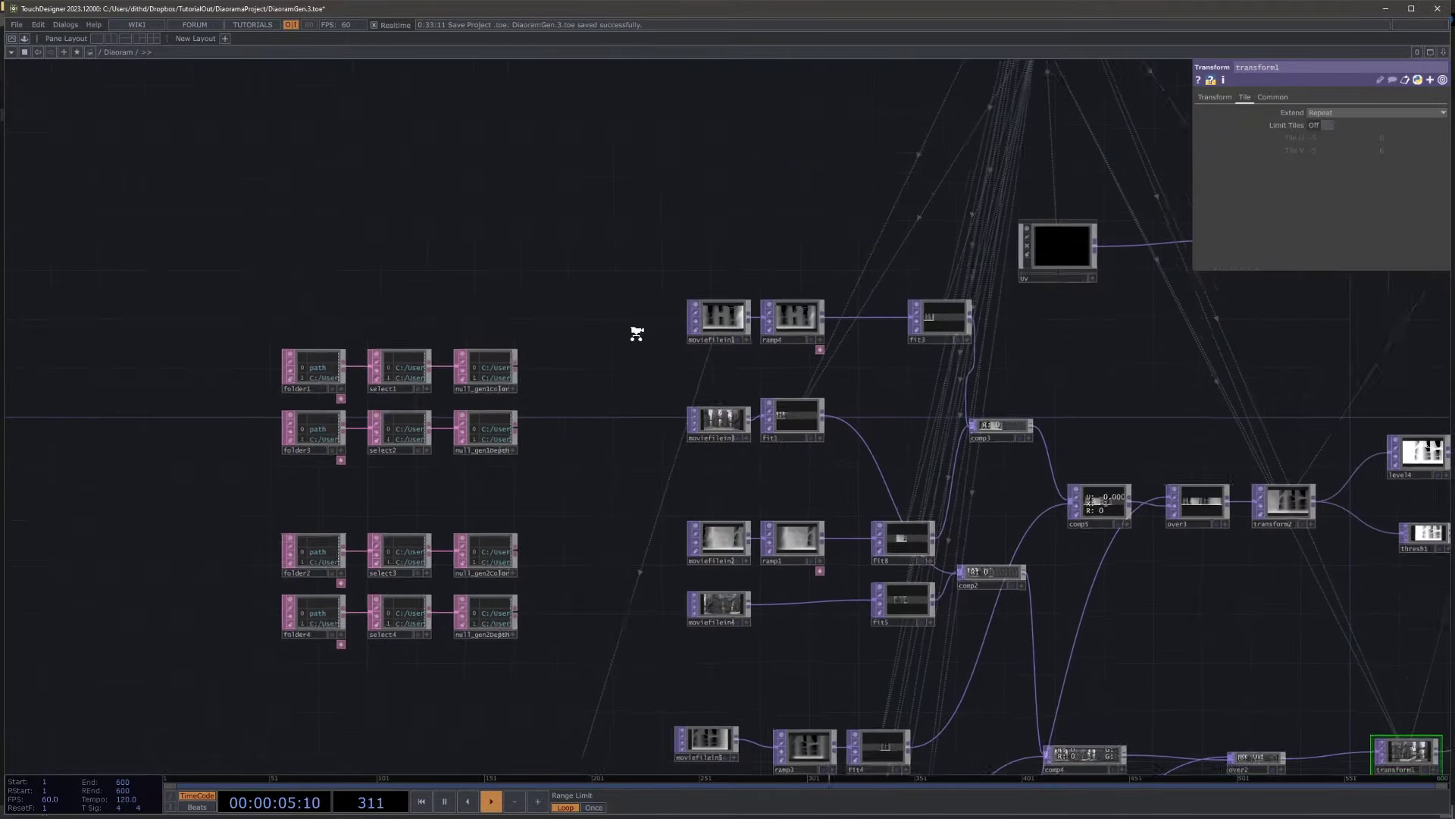
{"action": "scroll", "coordinate": [711, 449], "scroll_direction": "up", "scroll_amount": 4}
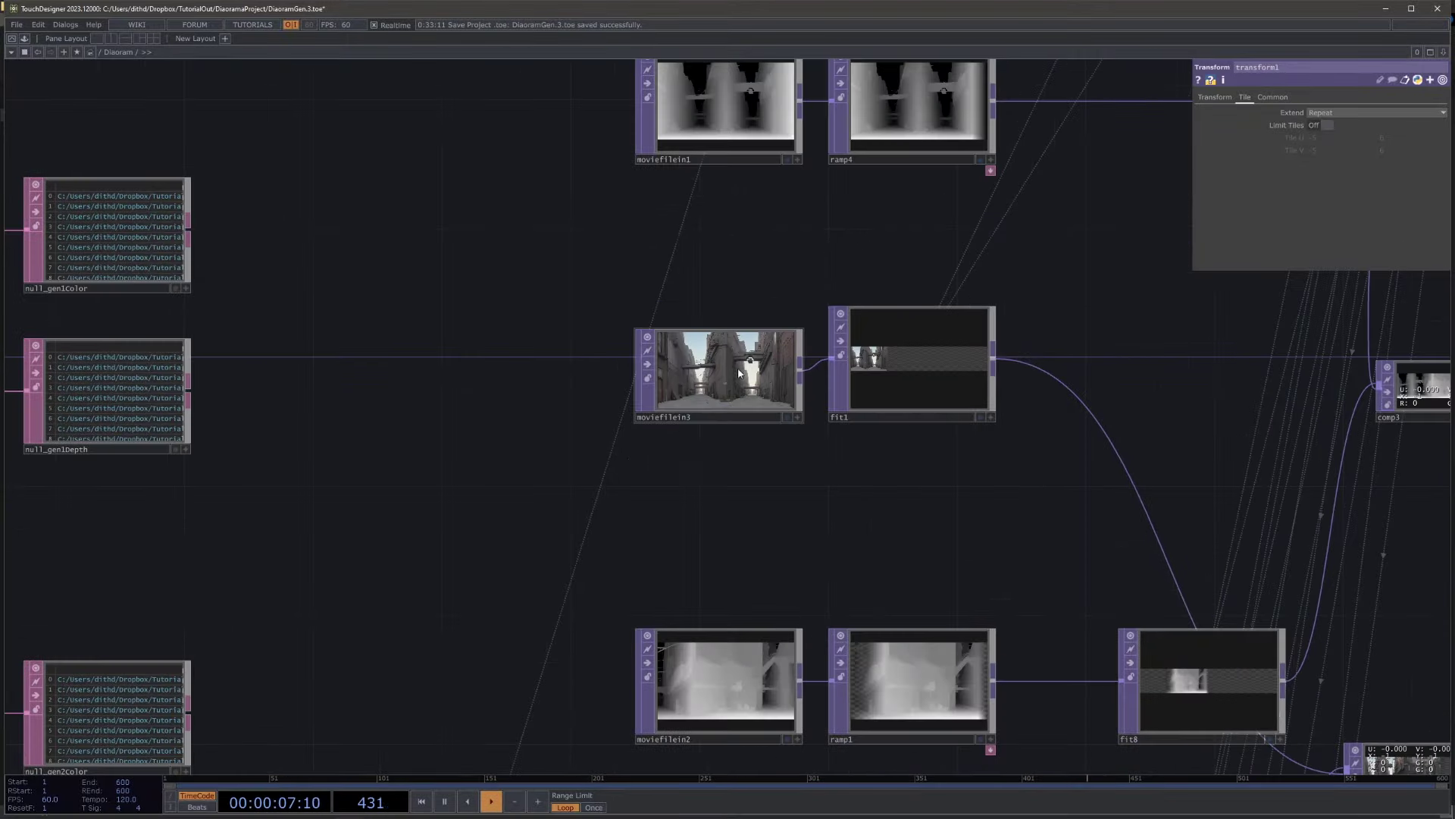
{"action": "scroll", "coordinate": [789, 487], "scroll_direction": "down", "scroll_amount": 2}
{"action": "scroll", "coordinate": [752, 326], "scroll_direction": "down", "scroll_amount": 1}
{"action": "left_click", "coordinate": [740, 294]}
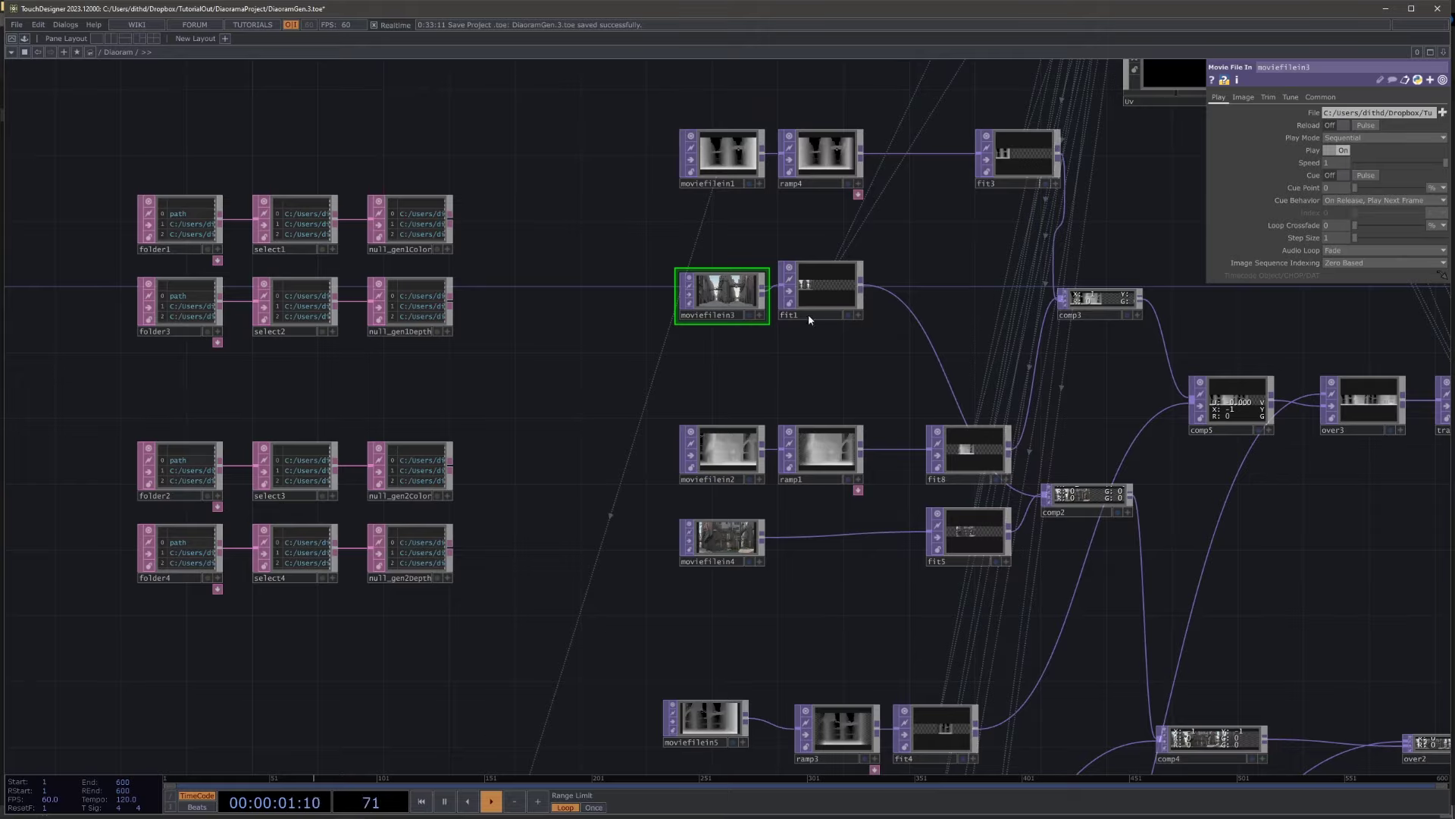
{"action": "scroll", "coordinate": [724, 322], "scroll_direction": "up", "scroll_amount": 6}
{"action": "left_click_drag", "start_coordinate": [900, 307], "coordinate": [922, 131]}
{"action": "scroll", "coordinate": [922, 131], "scroll_direction": "down", "scroll_amount": 3}
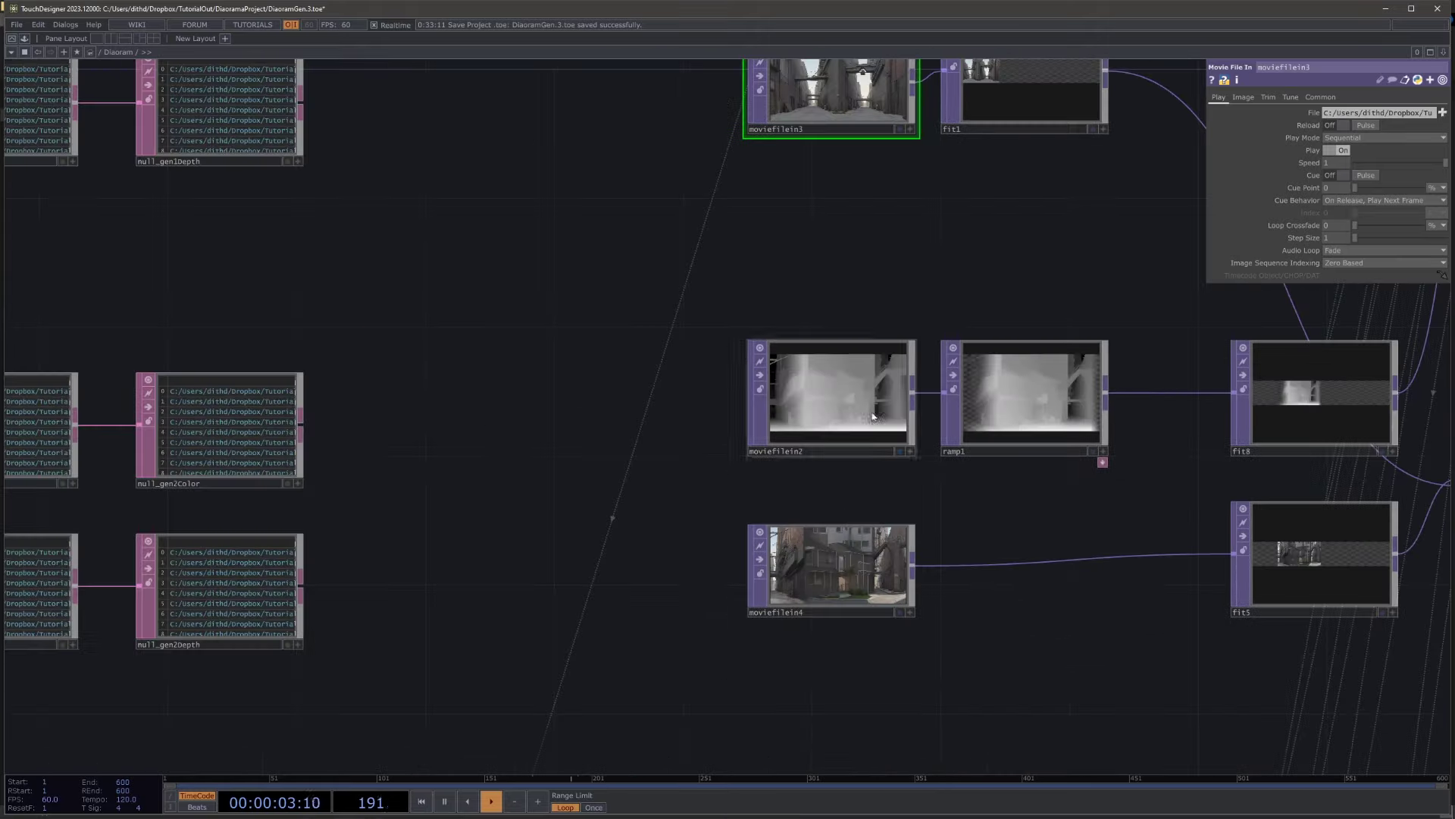
{"action": "scroll", "coordinate": [816, 589], "scroll_direction": "up", "scroll_amount": 4}
{"action": "scroll", "coordinate": [830, 586], "scroll_direction": "down", "scroll_amount": 6}
- Follow the network to comp4 and over2 and examine how the color images are combined into one wide strip
{"action": "left_click_drag", "start_coordinate": [925, 762], "coordinate": [791, 290]}
{"action": "scroll", "coordinate": [845, 564], "scroll_direction": "down", "scroll_amount": 7}
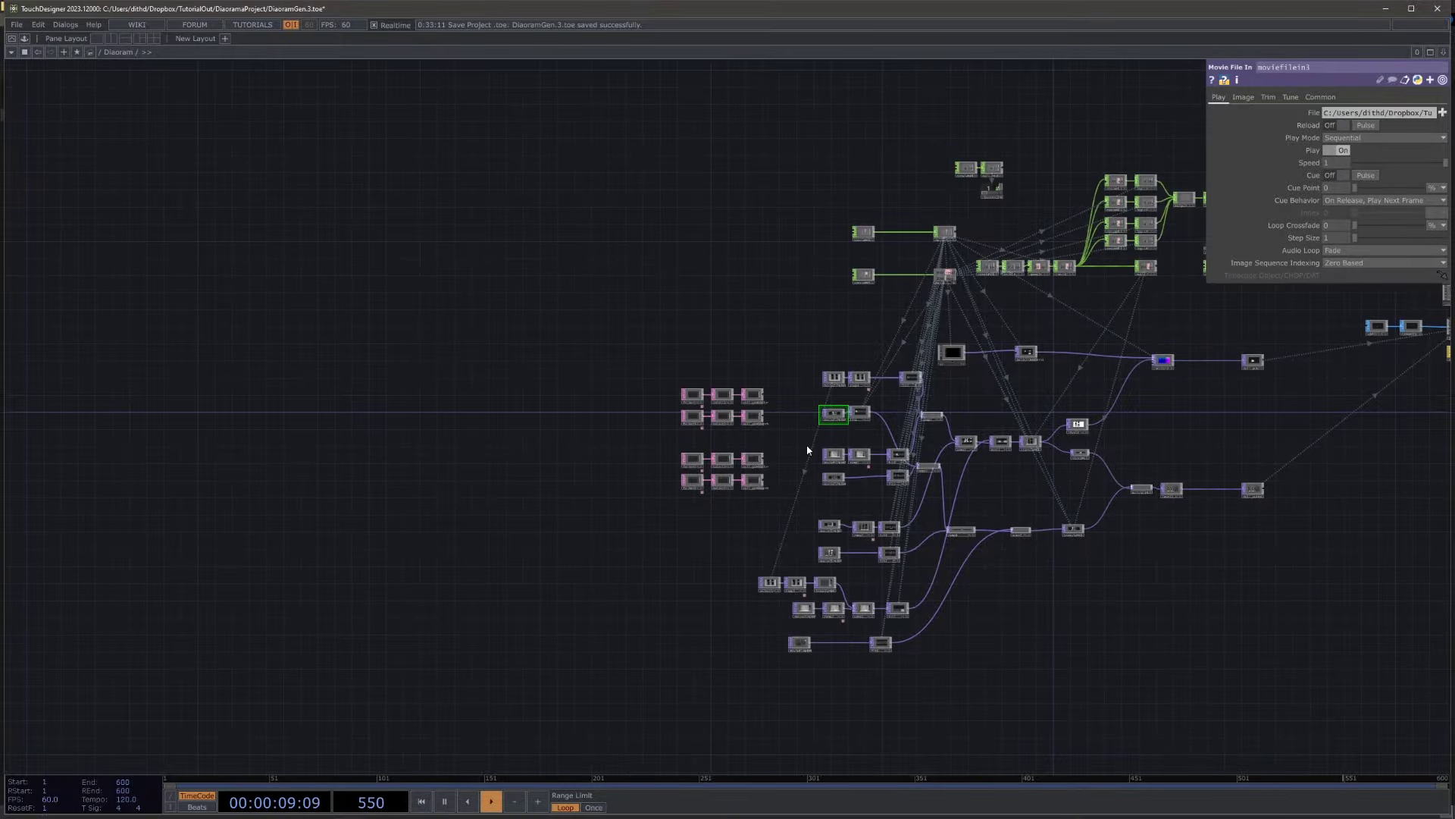
{"action": "scroll", "coordinate": [948, 503], "scroll_direction": "up", "scroll_amount": 6}
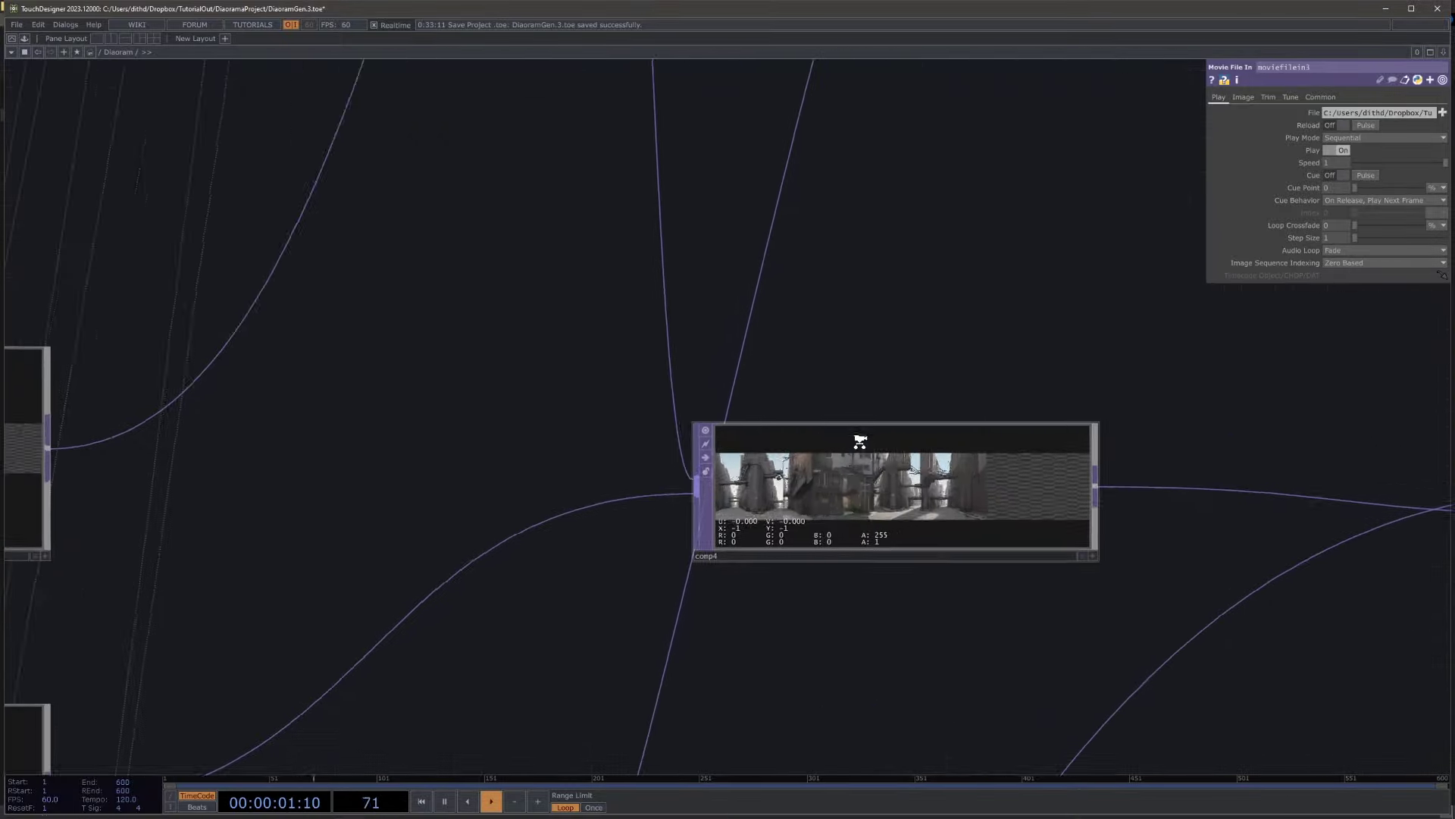
{"action": "scroll", "coordinate": [861, 438], "scroll_direction": "down", "scroll_amount": 4}
{"action": "scroll", "coordinate": [990, 518], "scroll_direction": "up", "scroll_amount": 4}
{"action": "scroll", "coordinate": [990, 518], "scroll_direction": "up", "scroll_amount": 4}
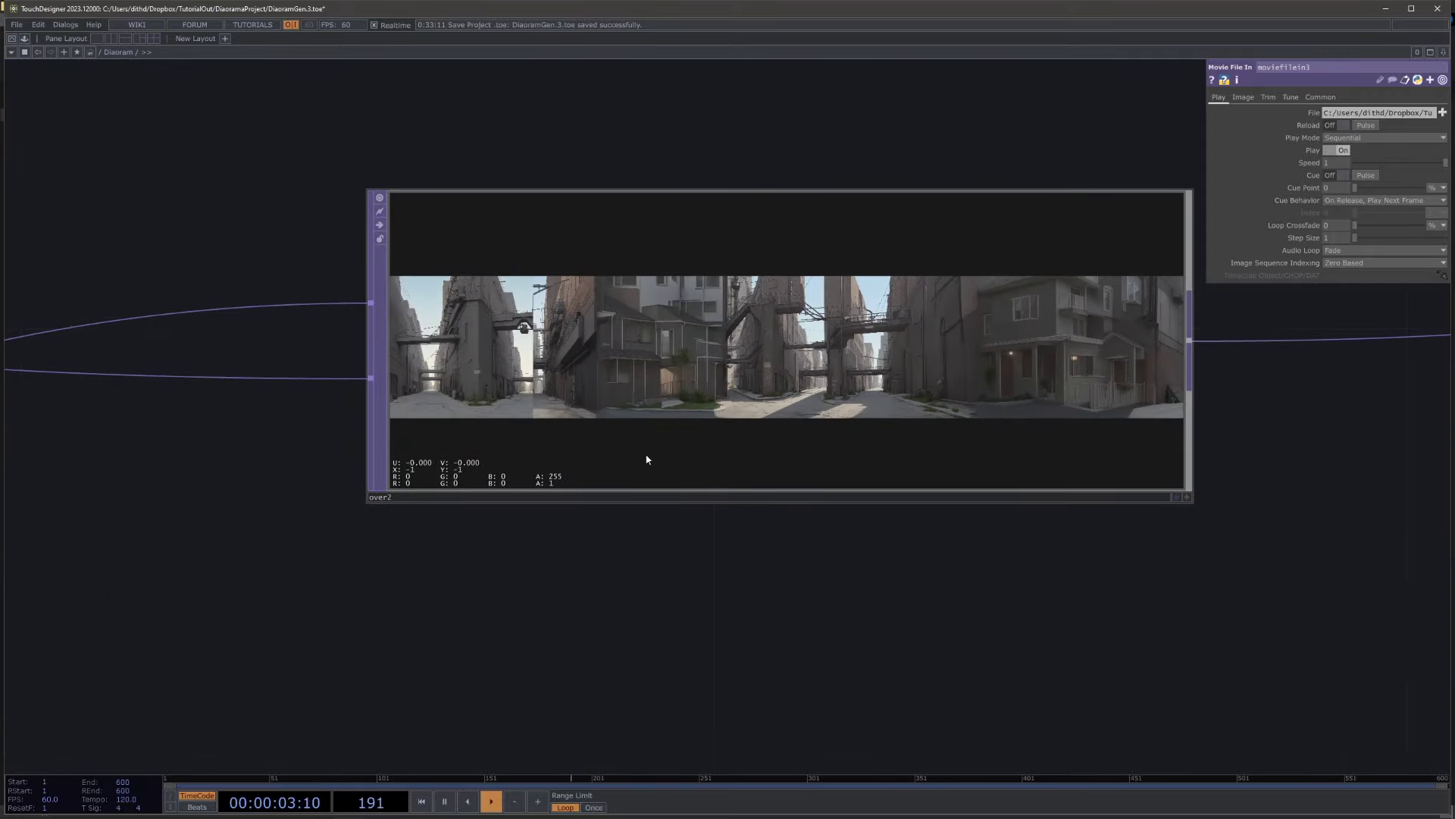
{"action": "scroll", "coordinate": [446, 369], "scroll_direction": "up", "scroll_amount": 2}
{"action": "scroll", "coordinate": [866, 371], "scroll_direction": "down", "scroll_amount": 5}
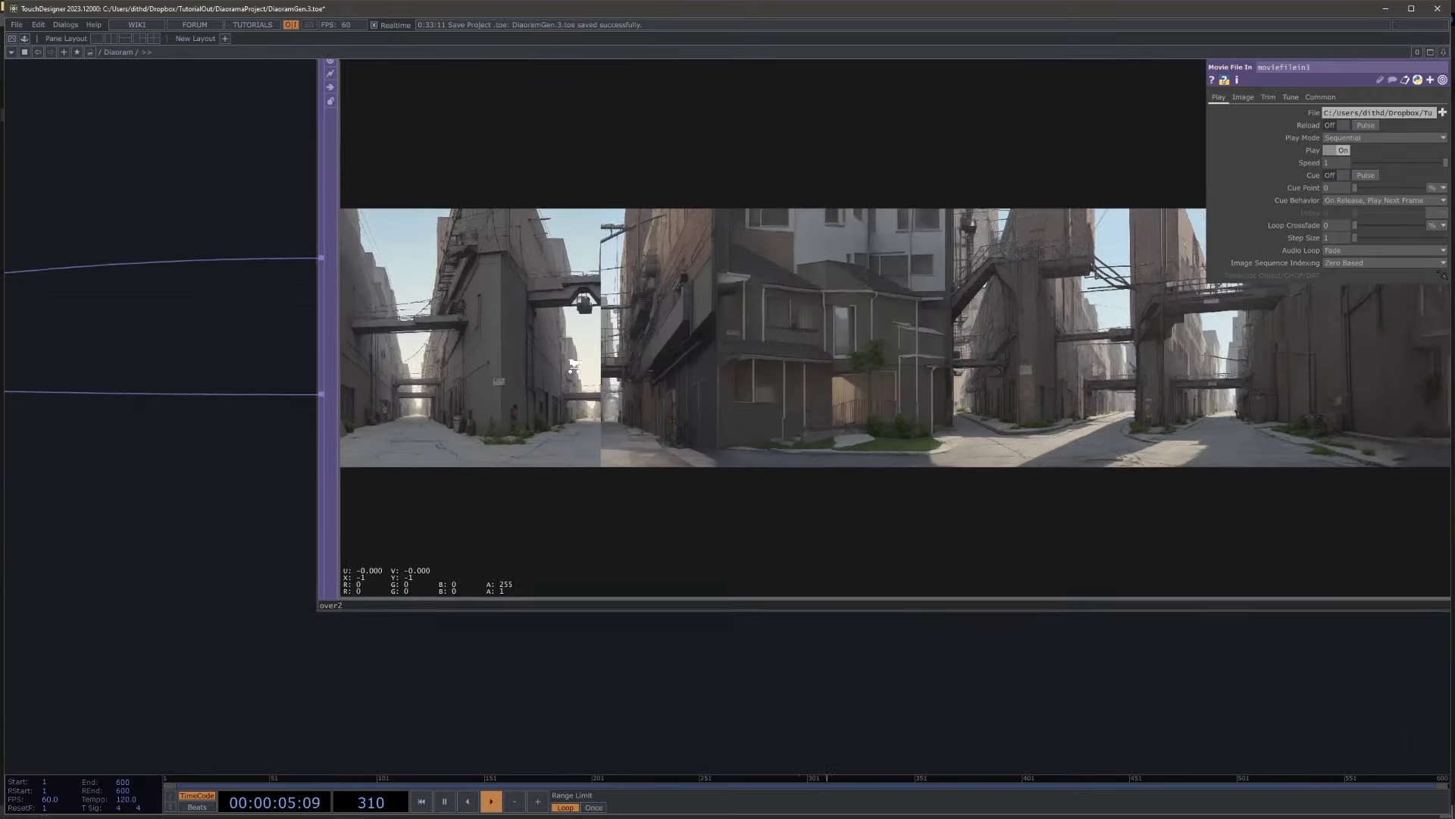
{"action": "scroll", "coordinate": [867, 372], "scroll_direction": "down", "scroll_amount": 6}
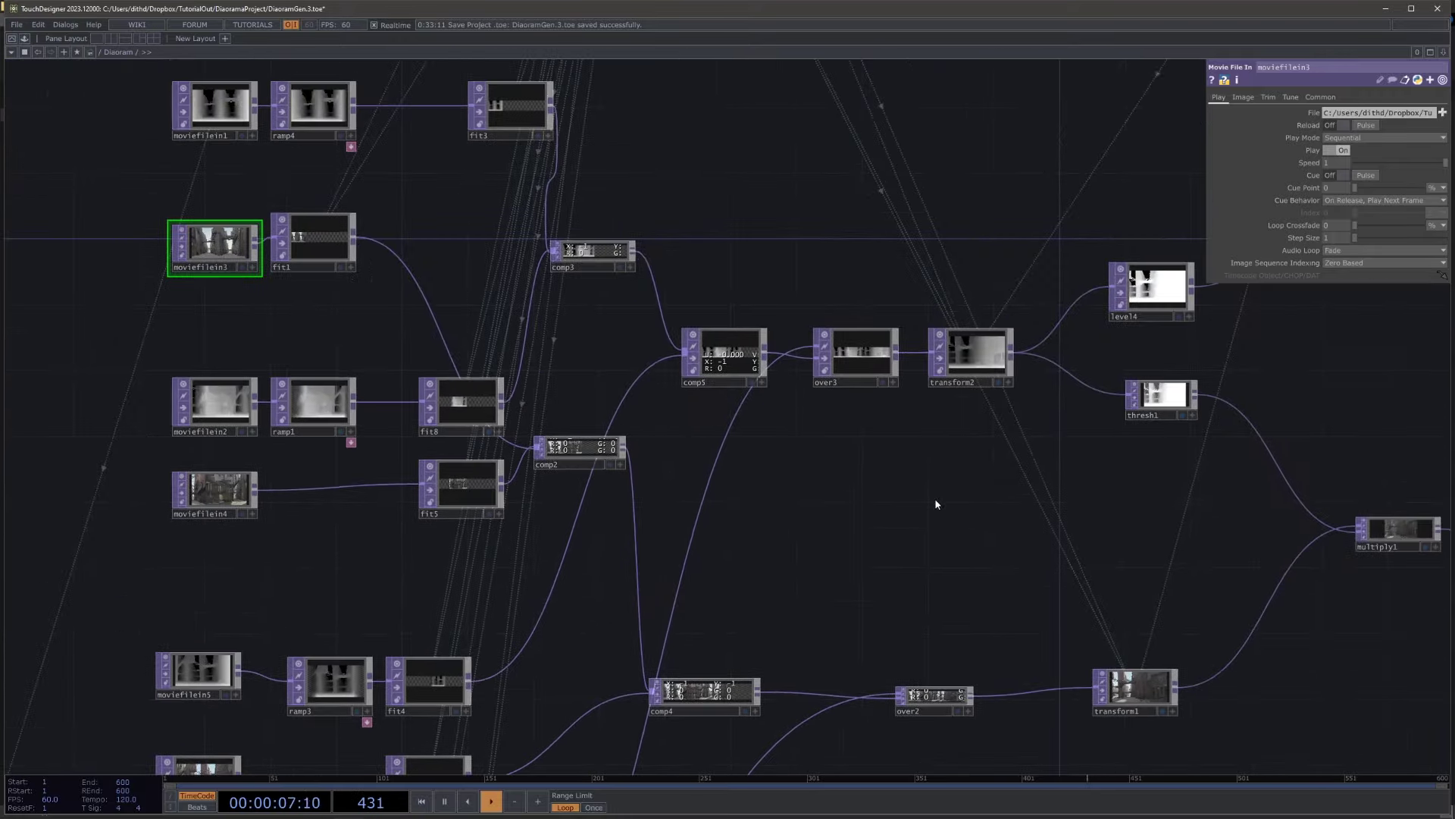
- Inspect the depth image moviefilein2 with its ramp1 edge fade alongside the matching color image moviefilein4
{"action": "left_click_drag", "start_coordinate": [977, 497], "coordinate": [1218, 439]}
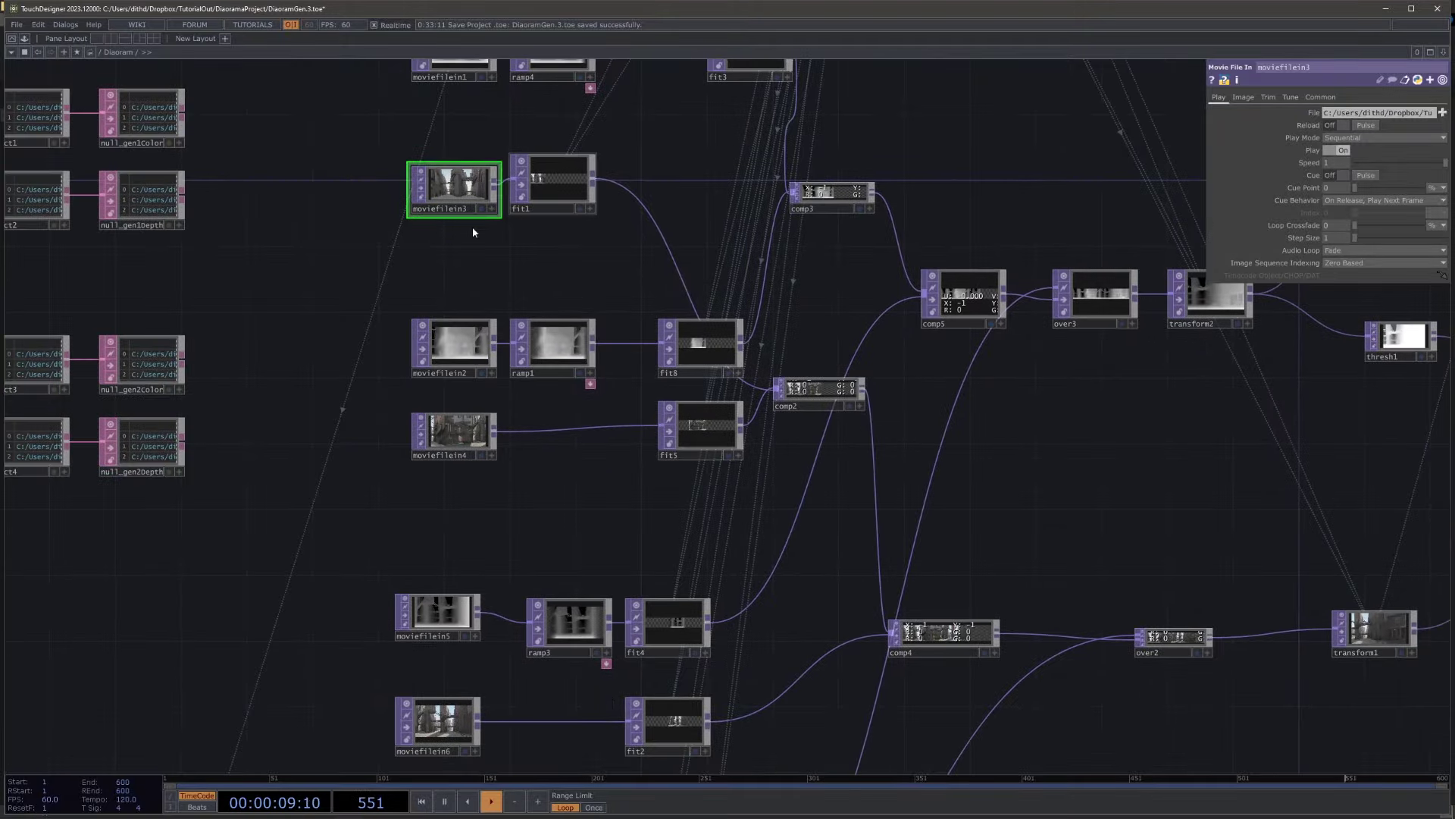
{"action": "left_click_drag", "start_coordinate": [707, 210], "coordinate": [829, 373]}
{"action": "scroll", "coordinate": [567, 607], "scroll_direction": "up", "scroll_amount": 8}
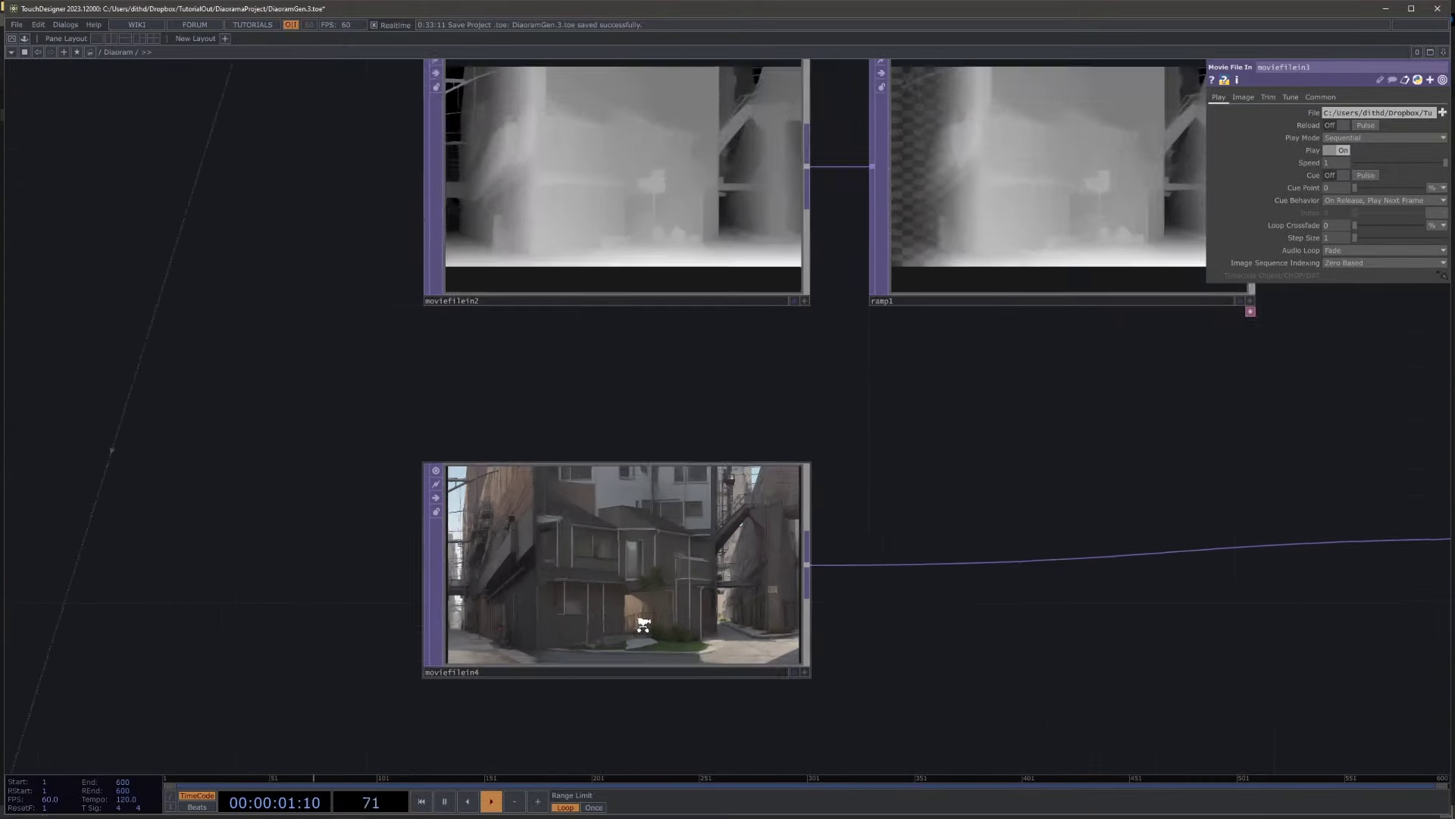
{"action": "left_click_drag", "start_coordinate": [976, 431], "coordinate": [677, 757]}
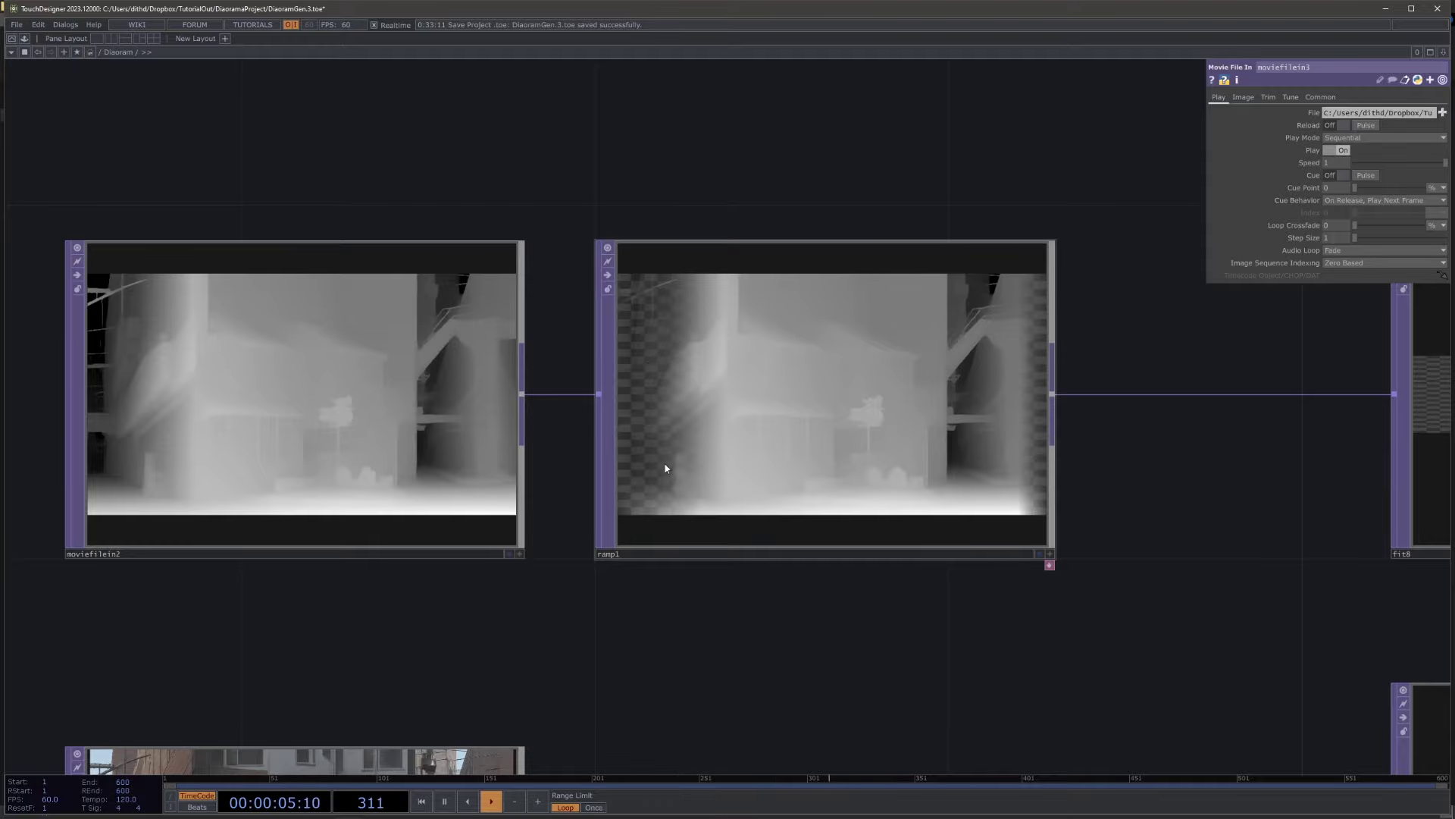
{"action": "scroll", "coordinate": [926, 621], "scroll_direction": "down", "scroll_amount": 5}
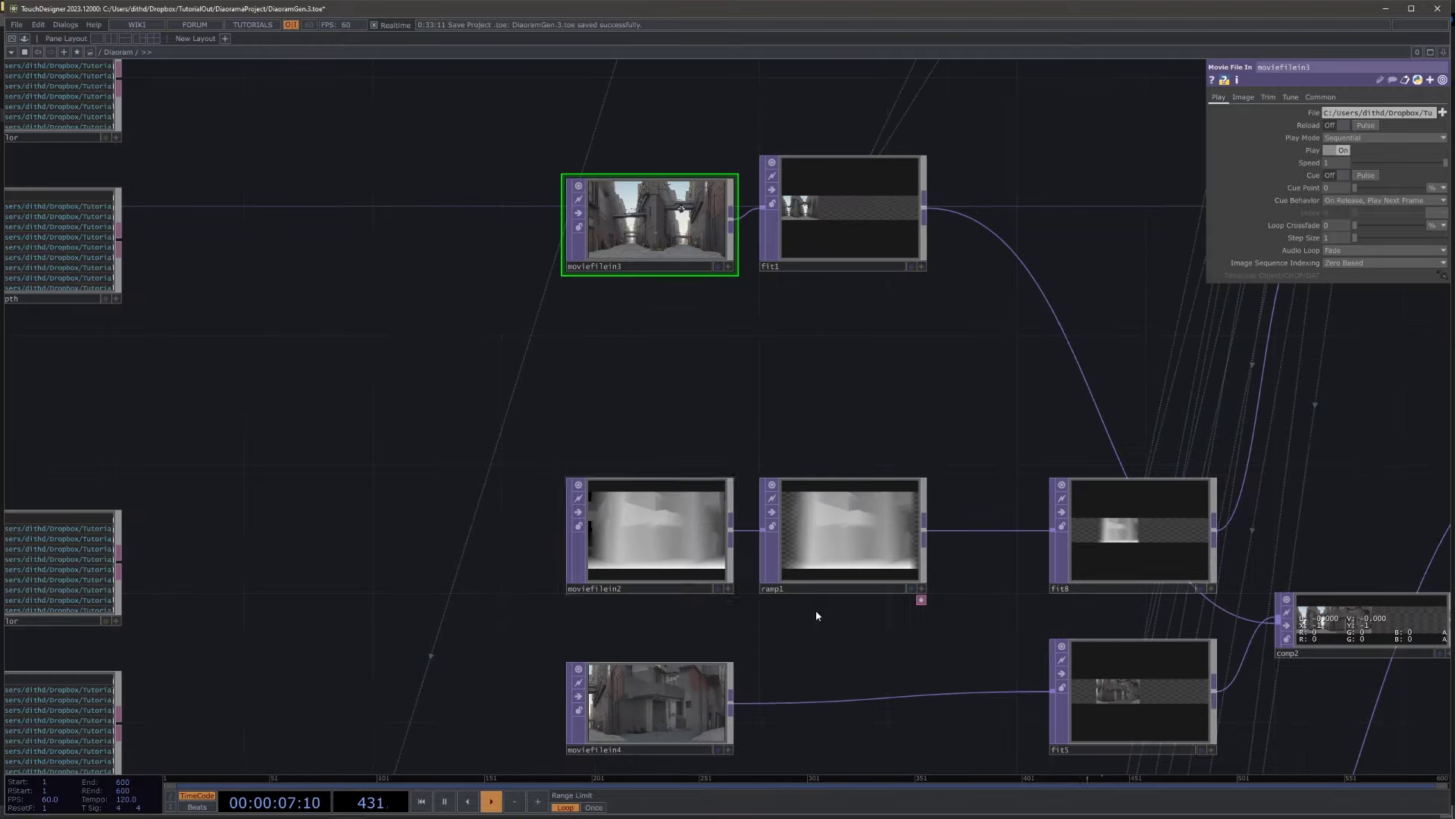
{"action": "left_click_drag", "start_coordinate": [876, 623], "coordinate": [831, 433]}
{"action": "scroll", "coordinate": [1189, 526], "scroll_direction": "up", "scroll_amount": 5}
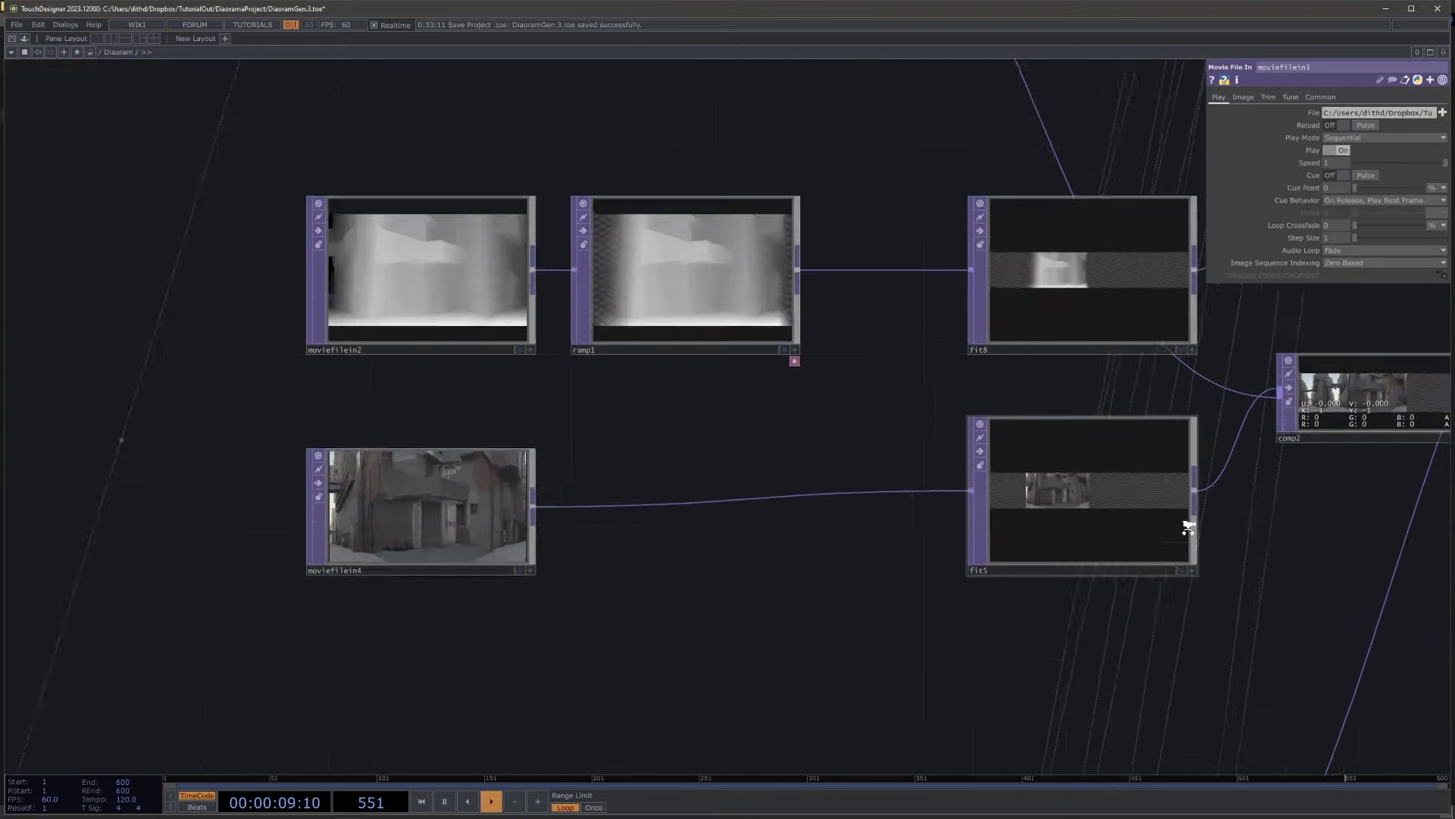
- Follow the fitted images through comp2 and comp4 to over2 and compare its combined color strip with transform1
{"action": "left_click_drag", "start_coordinate": [1188, 526], "coordinate": [640, 407]}
{"action": "scroll", "coordinate": [1221, 523], "scroll_direction": "down", "scroll_amount": 5}
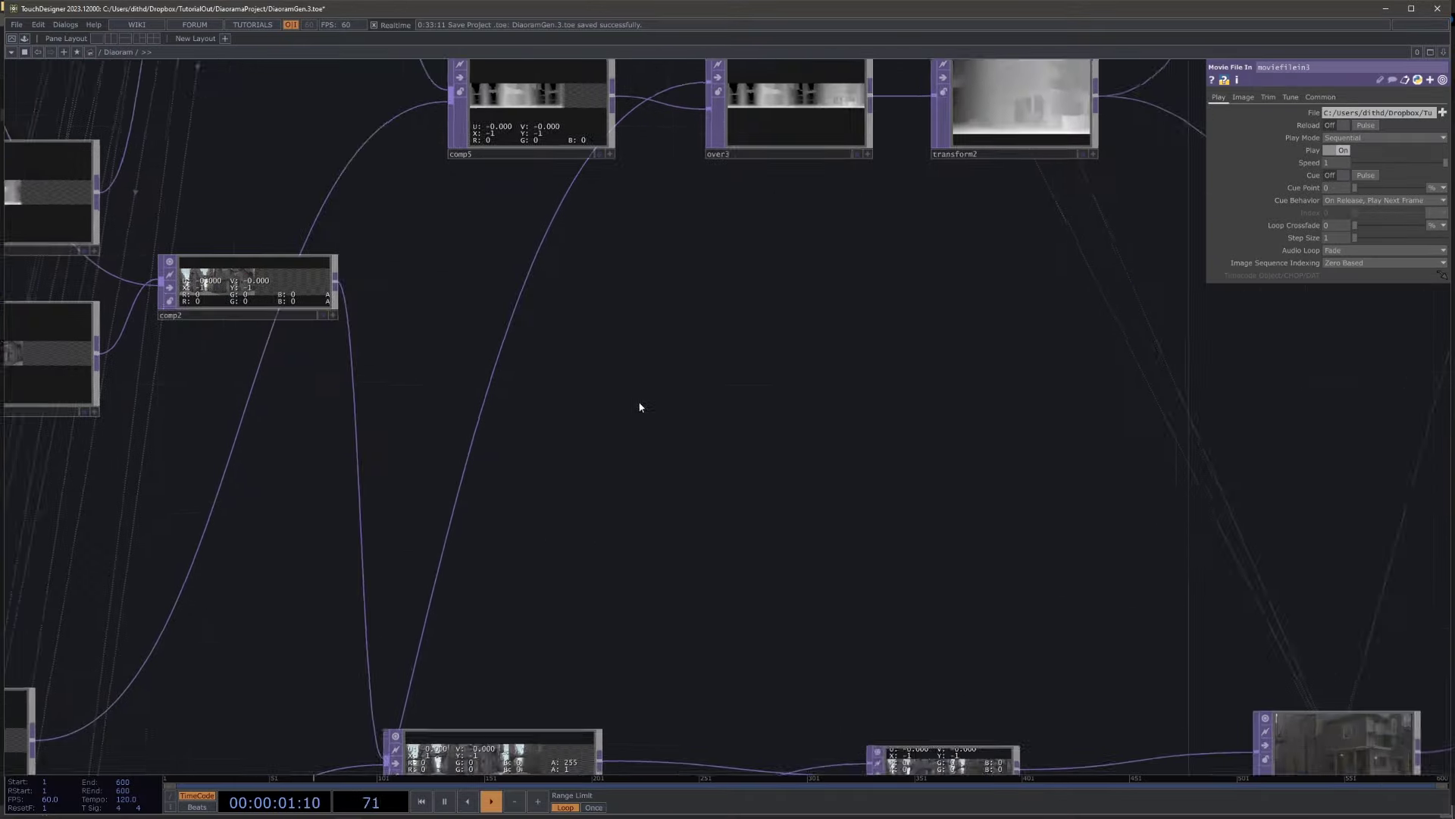
{"action": "scroll", "coordinate": [644, 607], "scroll_direction": "down", "scroll_amount": 4}
{"action": "scroll", "coordinate": [675, 613], "scroll_direction": "up", "scroll_amount": 4}
{"action": "left_click_drag", "start_coordinate": [459, 552], "coordinate": [574, 563]}
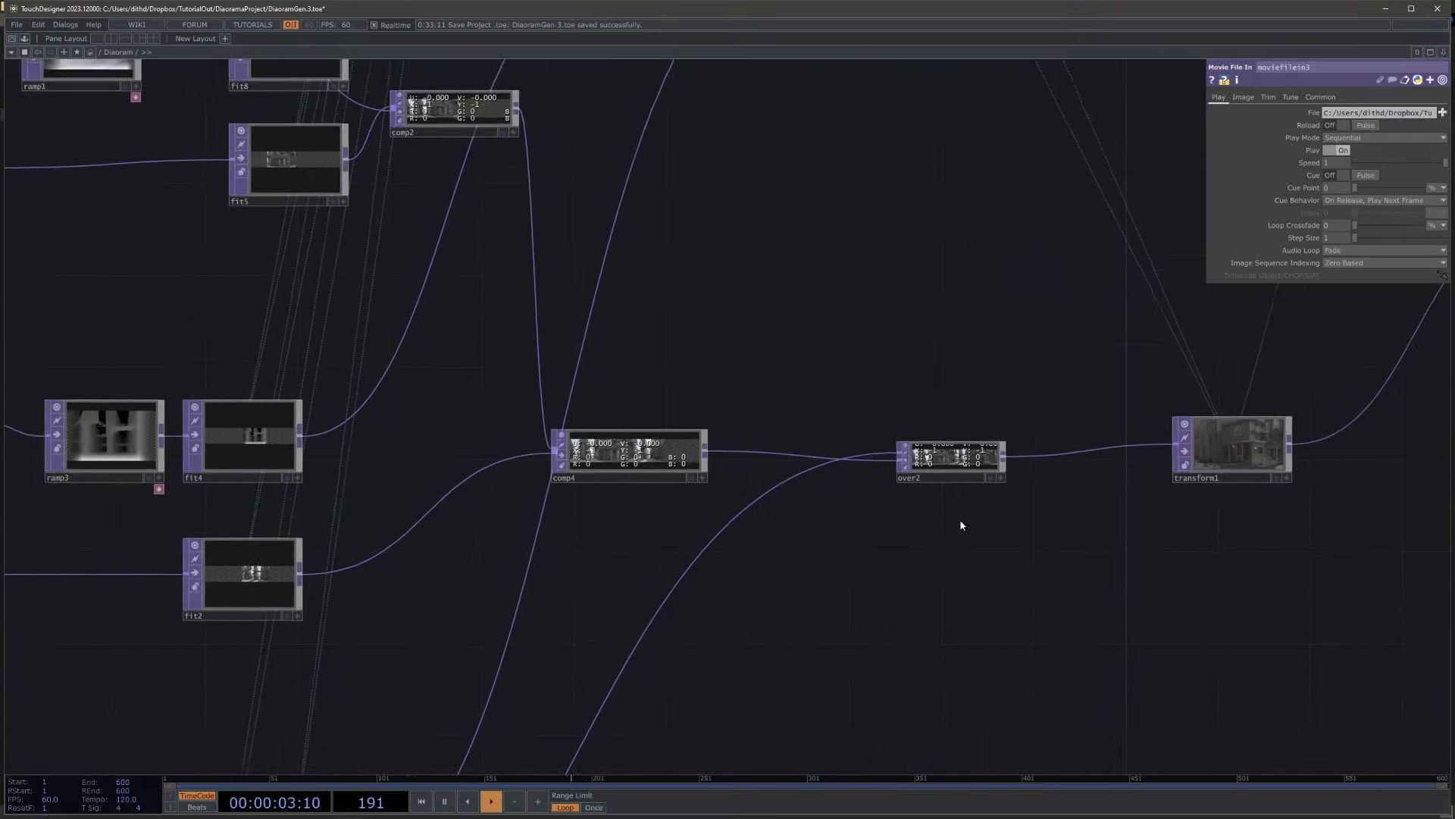
{"action": "scroll", "coordinate": [961, 496], "scroll_direction": "up", "scroll_amount": 6}
{"action": "left_click_drag", "start_coordinate": [1173, 618], "coordinate": [1081, 652]}
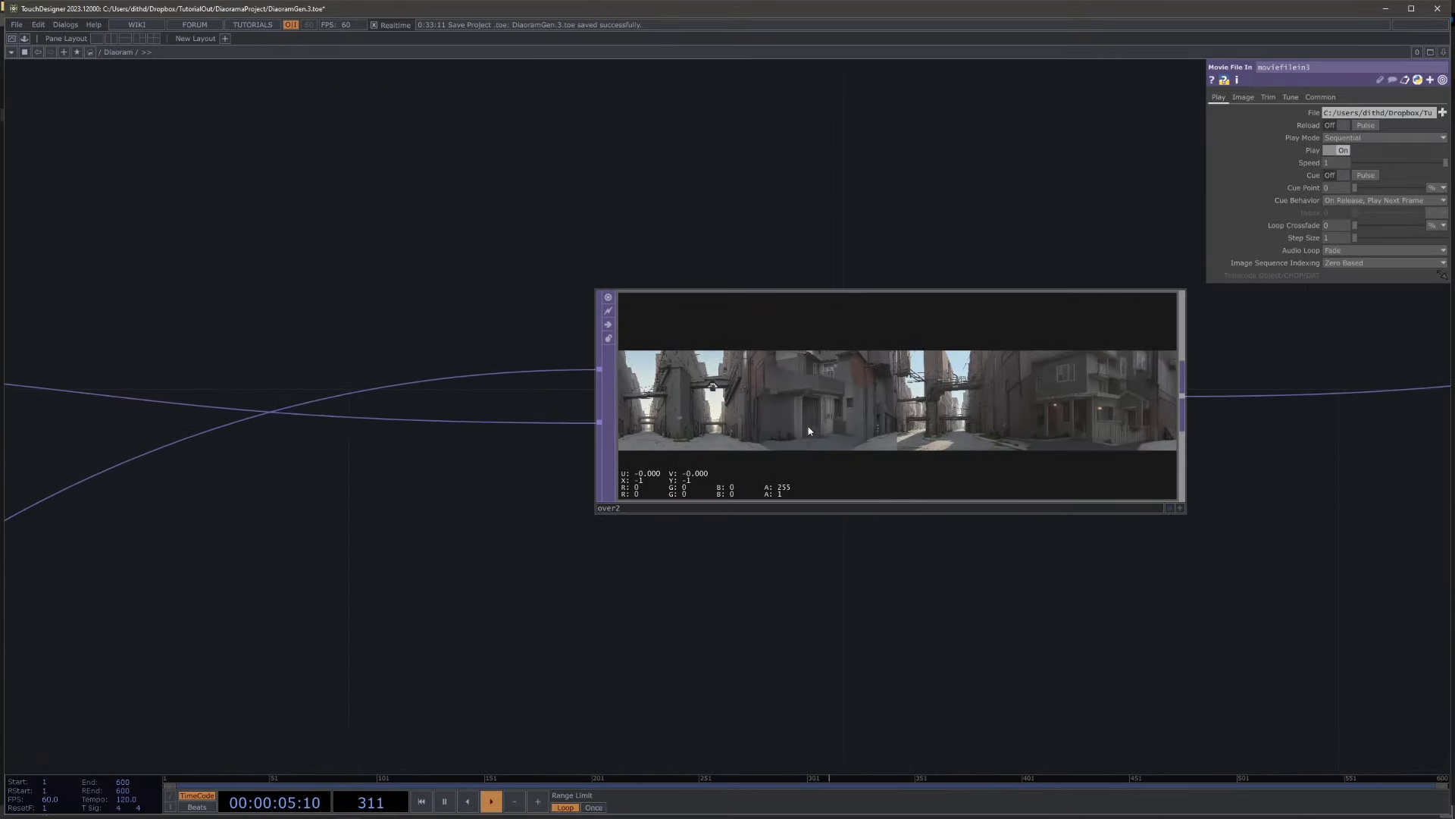
{"action": "left_click_drag", "start_coordinate": [1428, 537], "coordinate": [796, 533]}
{"action": "scroll", "coordinate": [795, 533], "scroll_direction": "down", "scroll_amount": 6}
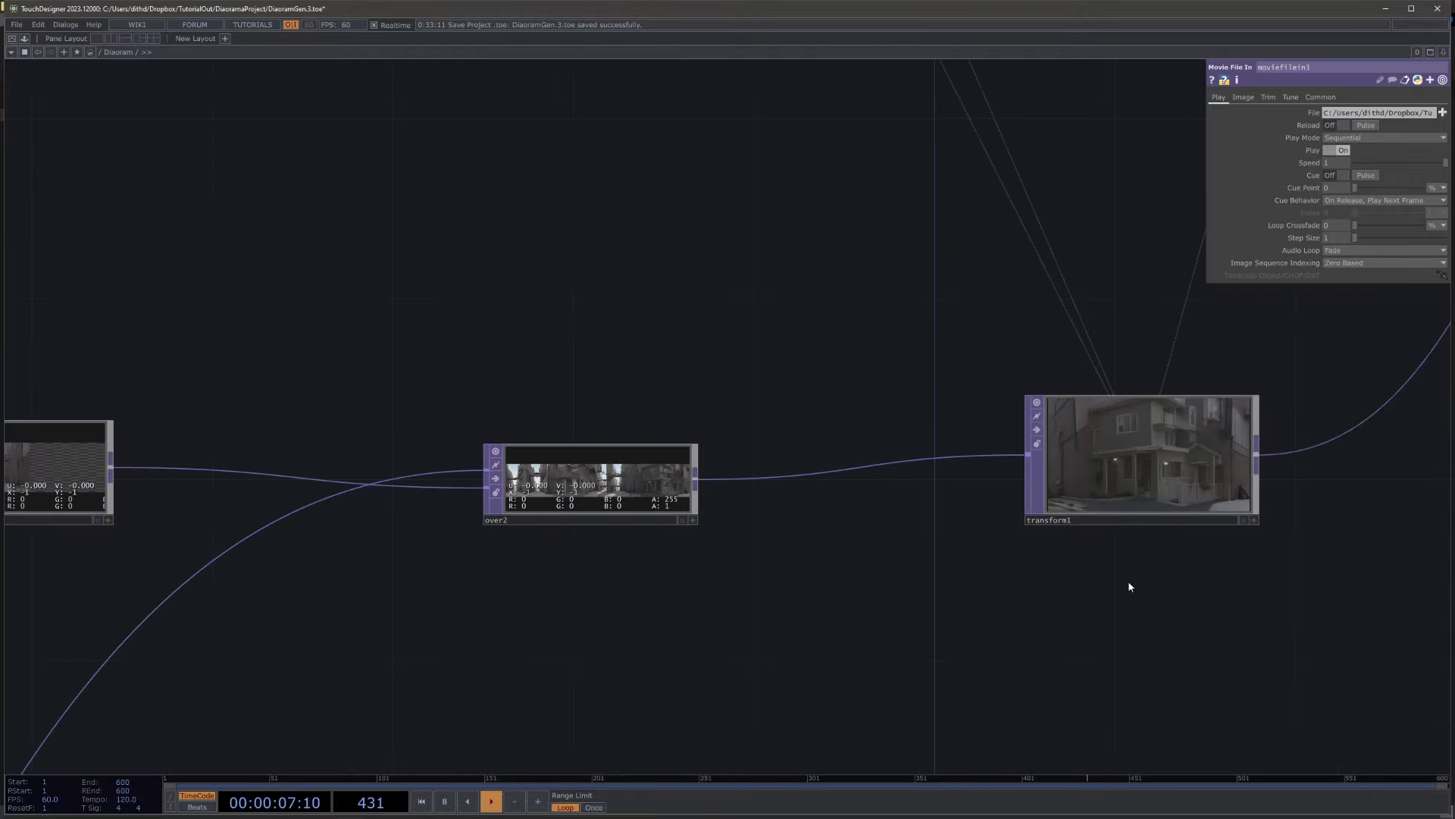
{"action": "scroll", "coordinate": [526, 511], "scroll_direction": "up", "scroll_amount": 11}
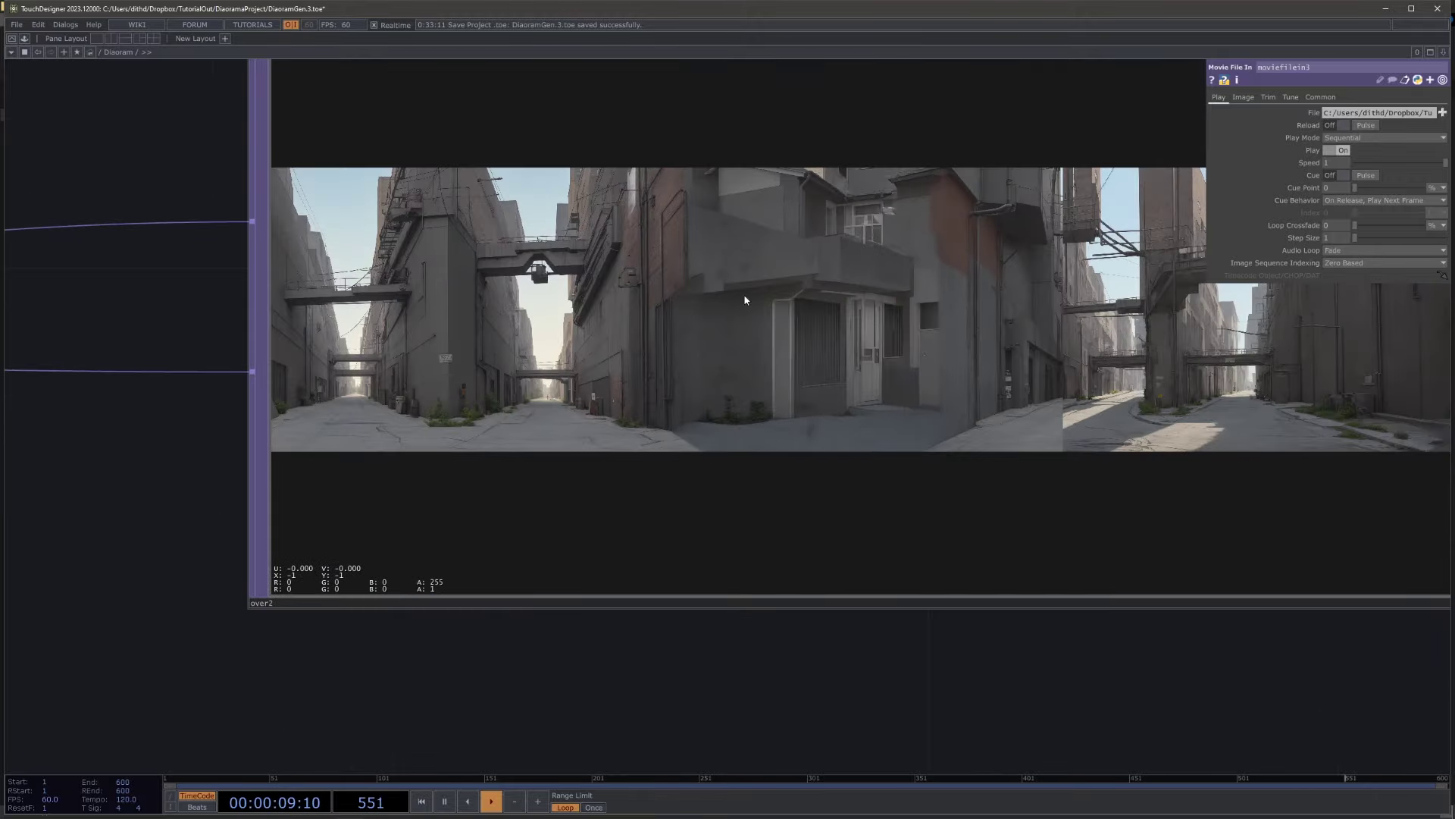
- Trace the masked color branch through multiply1 and level2 and examine the final image in null_color
{"action": "scroll", "coordinate": [834, 391], "scroll_direction": "down", "scroll_amount": 8}
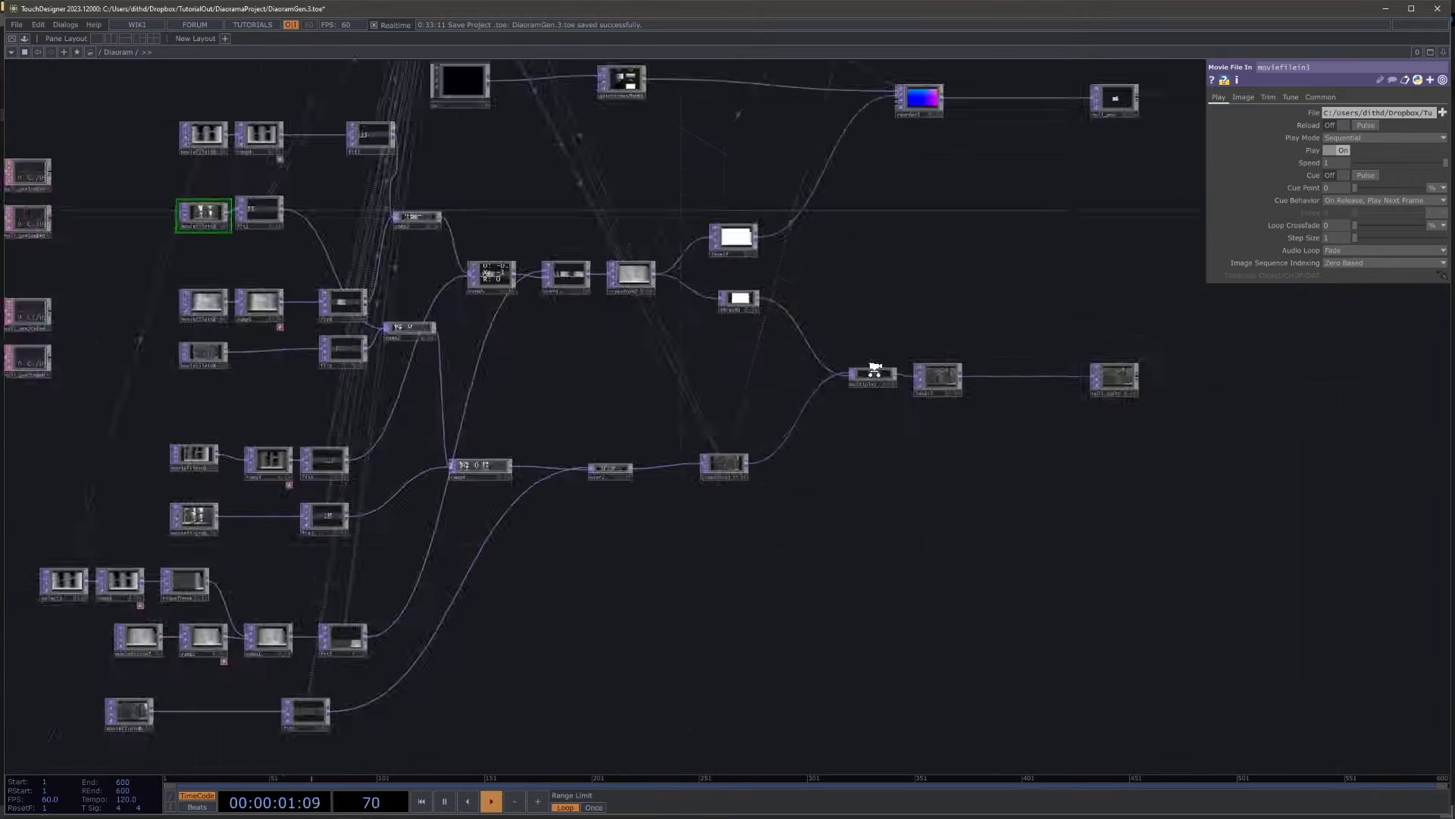
{"action": "scroll", "coordinate": [948, 453], "scroll_direction": "up", "scroll_amount": 8}
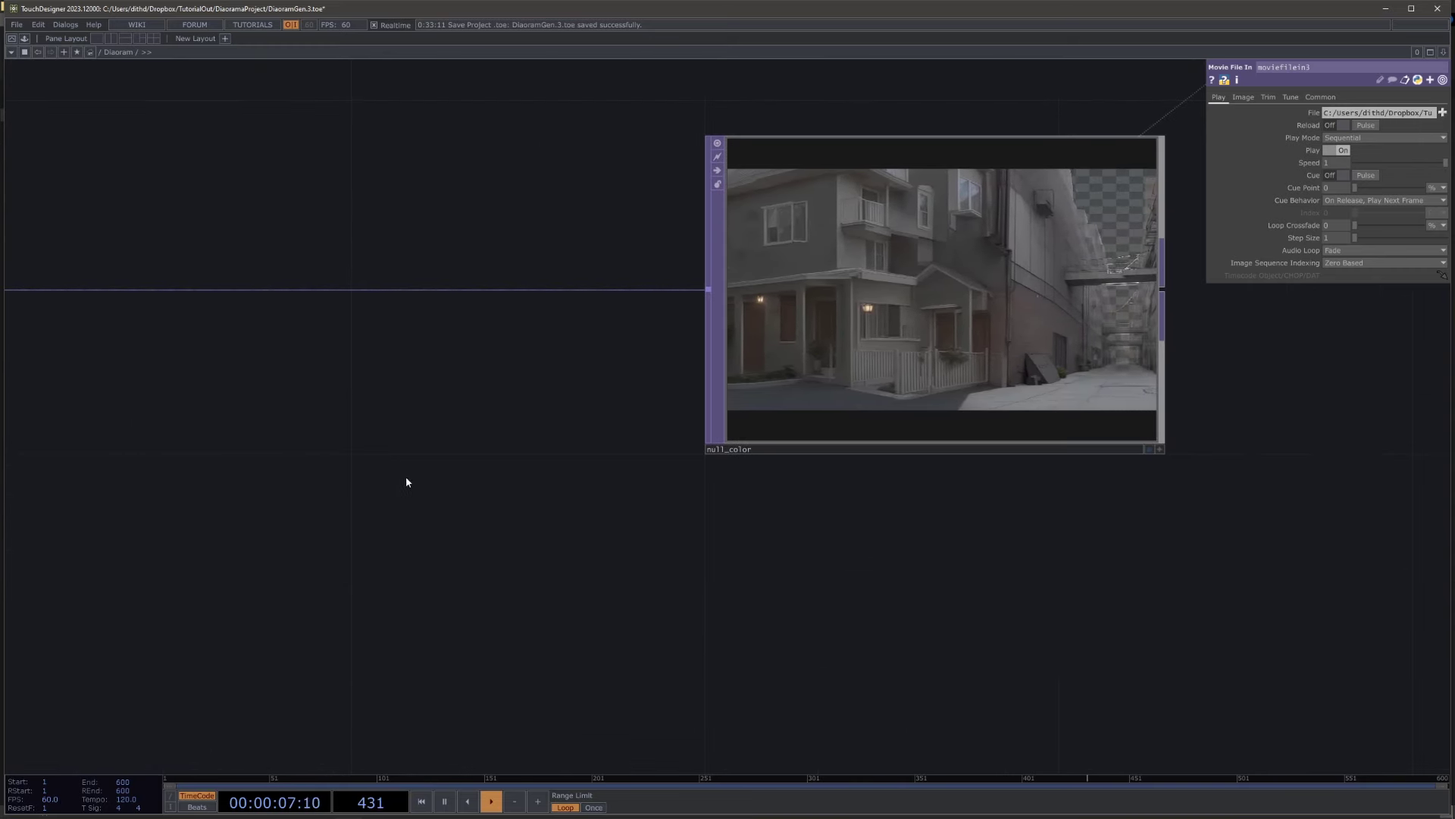
{"action": "left_click_drag", "start_coordinate": [1137, 568], "coordinate": [875, 563]}
{"action": "scroll", "coordinate": [879, 549], "scroll_direction": "down", "scroll_amount": 6}
{"action": "left_click_drag", "start_coordinate": [871, 316], "coordinate": [863, 557]}
{"action": "scroll", "coordinate": [861, 507], "scroll_direction": "down", "scroll_amount": 3}
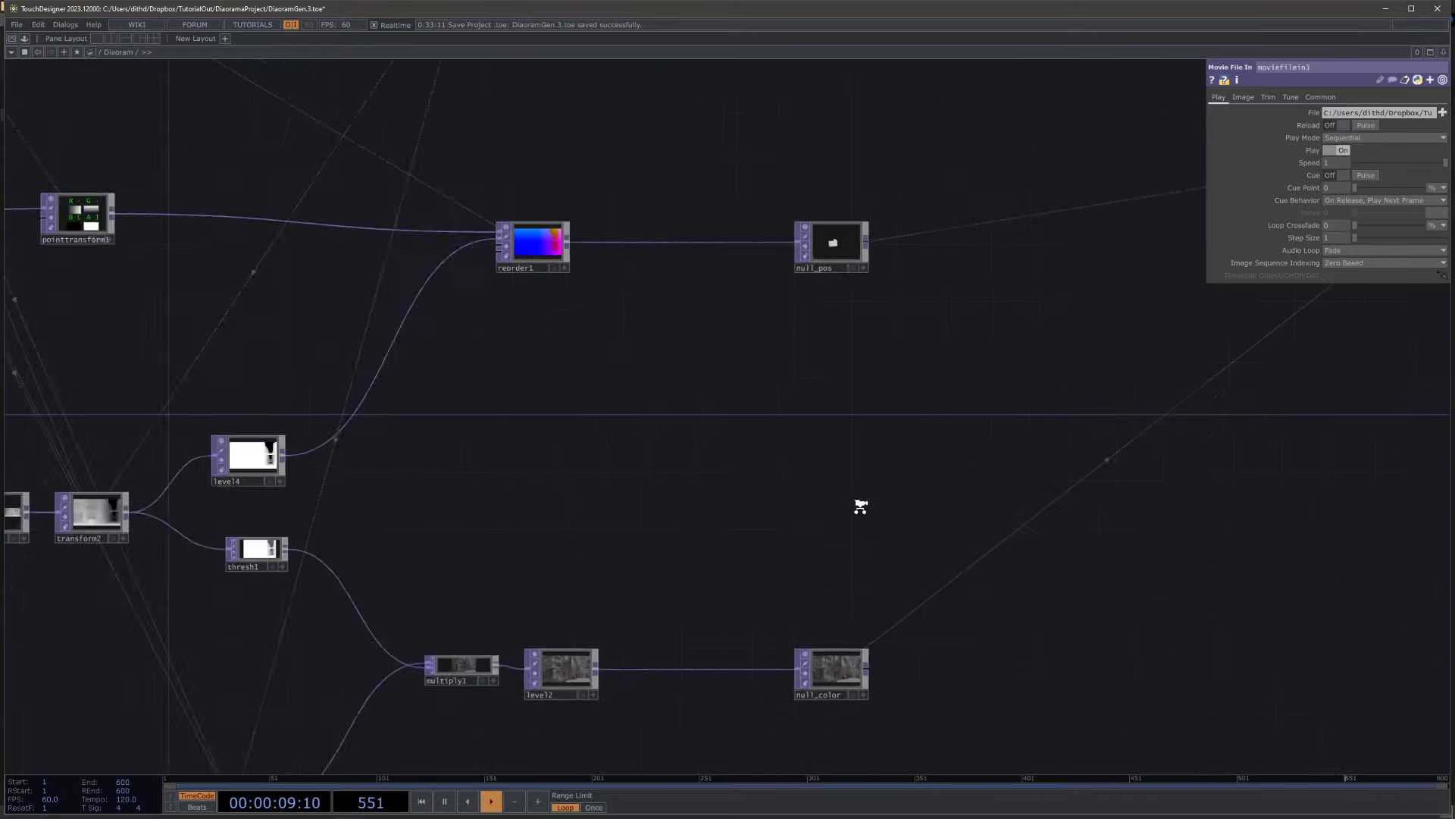
- Examine the null_pos position data as a 3D point cloud from another angle and check the operator's info
{"action": "left_click_drag", "start_coordinate": [842, 263], "coordinate": [836, 322]}
{"action": "scroll", "coordinate": [836, 322], "scroll_direction": "up", "scroll_amount": 2}
{"action": "scroll", "coordinate": [998, 465], "scroll_direction": "up", "scroll_amount": 10}
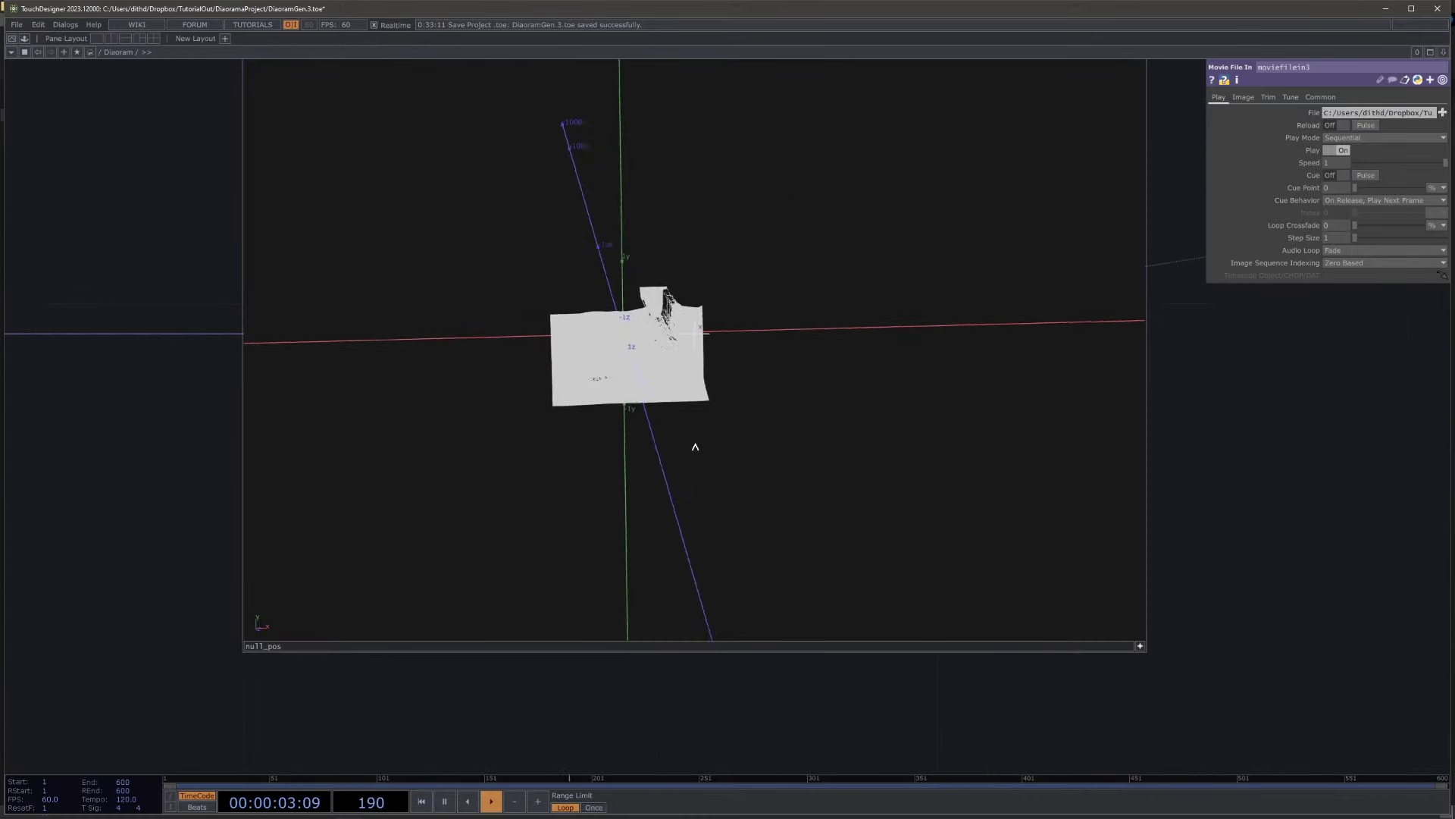
{"action": "left_click_drag", "start_coordinate": [695, 447], "coordinate": [871, 414]}
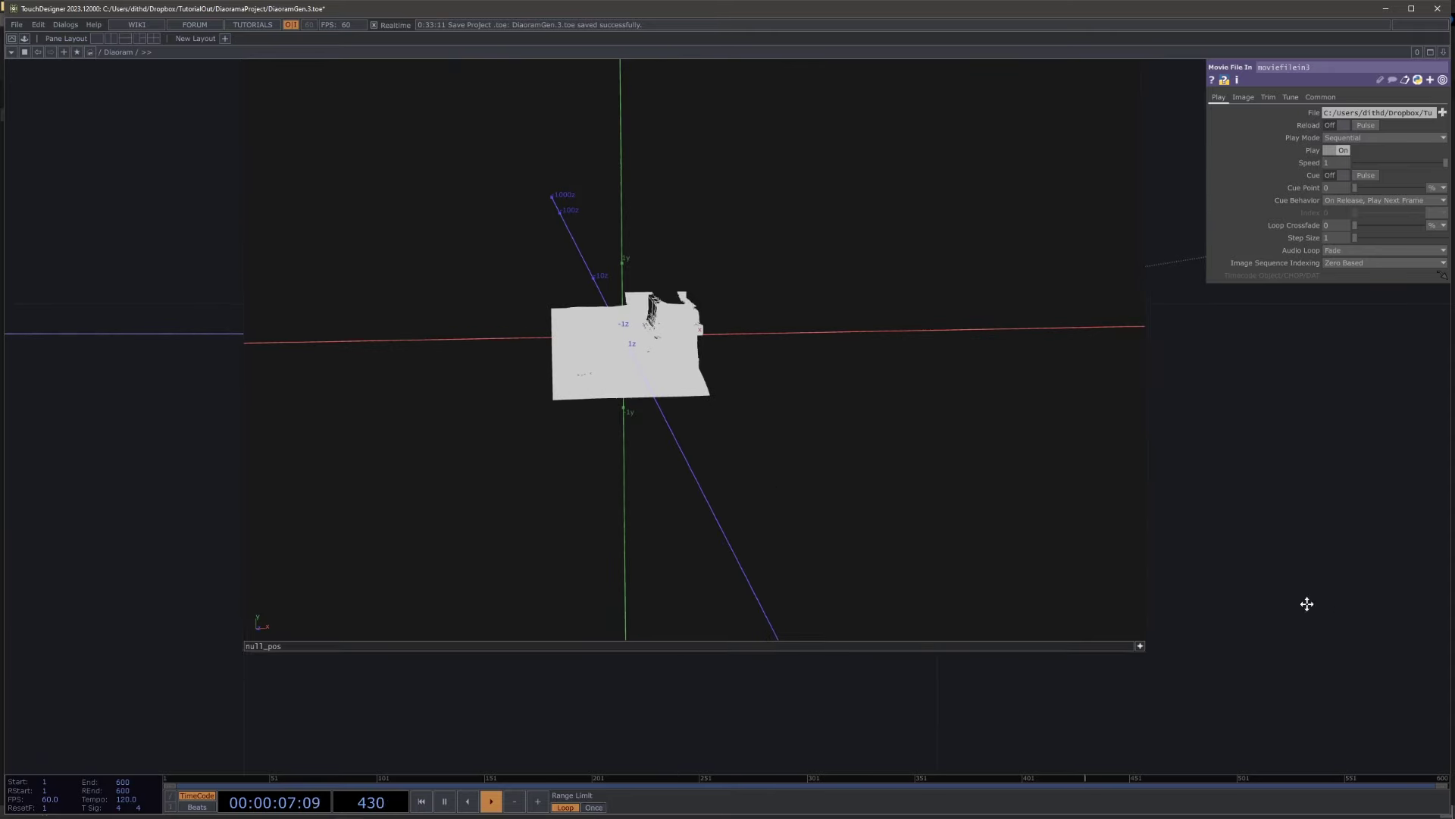
{"action": "left_click_drag", "start_coordinate": [1307, 604], "coordinate": [1289, 602]}
{"action": "left_click", "coordinate": [1122, 644]}
{"action": "left_click_drag", "start_coordinate": [1274, 658], "coordinate": [1175, 524]}
{"action": "middle_click", "coordinate": [805, 385]}
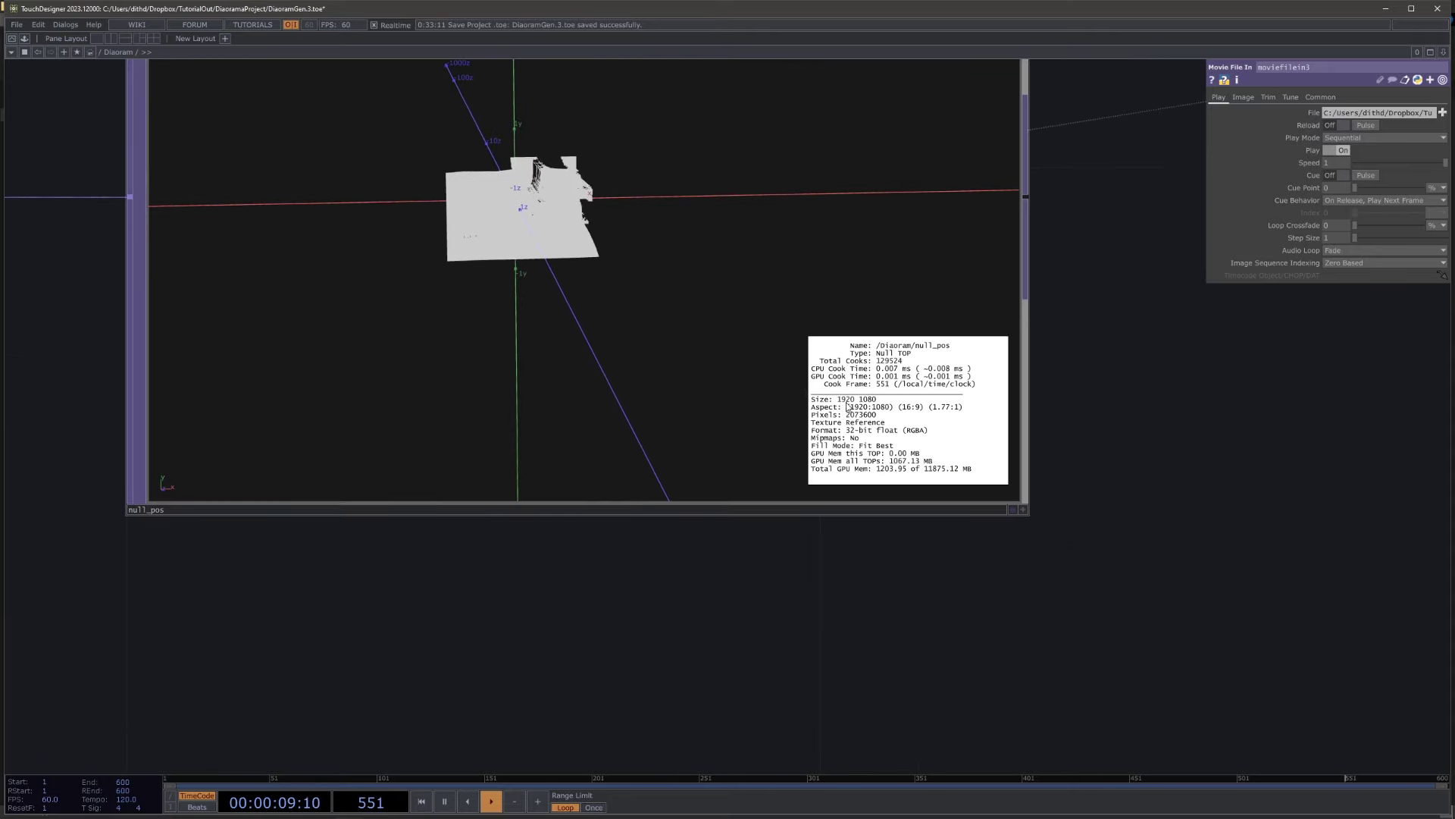
{"action": "scroll", "coordinate": [803, 577], "scroll_direction": "down", "scroll_amount": 10}
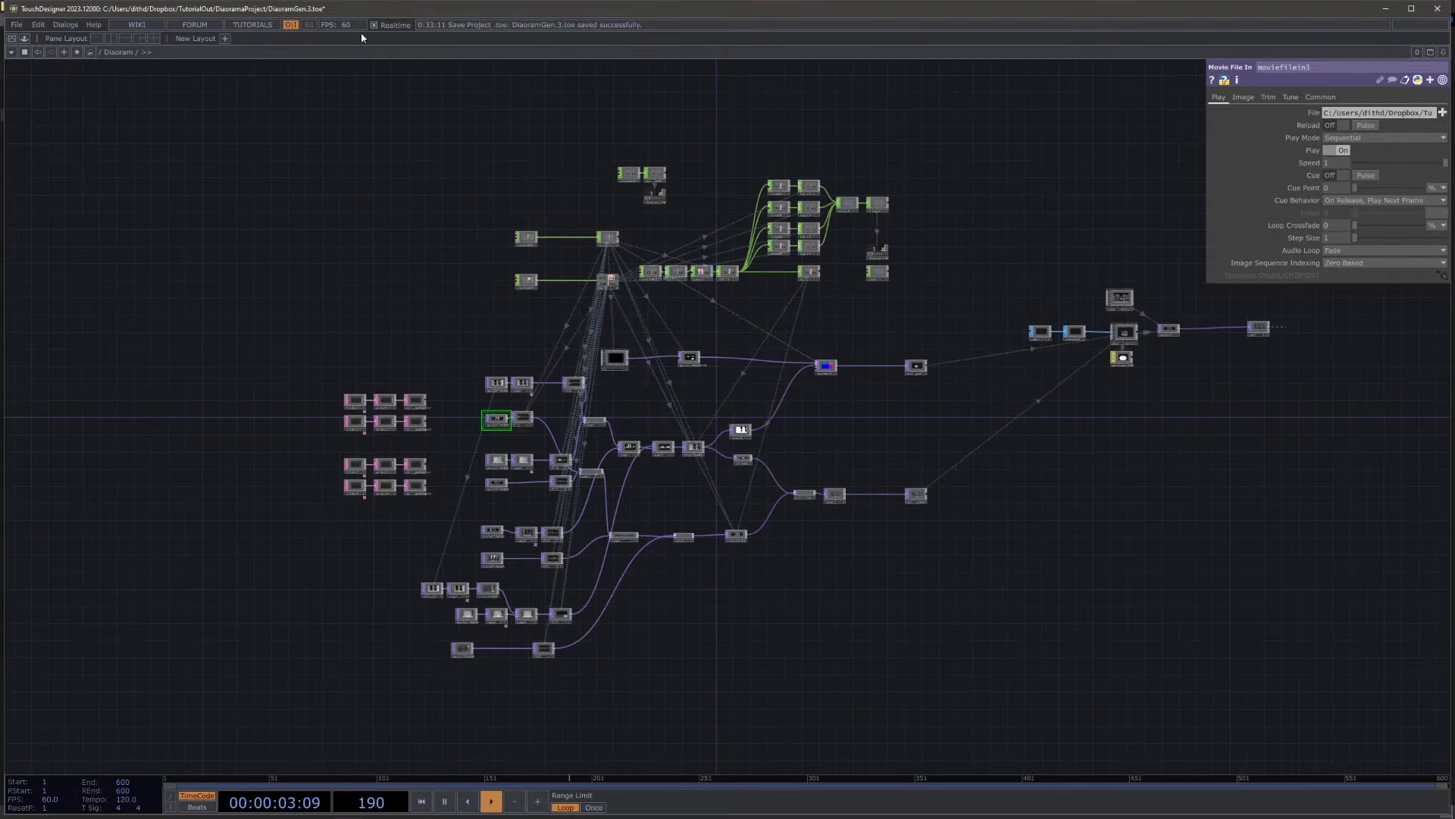
- Trace the whole network from the folder tables through the image compositing to the null_pos point cloud
{"action": "scroll", "coordinate": [379, 318], "scroll_direction": "up", "scroll_amount": 5}
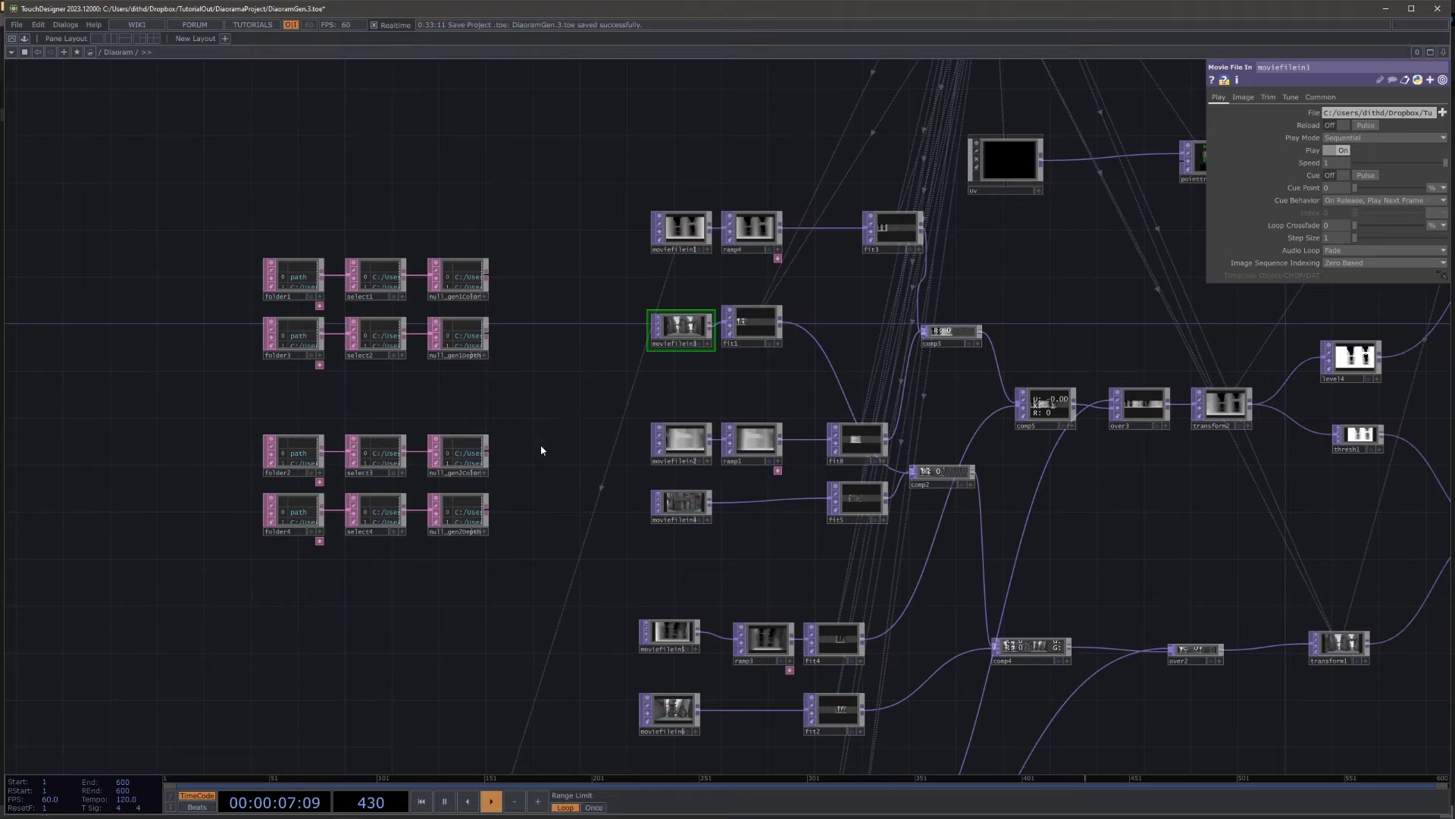
{"action": "left_click_drag", "start_coordinate": [541, 446], "coordinate": [521, 392]}
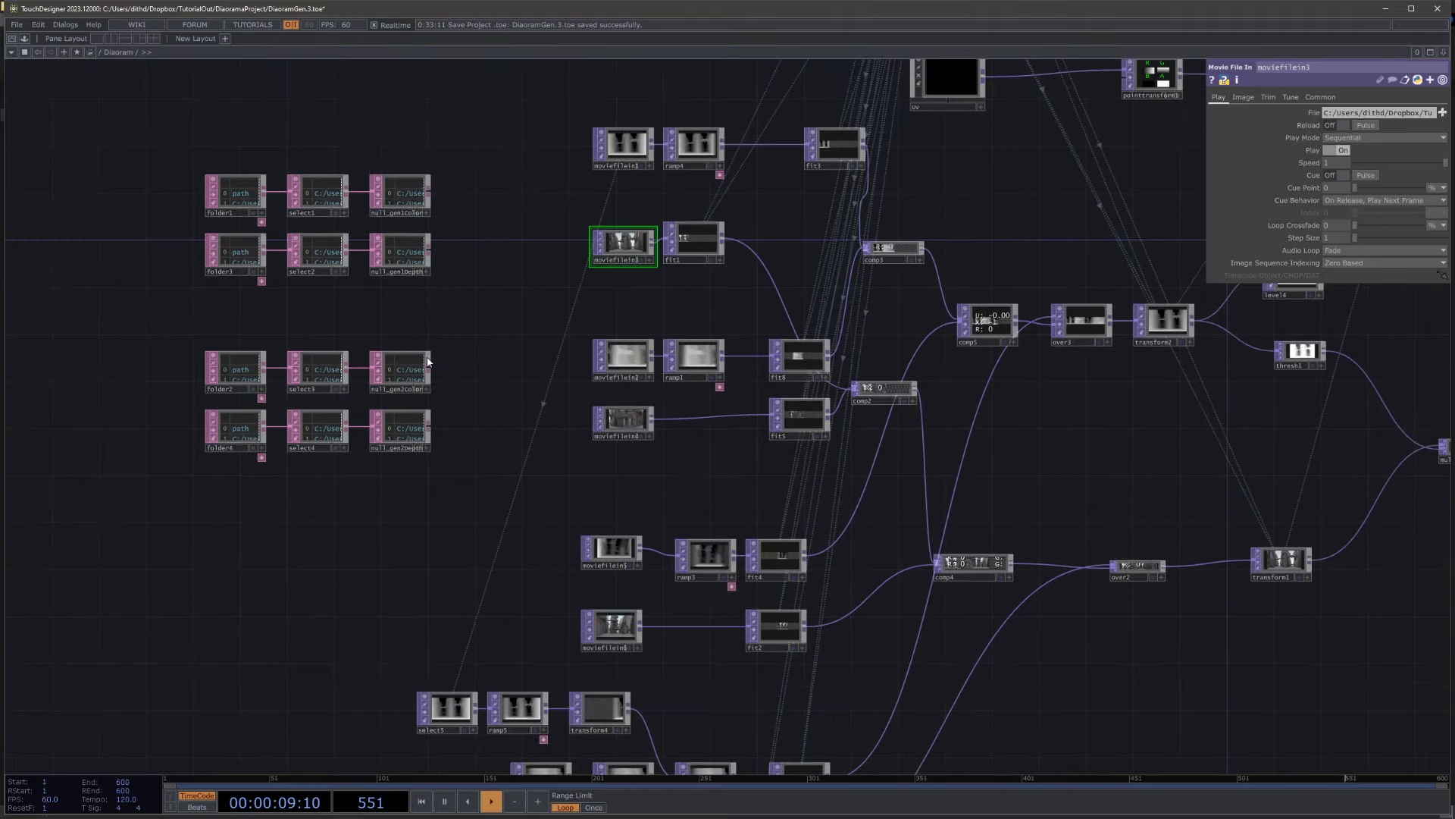
{"action": "left_click_drag", "start_coordinate": [812, 607], "coordinate": [647, 522]}
{"action": "middle_click_drag", "start_coordinate": [215, 501], "coordinate": [431, 572]}
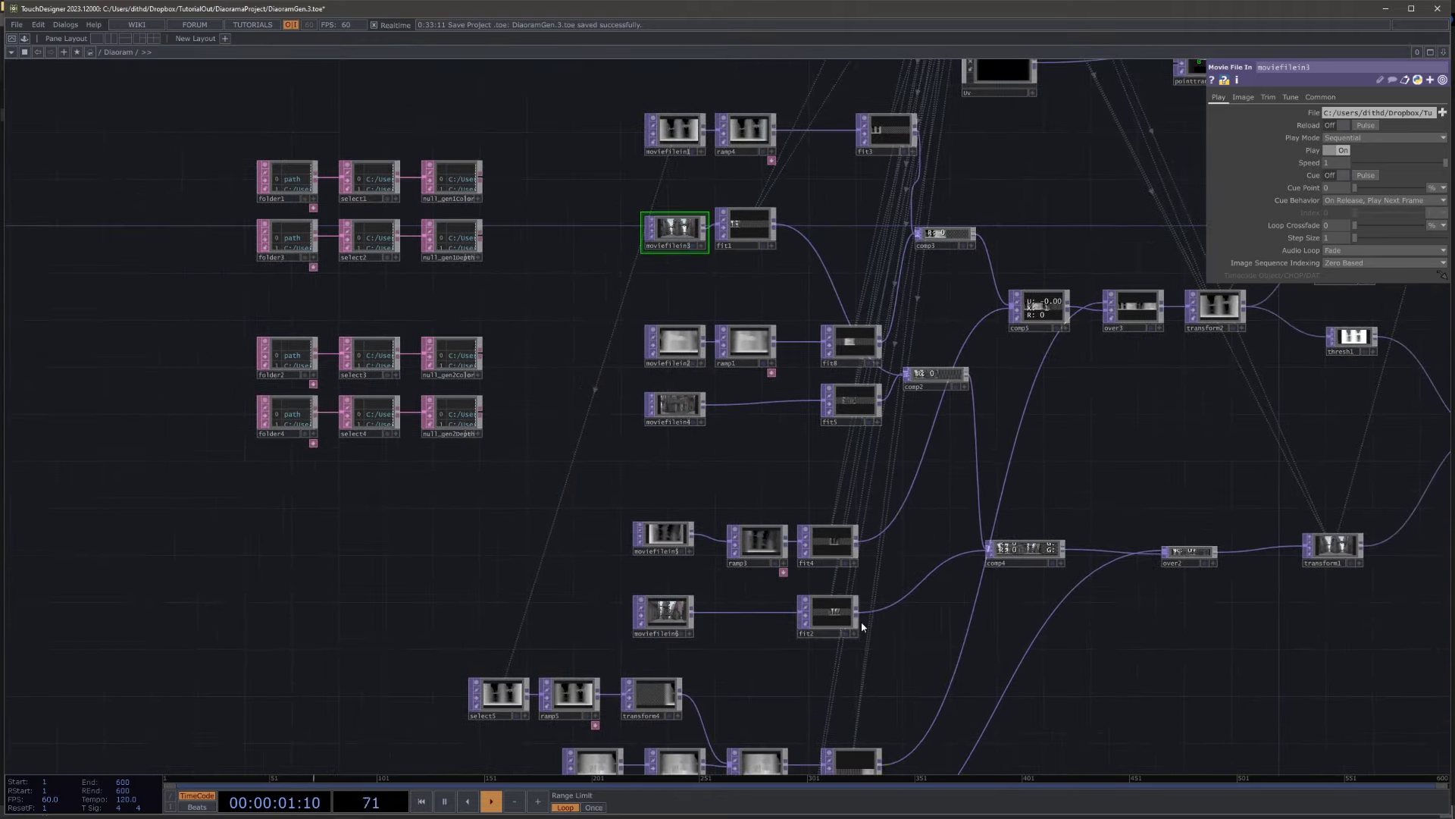
{"action": "left_click_drag", "start_coordinate": [1132, 503], "coordinate": [439, 557]}
{"action": "left_click_drag", "start_coordinate": [948, 432], "coordinate": [601, 552]}
{"action": "scroll", "coordinate": [746, 246], "scroll_direction": "up", "scroll_amount": 3}
{"action": "scroll", "coordinate": [748, 250], "scroll_direction": "up", "scroll_amount": 3}
{"action": "scroll", "coordinate": [903, 319], "scroll_direction": "up", "scroll_amount": 3}
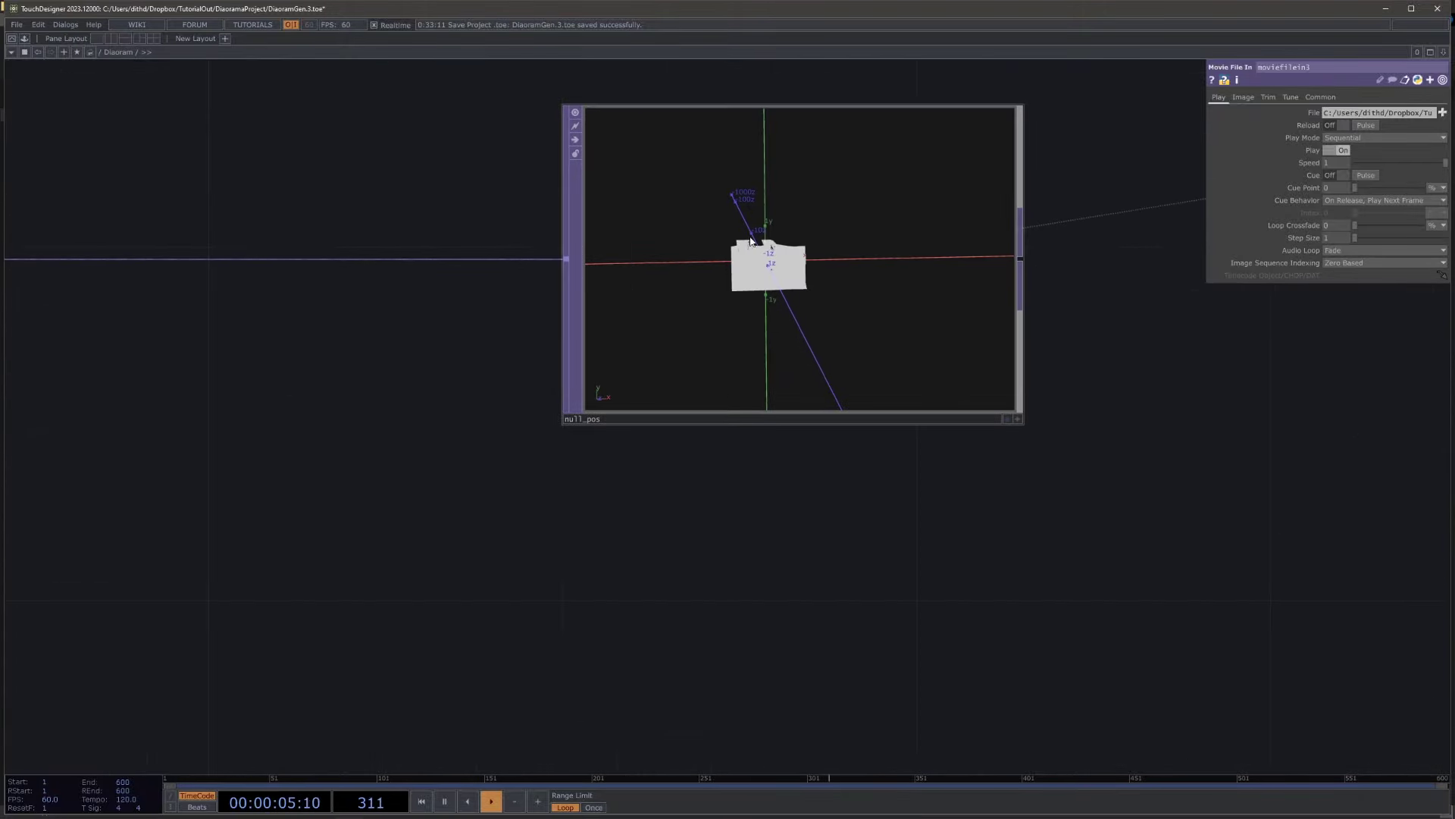
{"action": "scroll", "coordinate": [455, 569], "scroll_direction": "down", "scroll_amount": 6}
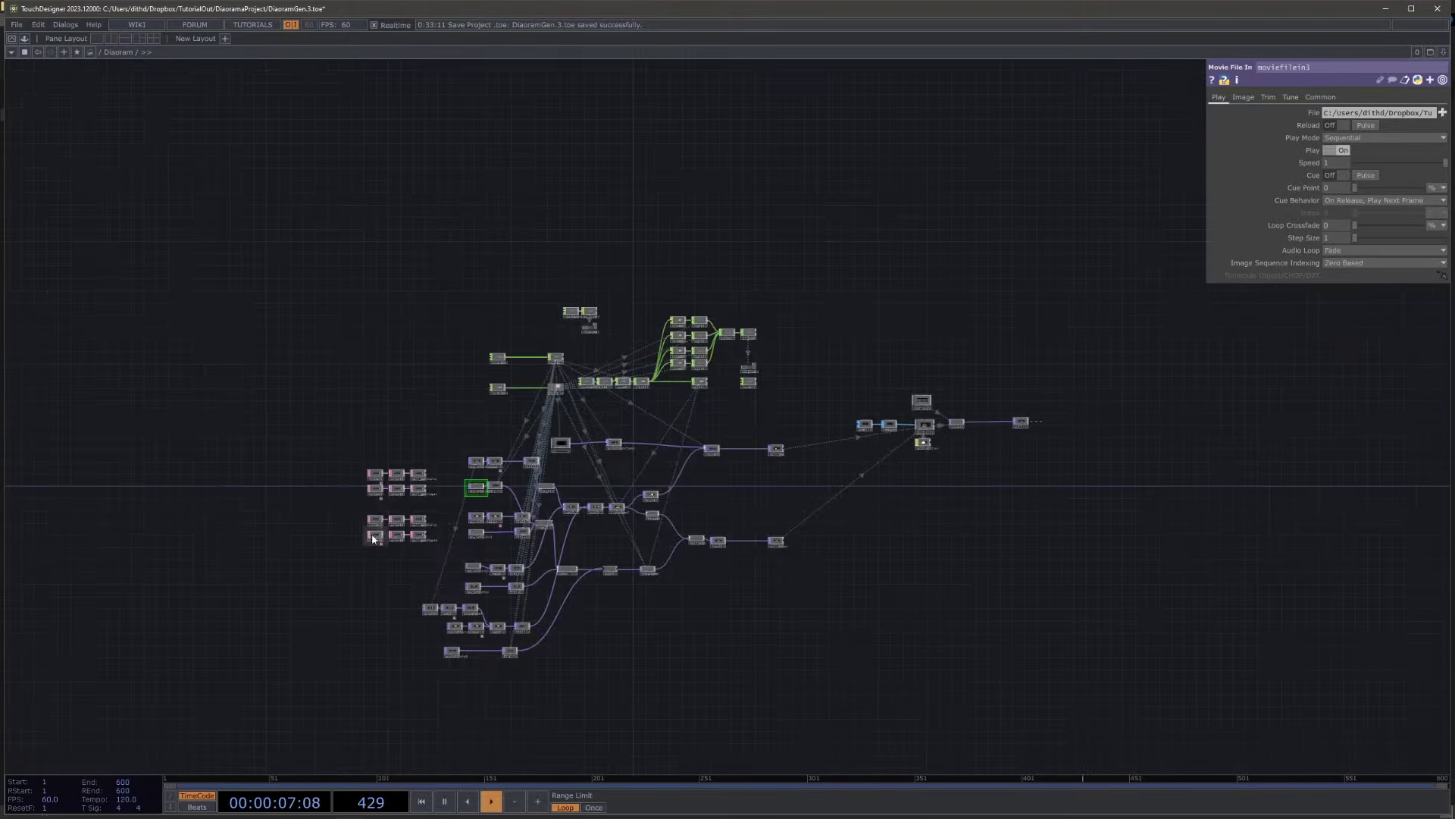
- Review the Gen1 and Gen2 image tables and compare the combined color strips in comp4 and over2
{"action": "scroll", "coordinate": [394, 455], "scroll_direction": "up", "scroll_amount": 5}
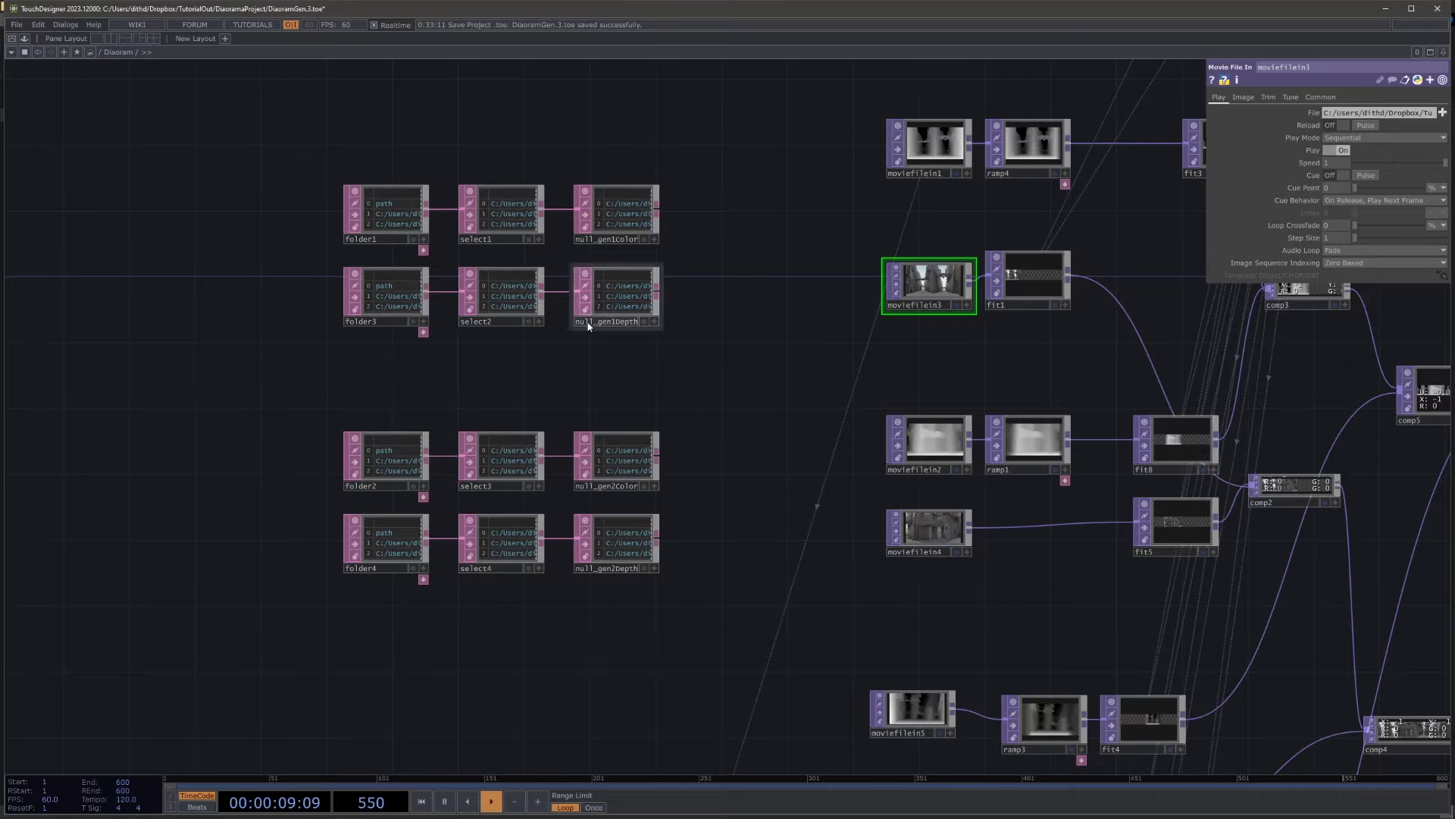
{"action": "middle_click_drag", "start_coordinate": [816, 347], "coordinate": [352, 417]}
{"action": "middle_click_drag", "start_coordinate": [1191, 681], "coordinate": [1029, 561]}
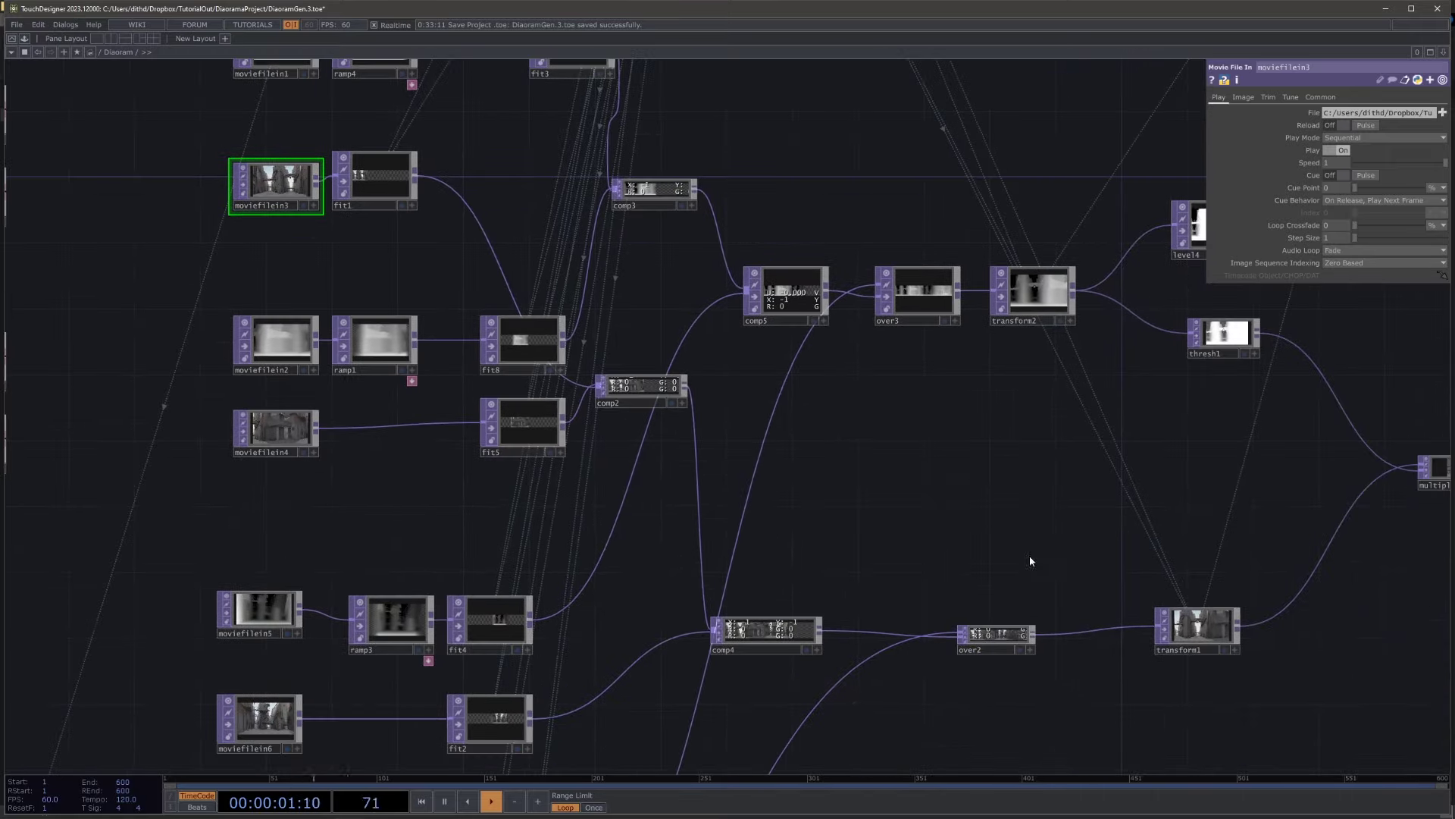
{"action": "scroll", "coordinate": [773, 691], "scroll_direction": "up", "scroll_amount": 6}
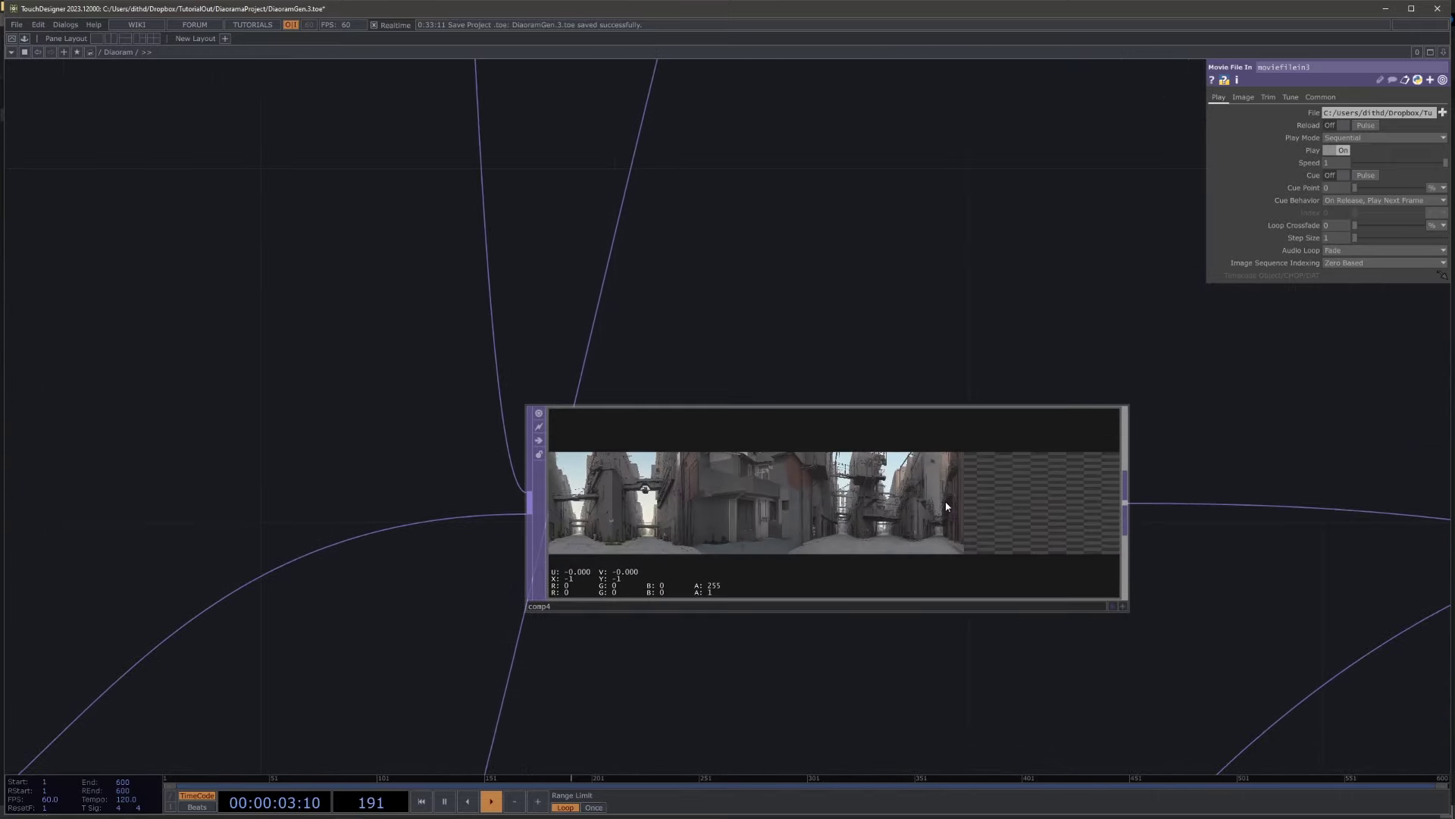
{"action": "scroll", "coordinate": [946, 506], "scroll_direction": "down", "scroll_amount": 5}
{"action": "middle_click_drag", "start_coordinate": [1264, 643], "coordinate": [1010, 601]}
{"action": "scroll", "coordinate": [1115, 556], "scroll_direction": "up", "scroll_amount": 8}
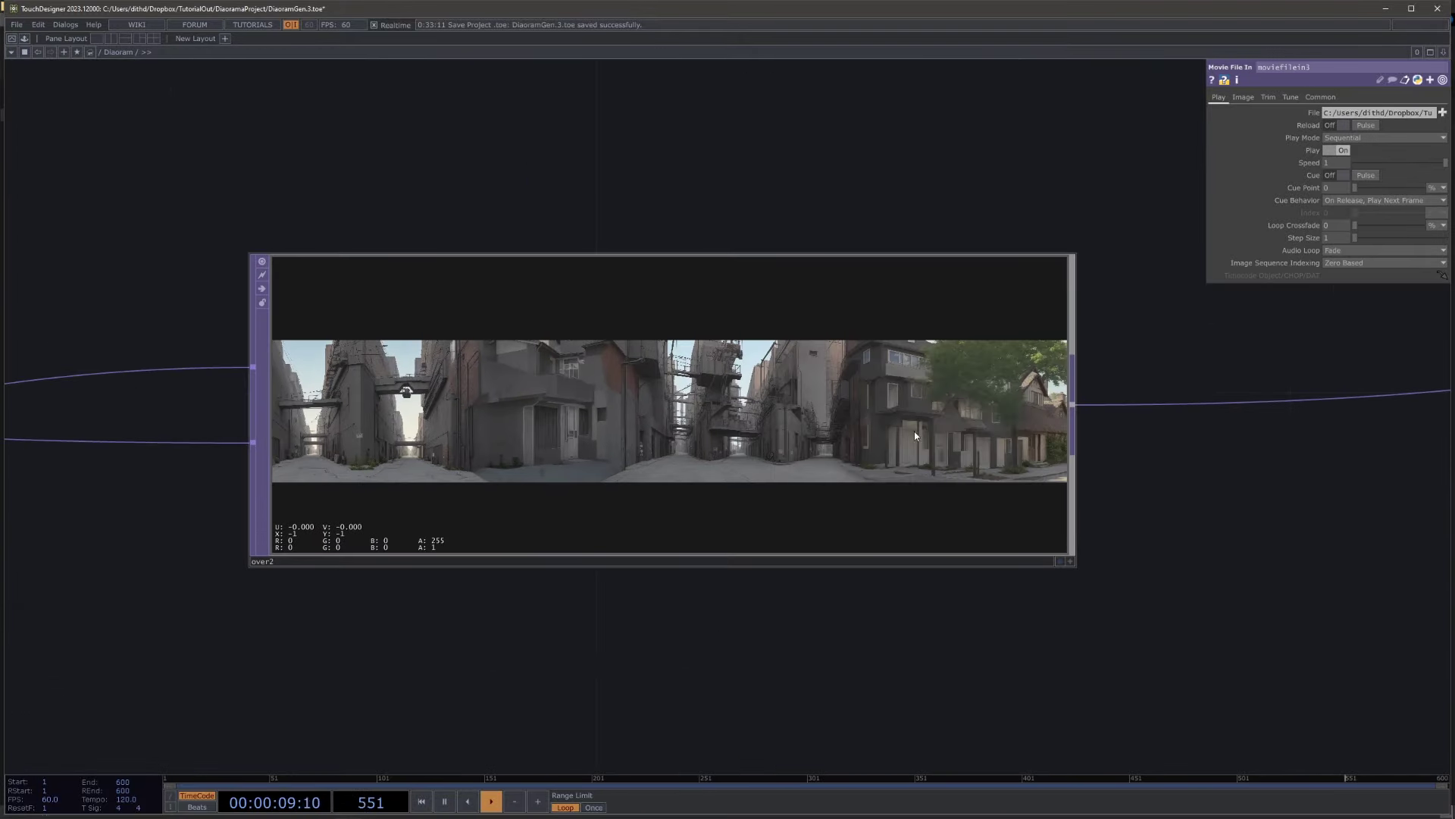
- Open the Diaoram component's parameters in a floating window and watch the over2 strip receive new images
{"action": "right_click", "coordinate": [119, 53]}
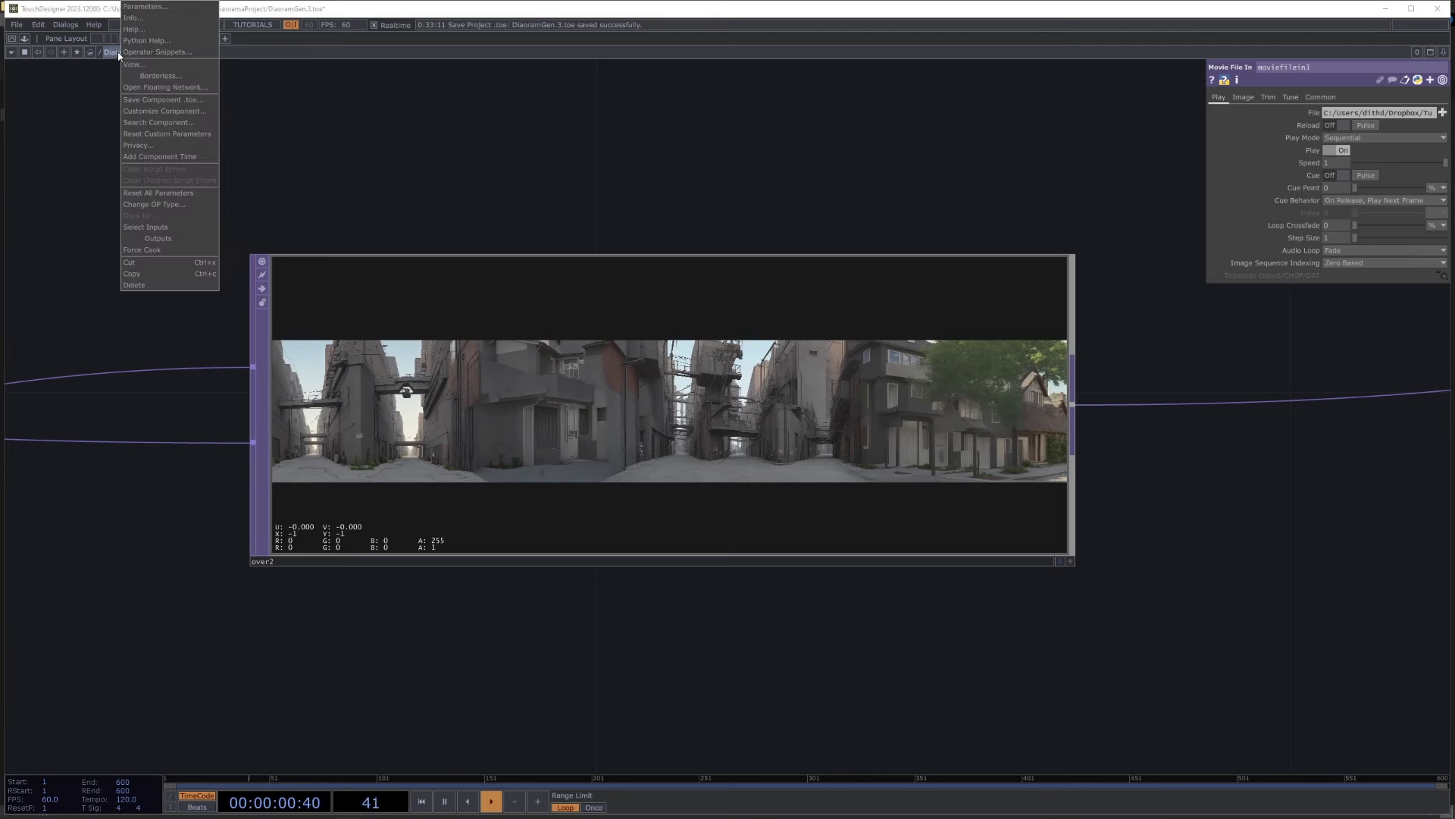
{"action": "left_click", "coordinate": [150, 7]}
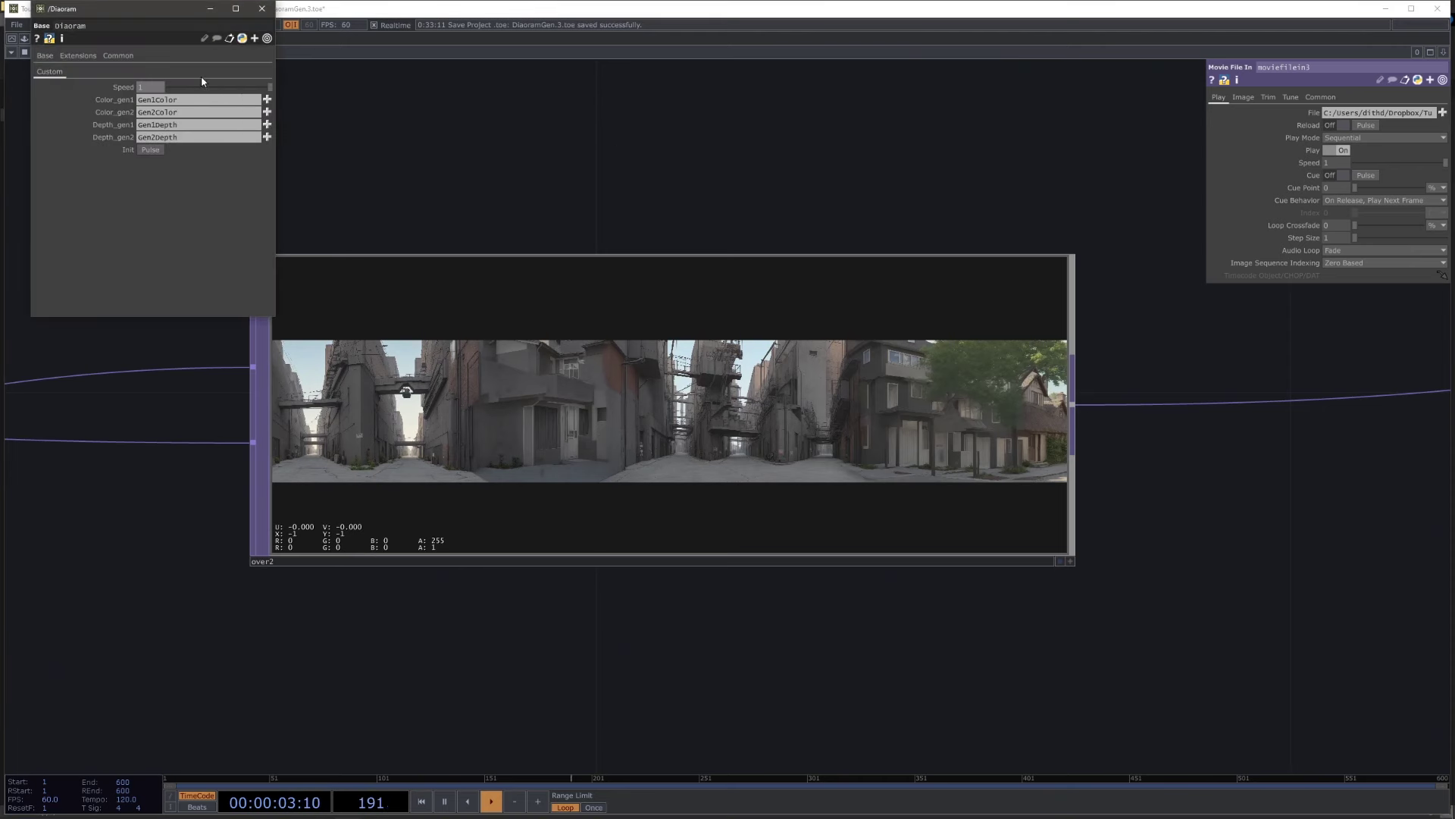
{"action": "left_click", "coordinate": [585, 146]}
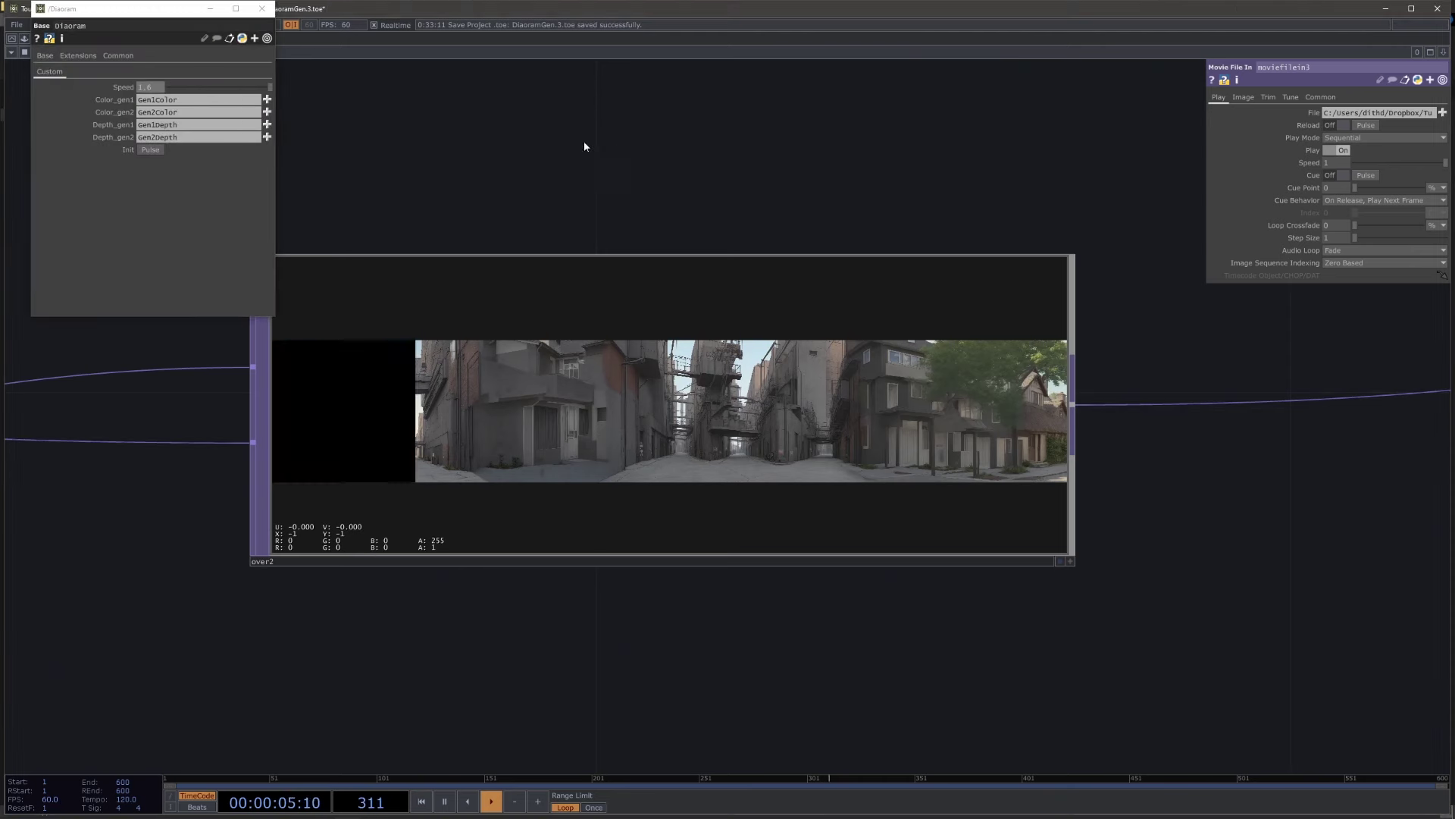
{"action": "left_click_drag", "start_coordinate": [370, 569], "coordinate": [646, 582]}
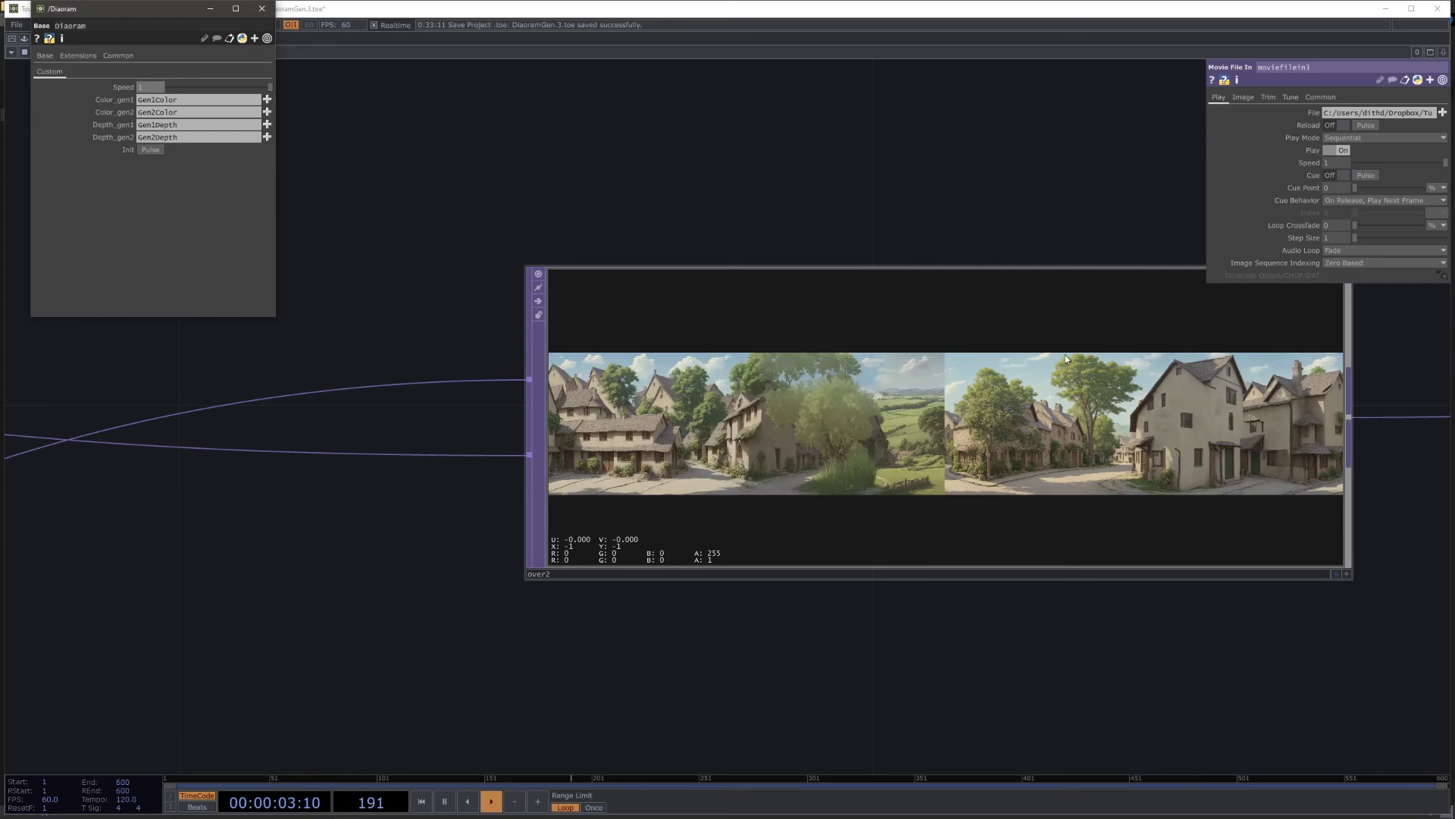
- Examine the step1 to step4 rename and logic channels feeding merge1, the trigger and the chopexec1 script
{"action": "scroll", "coordinate": [1046, 379], "scroll_direction": "down", "scroll_amount": 10}
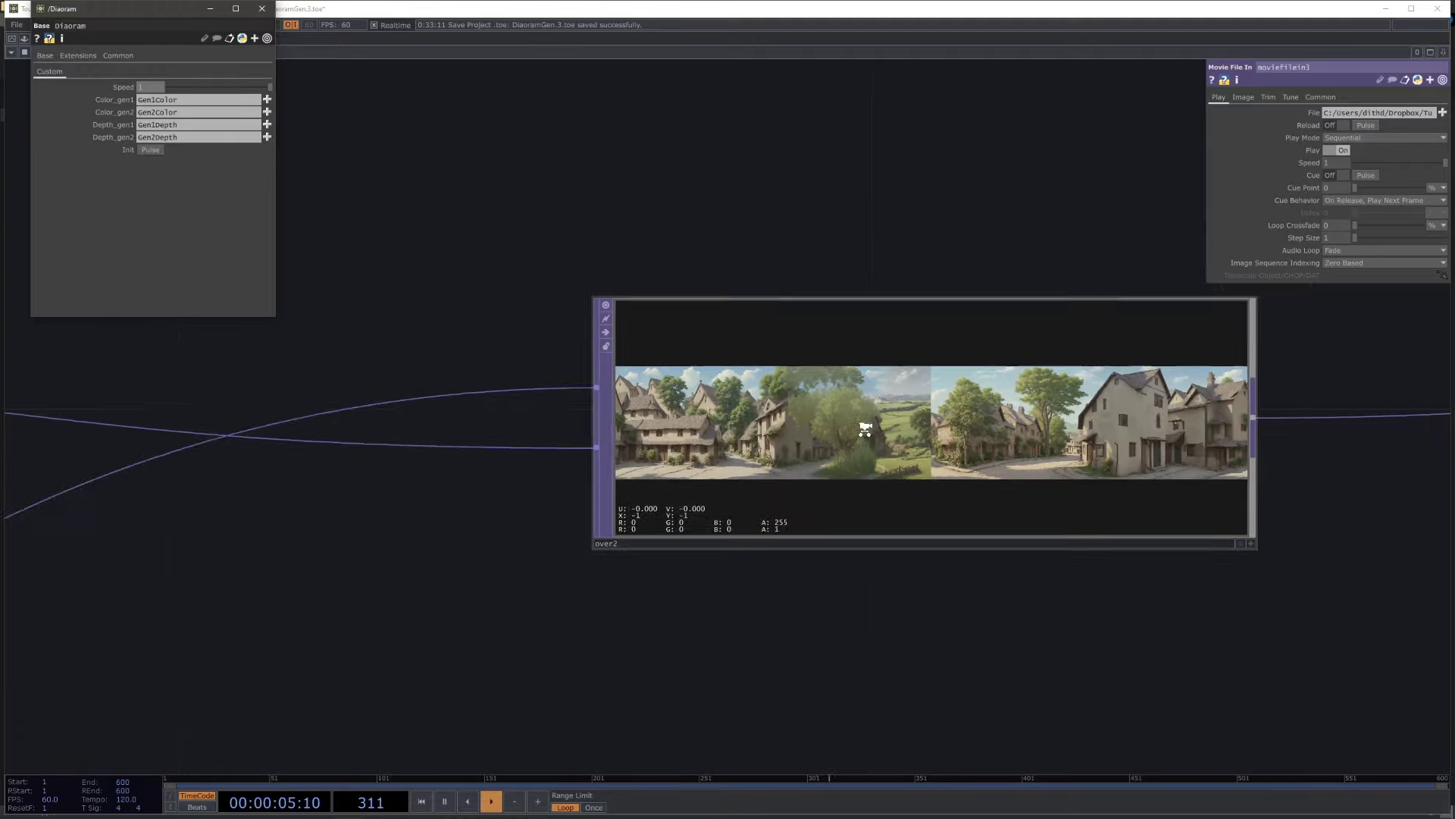
{"action": "left_click_drag", "start_coordinate": [816, 307], "coordinate": [757, 533]}
{"action": "scroll", "coordinate": [841, 254], "scroll_direction": "up", "scroll_amount": 8}
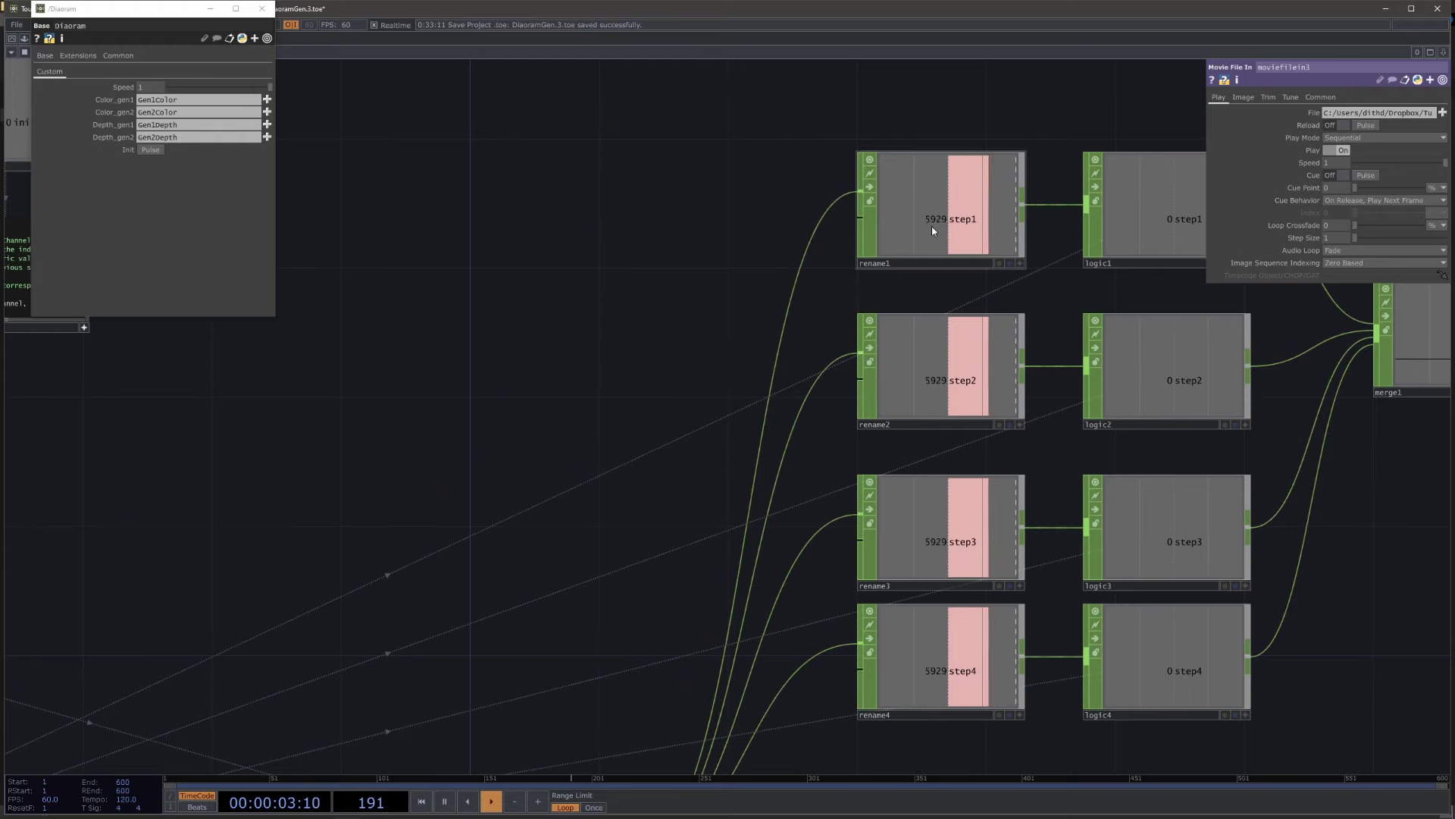
{"action": "left_click_drag", "start_coordinate": [542, 280], "coordinate": [441, 299]}
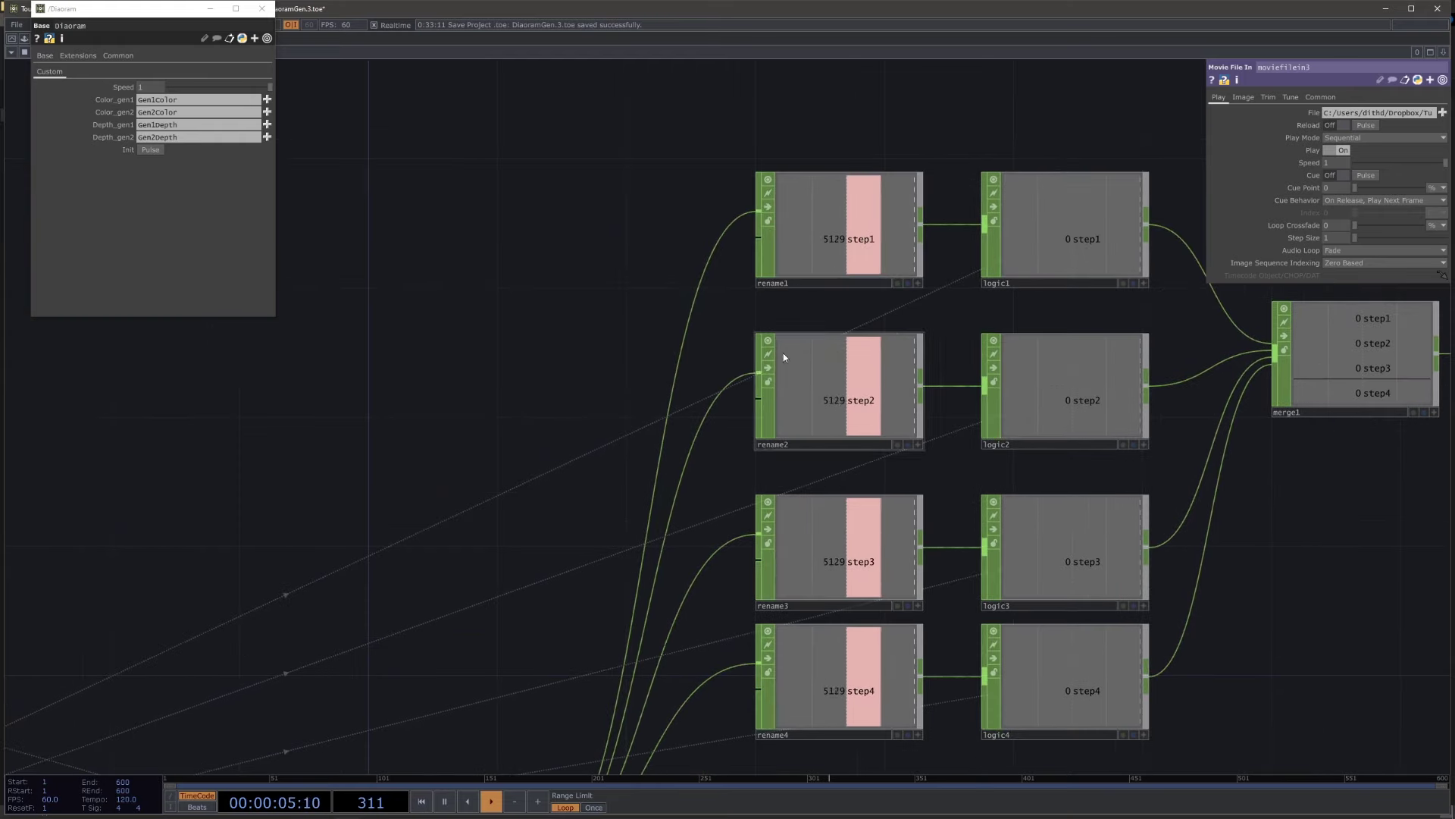
{"action": "left_click_drag", "start_coordinate": [578, 445], "coordinate": [565, 319]}
{"action": "left_click_drag", "start_coordinate": [1297, 417], "coordinate": [1196, 546]}
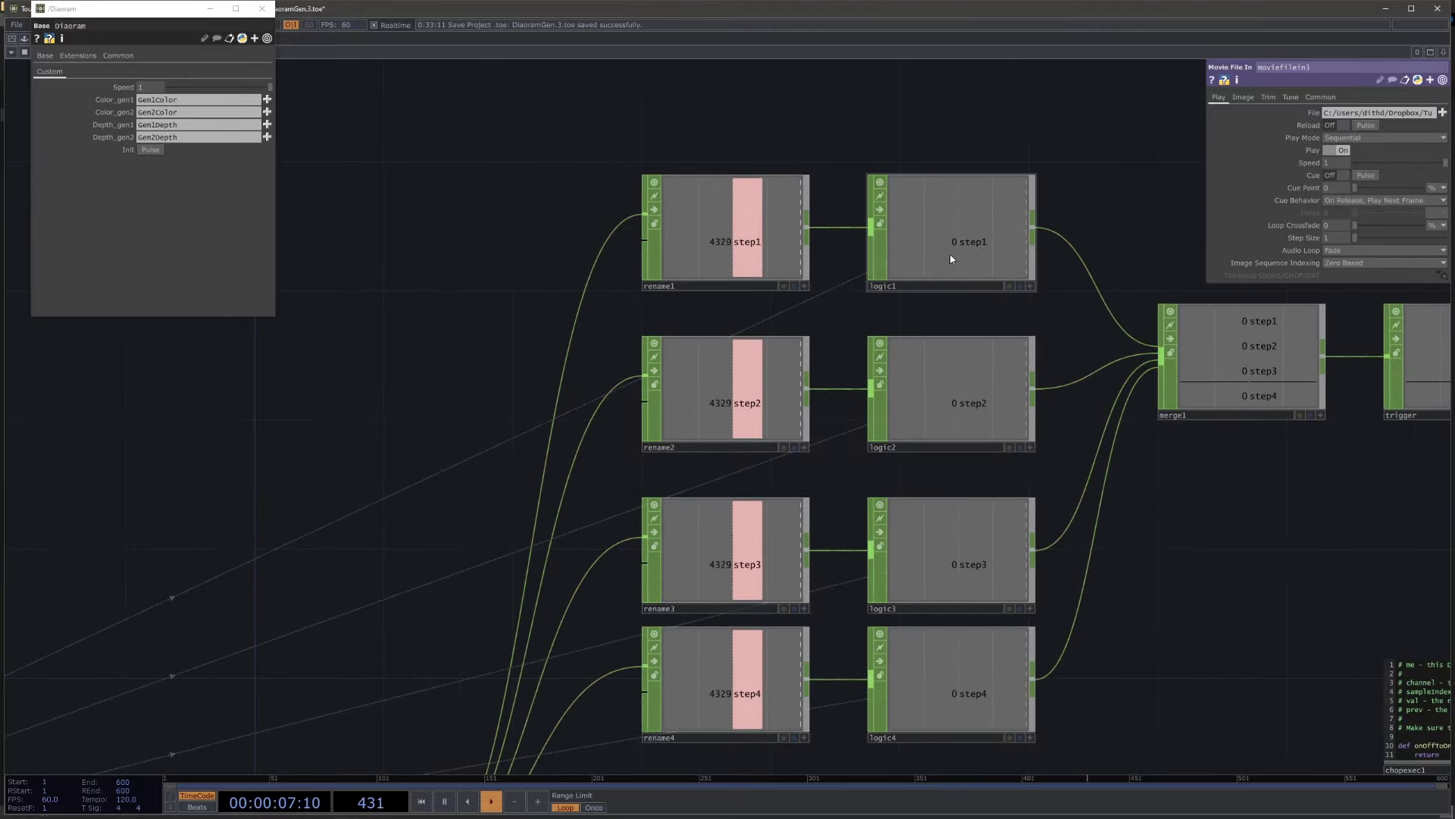
{"action": "left_click_drag", "start_coordinate": [1293, 498], "coordinate": [965, 338]}
{"action": "scroll", "coordinate": [985, 326], "scroll_direction": "right", "scroll_amount": 1}
{"action": "scroll", "coordinate": [985, 326], "scroll_direction": "down", "scroll_amount": 1}
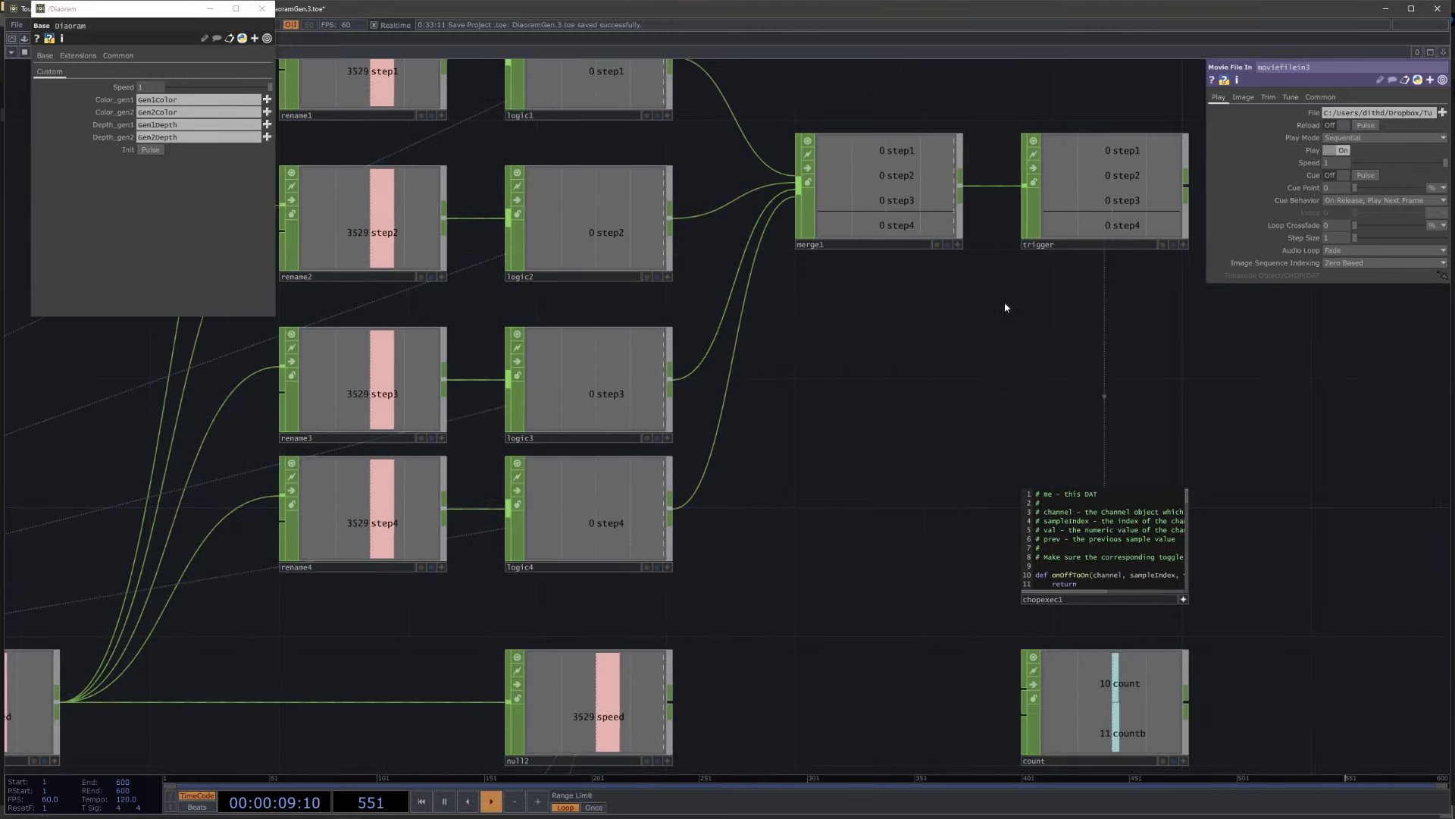
- Read the chopexec1 script that assigns new color and depth files to the movie inputs and increments the count on each trigger
{"action": "scroll", "coordinate": [811, 368], "scroll_direction": "right", "scroll_amount": 4}
{"action": "scroll", "coordinate": [811, 368], "scroll_direction": "down", "scroll_amount": 2}
{"action": "scroll", "coordinate": [856, 523], "scroll_direction": "up", "scroll_amount": 5}
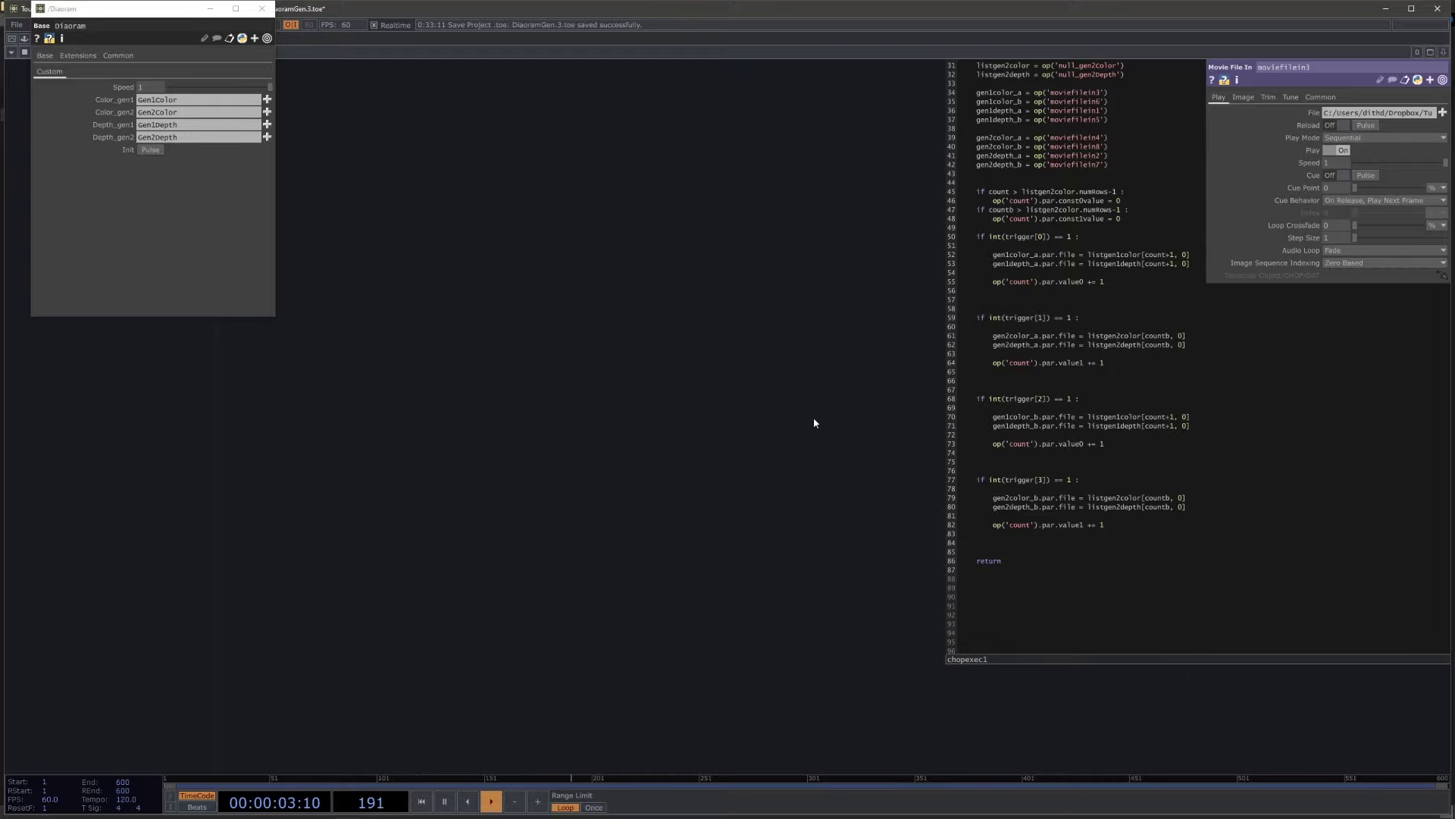
{"action": "scroll", "coordinate": [818, 421], "scroll_direction": "down", "scroll_amount": 5}
{"action": "scroll", "coordinate": [817, 391], "scroll_direction": "down", "scroll_amount": 5}
{"action": "left_click_drag", "start_coordinate": [941, 429], "coordinate": [1311, 163]}
{"action": "scroll", "coordinate": [995, 300], "scroll_direction": "down", "scroll_amount": 6}
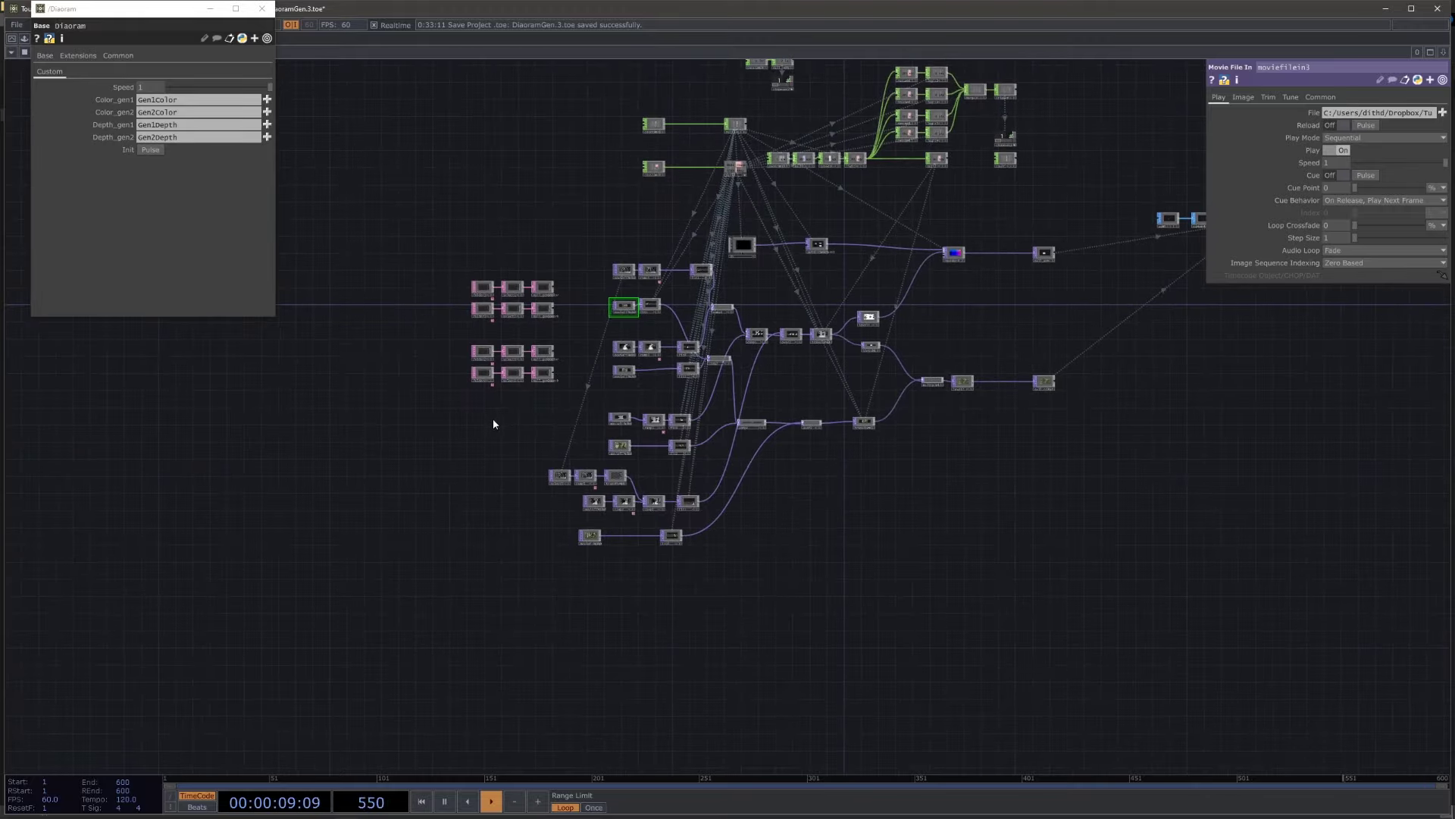
- Select logic1 and examine its bounds expressions based on null4's resx2 alongside the rename and logic chains
{"action": "scroll", "coordinate": [848, 232], "scroll_direction": "up", "scroll_amount": 10}
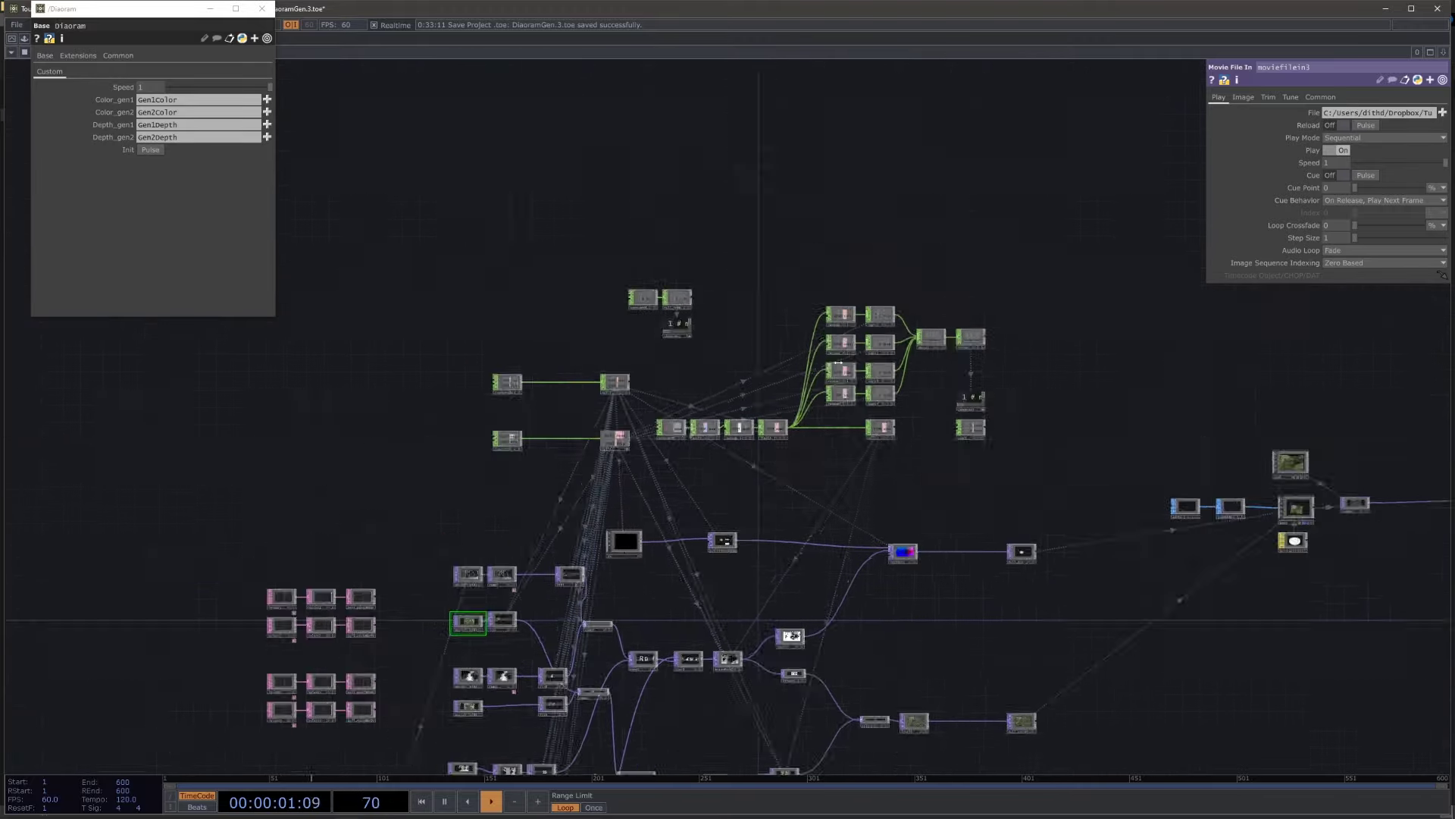
{"action": "left_click", "coordinate": [1059, 218]}
{"action": "left_click_drag", "start_coordinate": [1059, 218], "coordinate": [921, 264]}
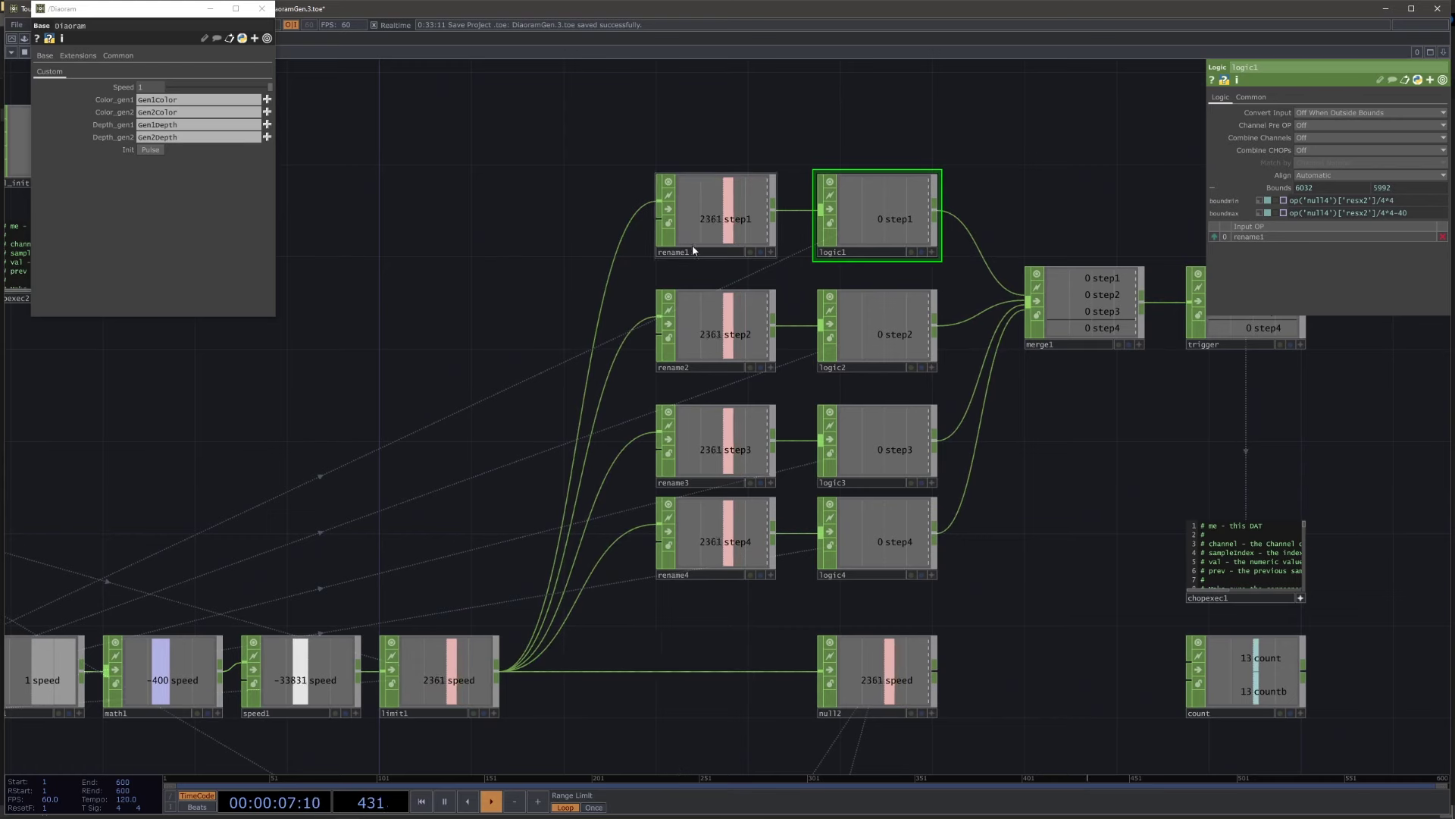
{"action": "scroll", "coordinate": [693, 244], "scroll_direction": "up", "scroll_amount": 4}
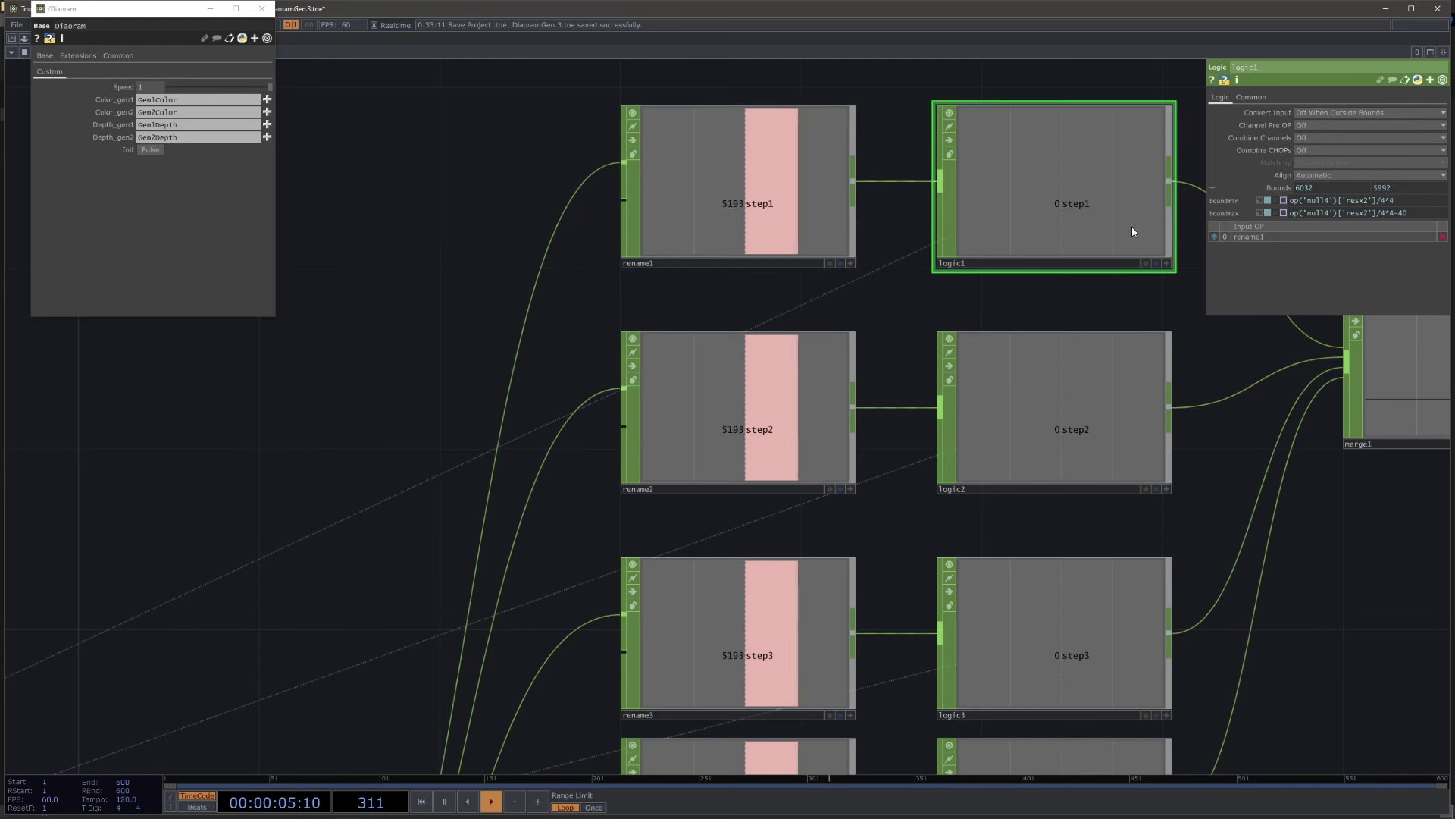
{"action": "scroll", "coordinate": [1016, 227], "scroll_direction": "down", "scroll_amount": 2}
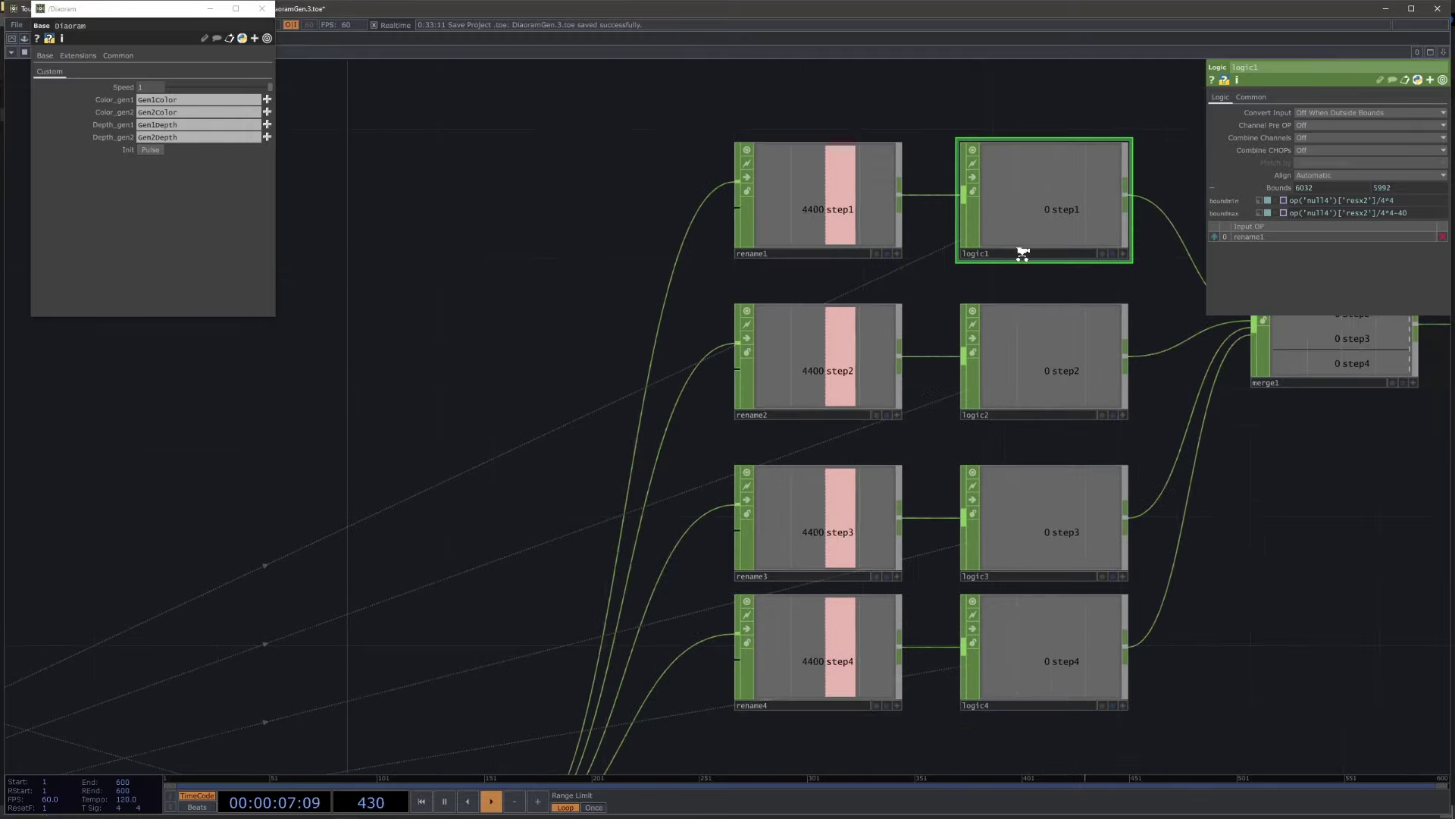
- Review the image compositing chains from the movie inputs through to the null outputs and the whole network layout
{"action": "scroll", "coordinate": [1022, 254], "scroll_direction": "down", "scroll_amount": 5}
{"action": "left_click_drag", "start_coordinate": [1164, 547], "coordinate": [768, 394]}
{"action": "left_click_drag", "start_coordinate": [931, 514], "coordinate": [1130, 447]}
{"action": "left_click_drag", "start_coordinate": [937, 472], "coordinate": [1048, 347]}
{"action": "left_click_drag", "start_coordinate": [967, 423], "coordinate": [742, 399]}
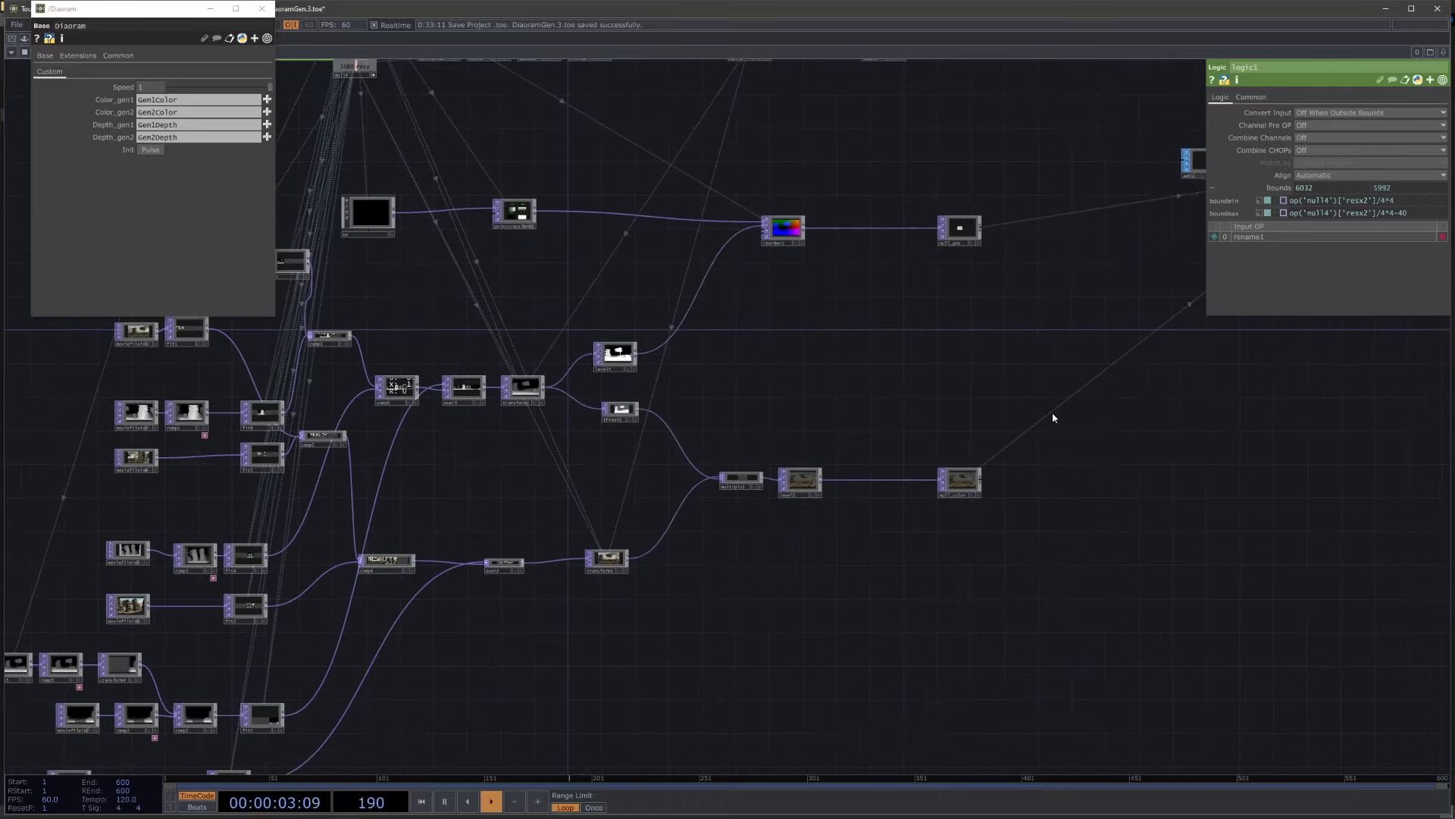
{"action": "left_click_drag", "start_coordinate": [1063, 331], "coordinate": [1298, 247]}
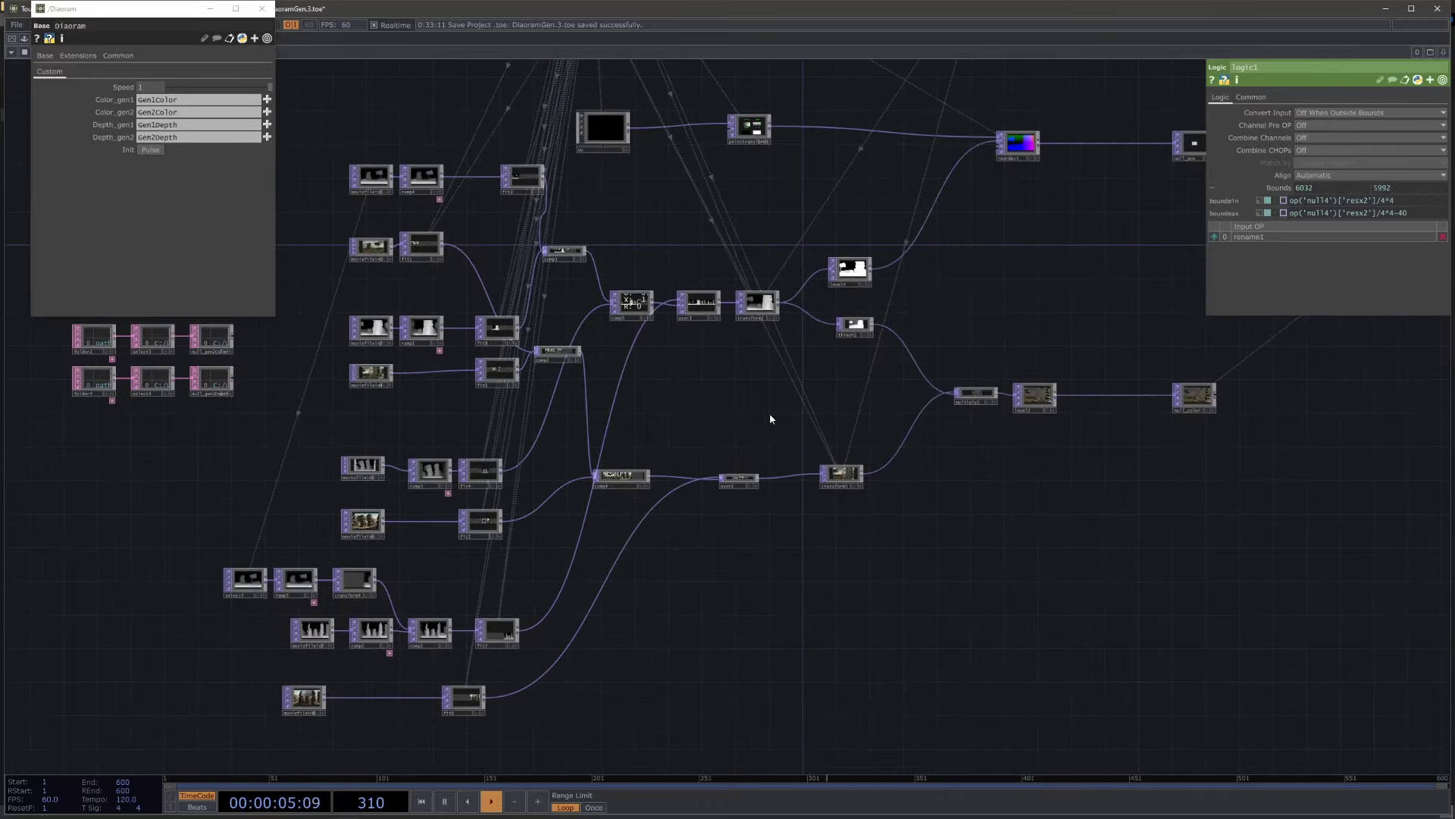
{"action": "scroll", "coordinate": [770, 418], "scroll_direction": "down", "scroll_amount": 6}
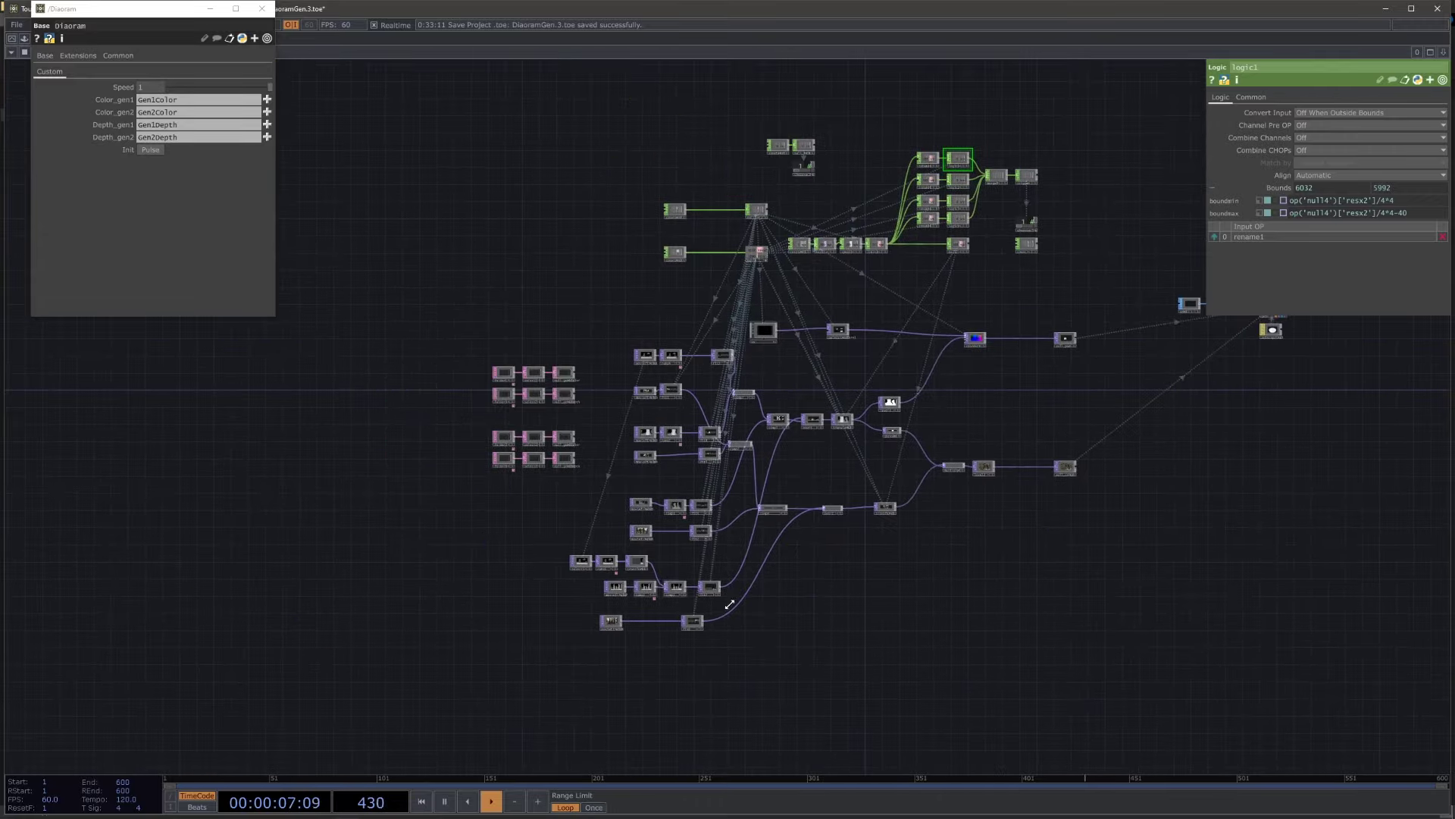
- Examine the constant2 and constant3 resolution channels and how null3 and null4 reference the rest of the network
{"action": "scroll", "coordinate": [671, 376], "scroll_direction": "up", "scroll_amount": 10}
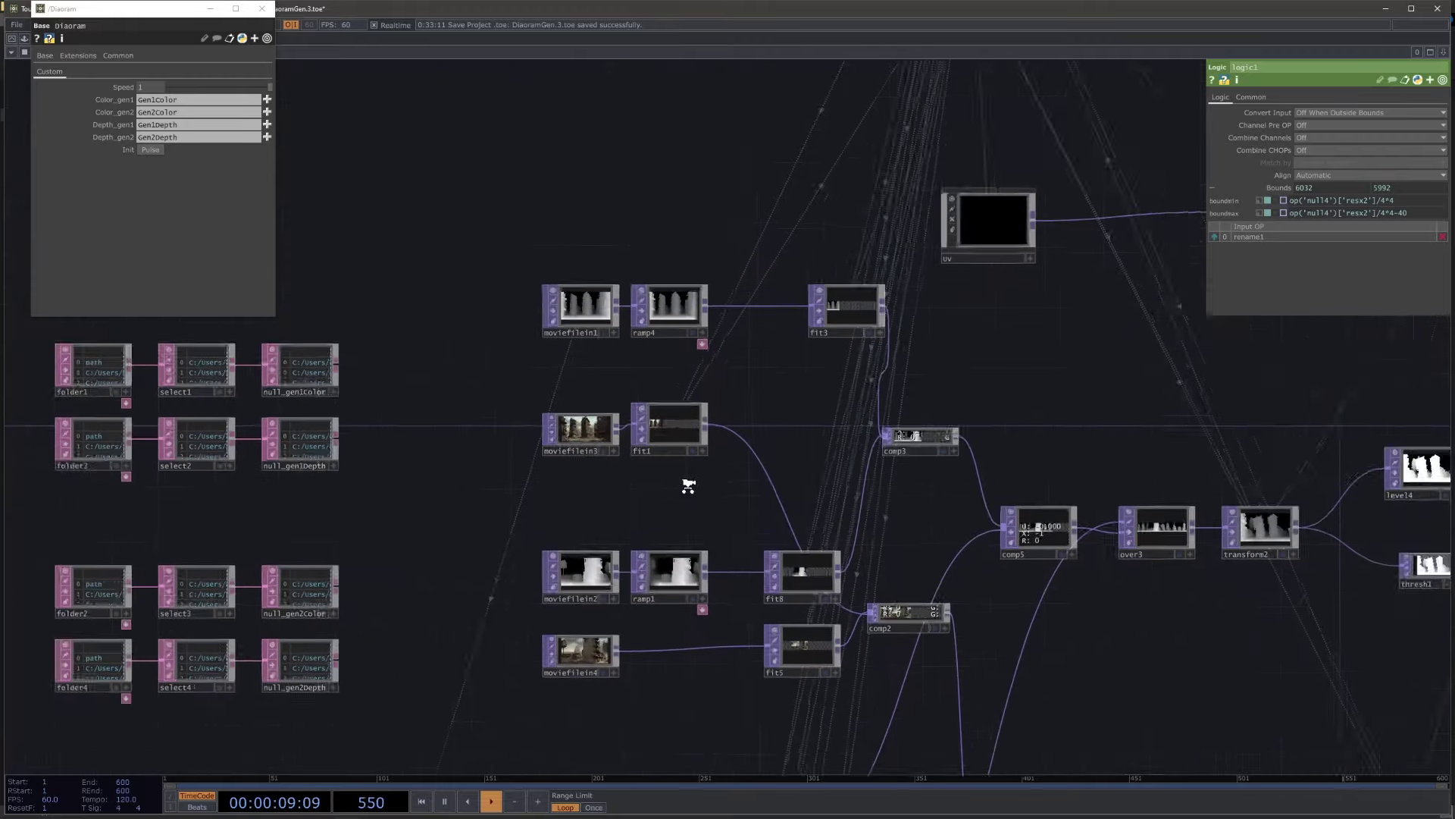
{"action": "left_click_drag", "start_coordinate": [794, 444], "coordinate": [808, 565]}
{"action": "left_click_drag", "start_coordinate": [714, 379], "coordinate": [710, 563]}
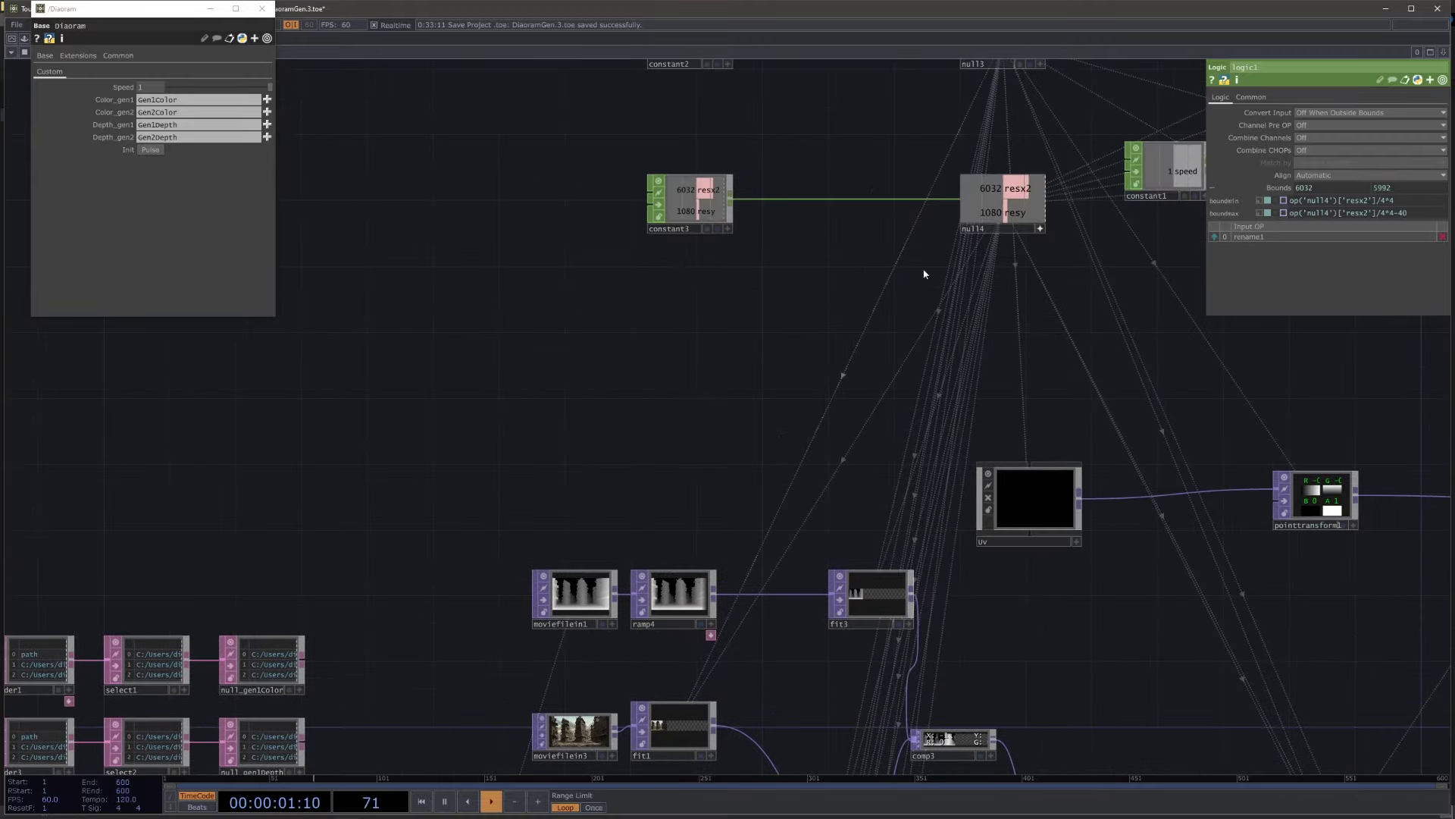
{"action": "left_click_drag", "start_coordinate": [1012, 338], "coordinate": [892, 147]}
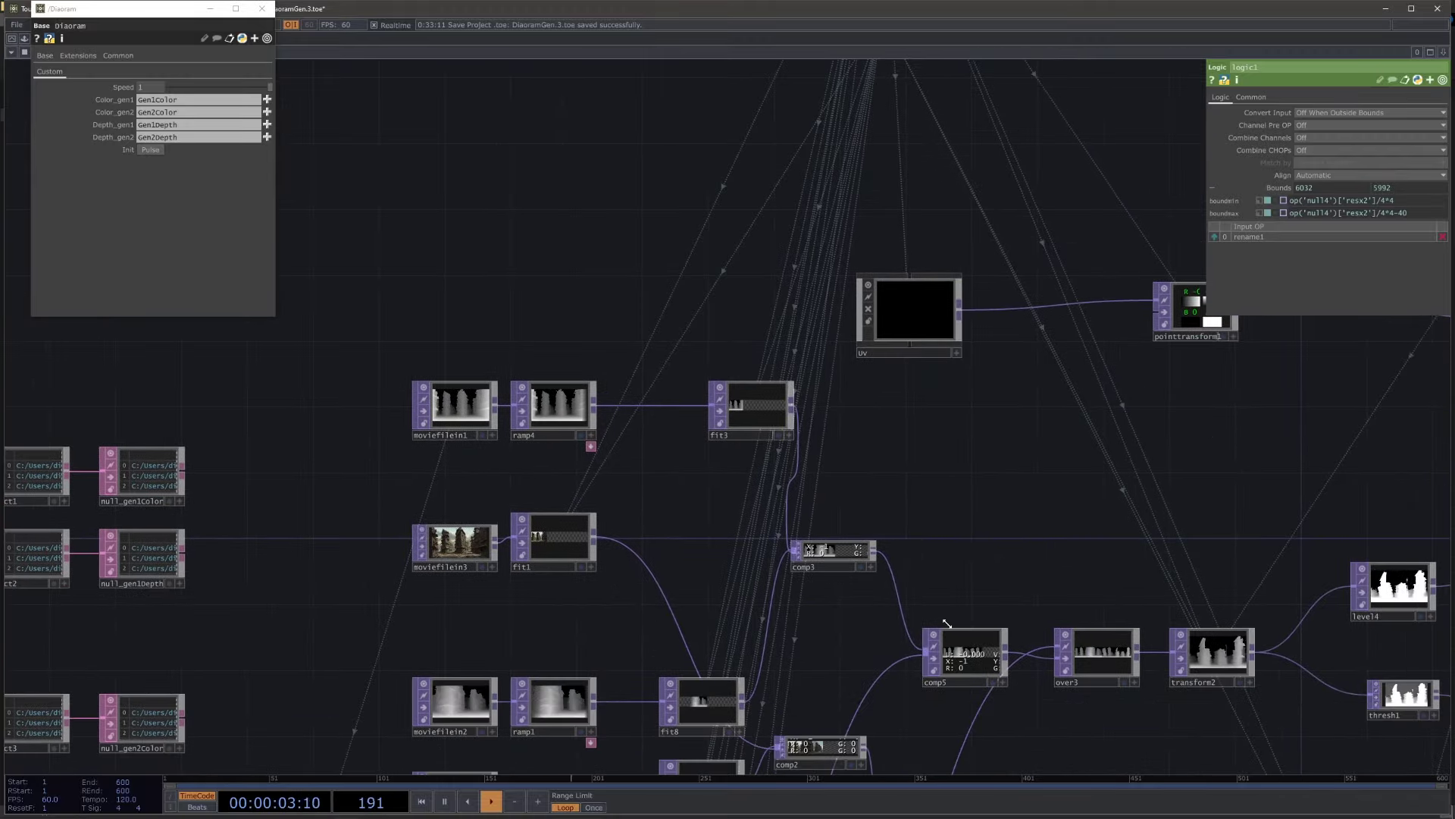
{"action": "scroll", "coordinate": [980, 581], "scroll_direction": "down", "scroll_amount": 6}
{"action": "scroll", "coordinate": [774, 349], "scroll_direction": "up", "scroll_amount": 8}
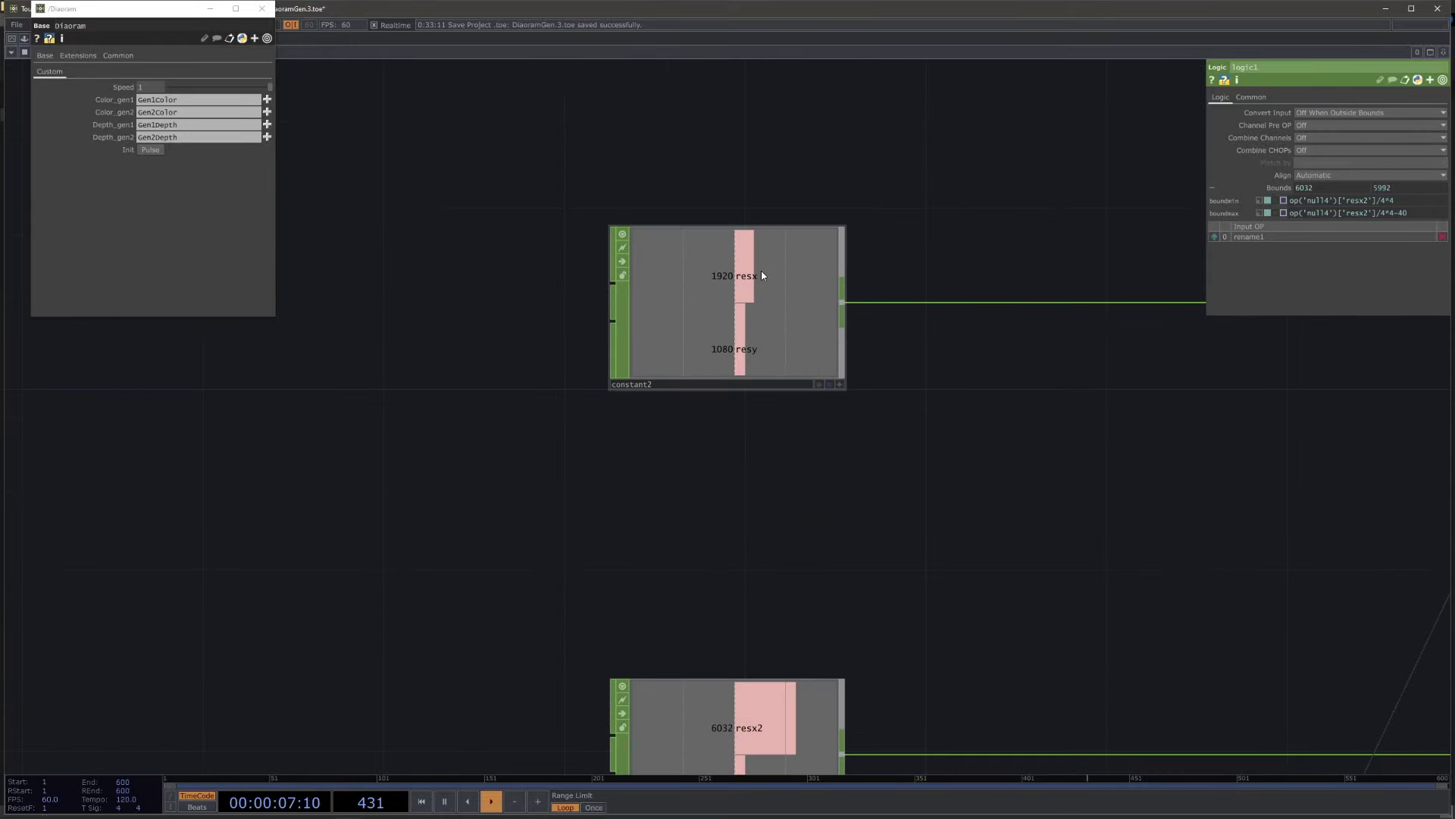
{"action": "scroll", "coordinate": [971, 422], "scroll_direction": "down", "scroll_amount": 8}
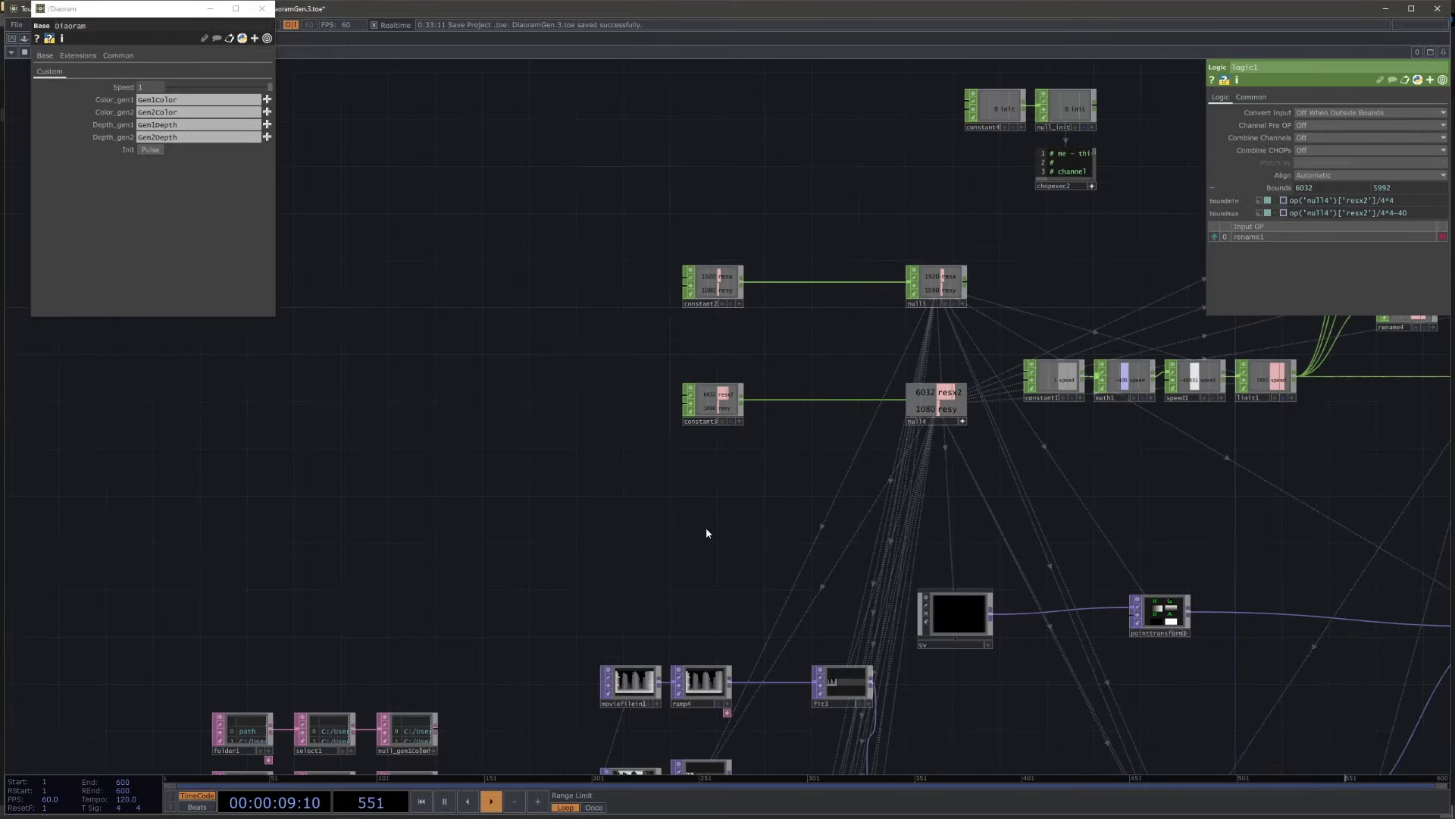
{"action": "scroll", "coordinate": [769, 336], "scroll_direction": "up", "scroll_amount": 2}
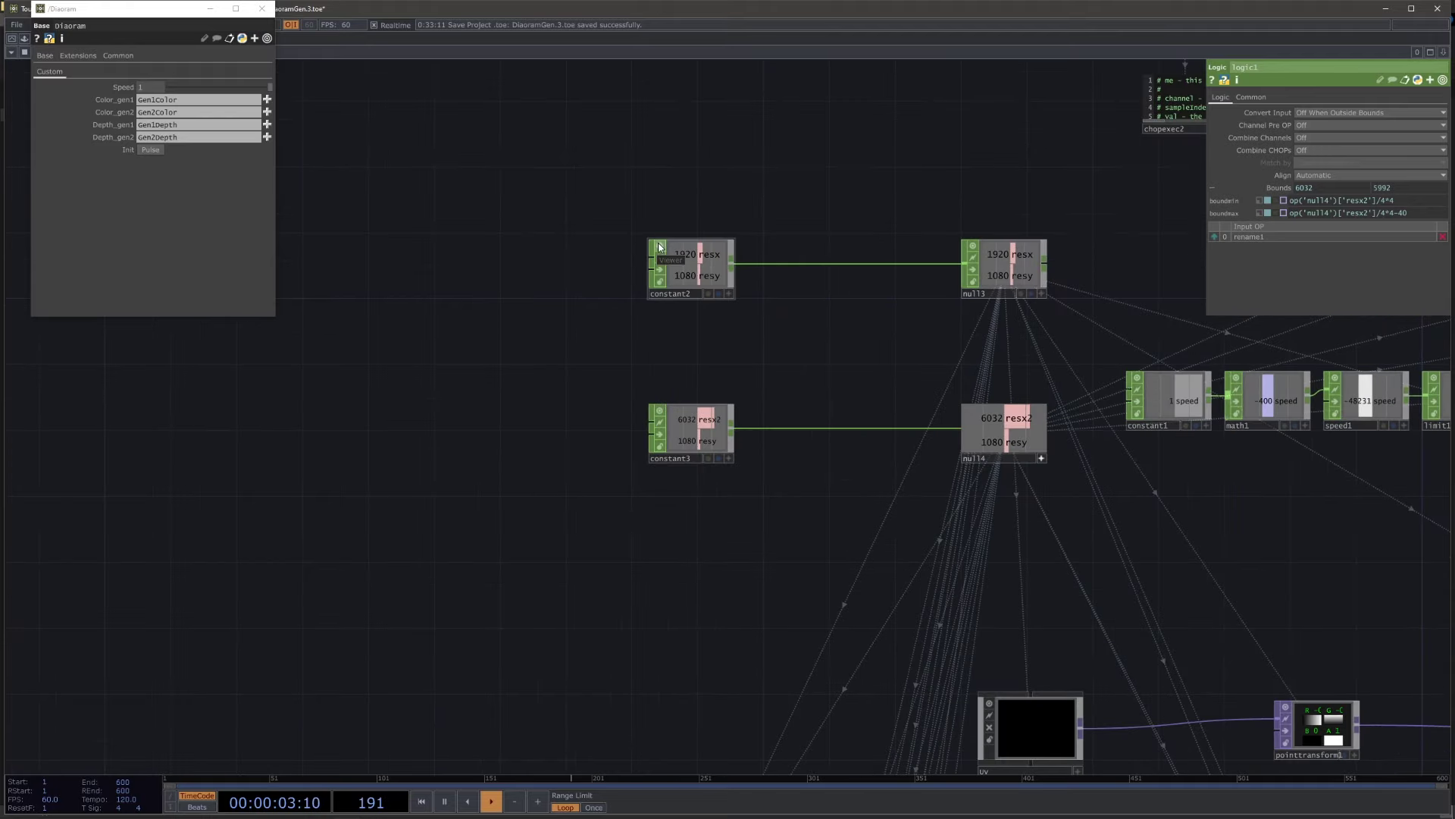
{"action": "scroll", "coordinate": [678, 253], "scroll_direction": "up", "scroll_amount": 4}
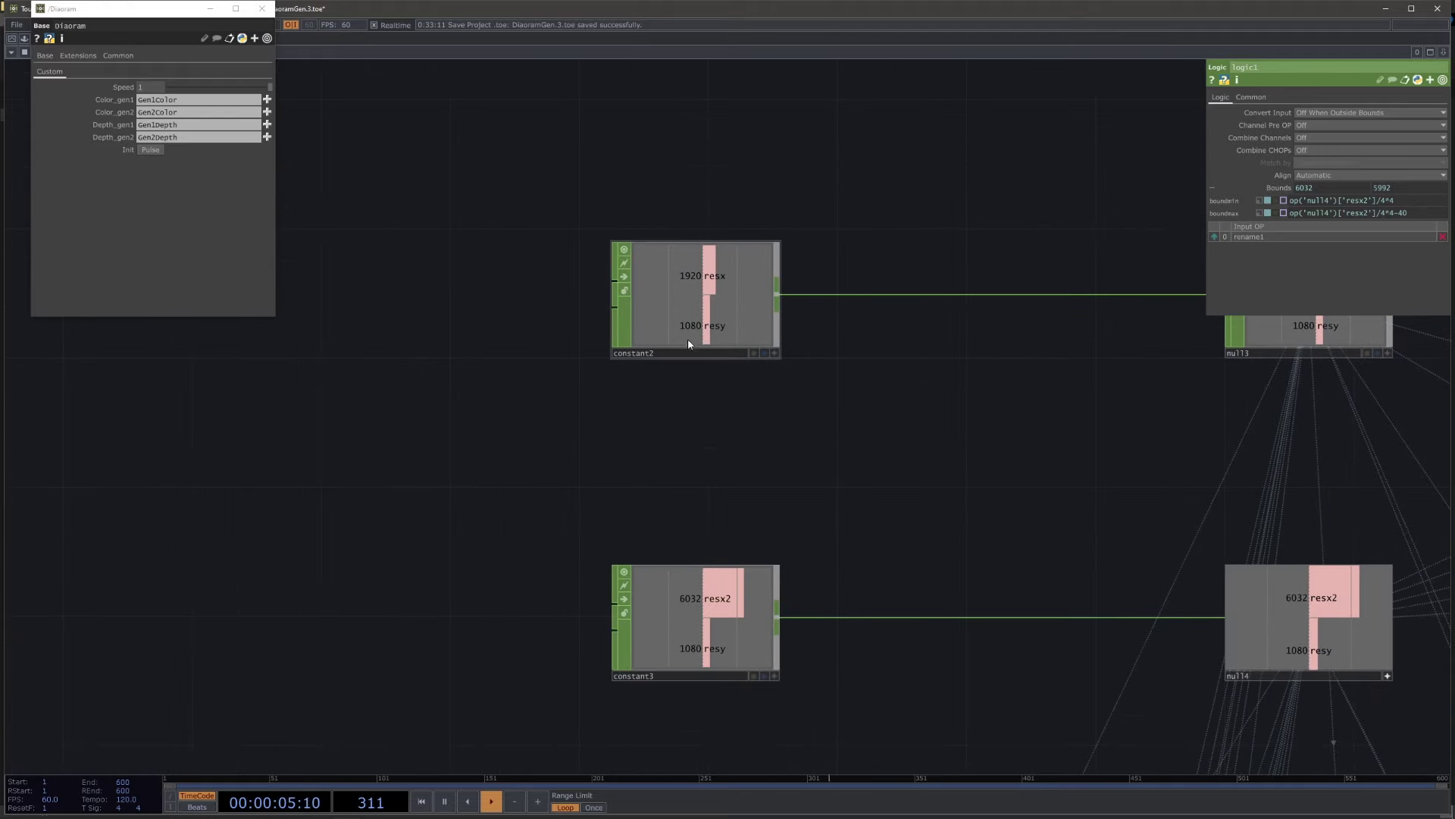
{"action": "scroll", "coordinate": [903, 334], "scroll_direction": "down", "scroll_amount": 8}
{"action": "scroll", "coordinate": [834, 572], "scroll_direction": "up", "scroll_amount": 5}
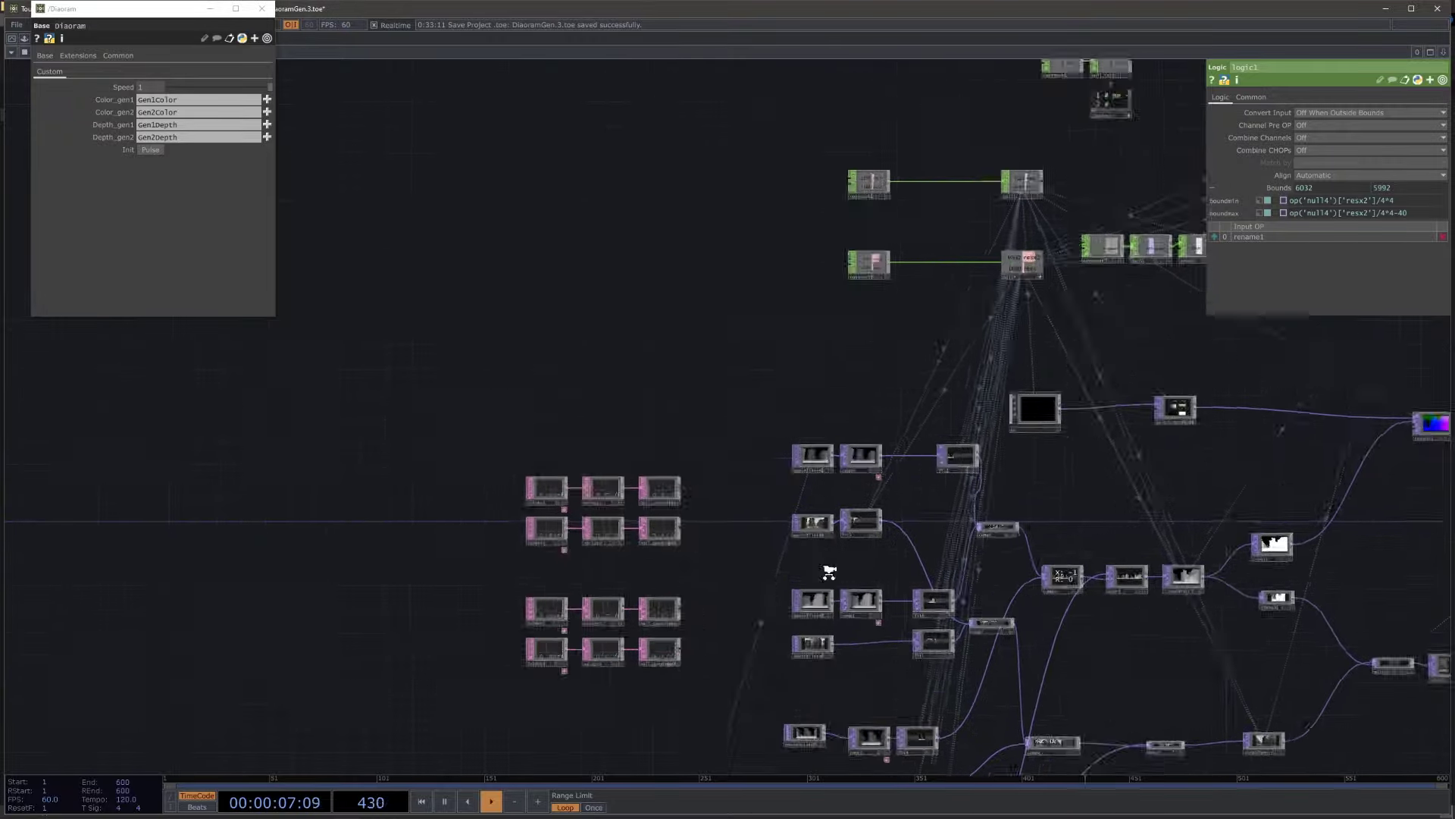
- Trace the depth compositing through comp5 and reorder1 to null_pos, and inspect how moviefilein3 is placed by fit1
{"action": "left_click_drag", "start_coordinate": [915, 536], "coordinate": [650, 370]}
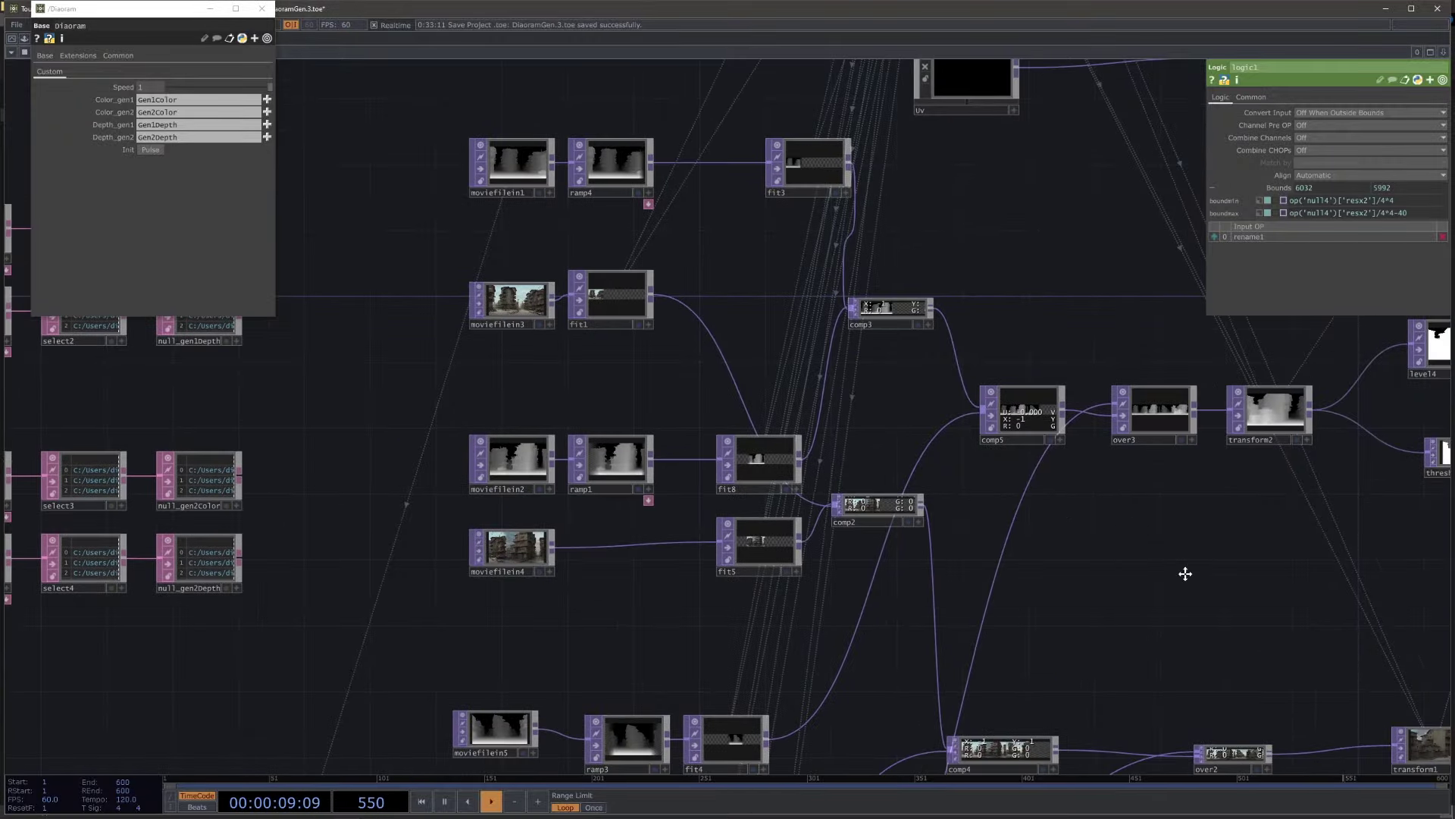
{"action": "left_click_drag", "start_coordinate": [1186, 570], "coordinate": [990, 494]}
{"action": "scroll", "coordinate": [989, 493], "scroll_direction": "down", "scroll_amount": 2}
{"action": "scroll", "coordinate": [989, 494], "scroll_direction": "down", "scroll_amount": 6}
{"action": "left_click_drag", "start_coordinate": [1267, 583], "coordinate": [998, 565]}
{"action": "left_click_drag", "start_coordinate": [1160, 447], "coordinate": [987, 550]}
{"action": "scroll", "coordinate": [1068, 459], "scroll_direction": "up", "scroll_amount": 5}
{"action": "left_click_drag", "start_coordinate": [646, 553], "coordinate": [1208, 464]}
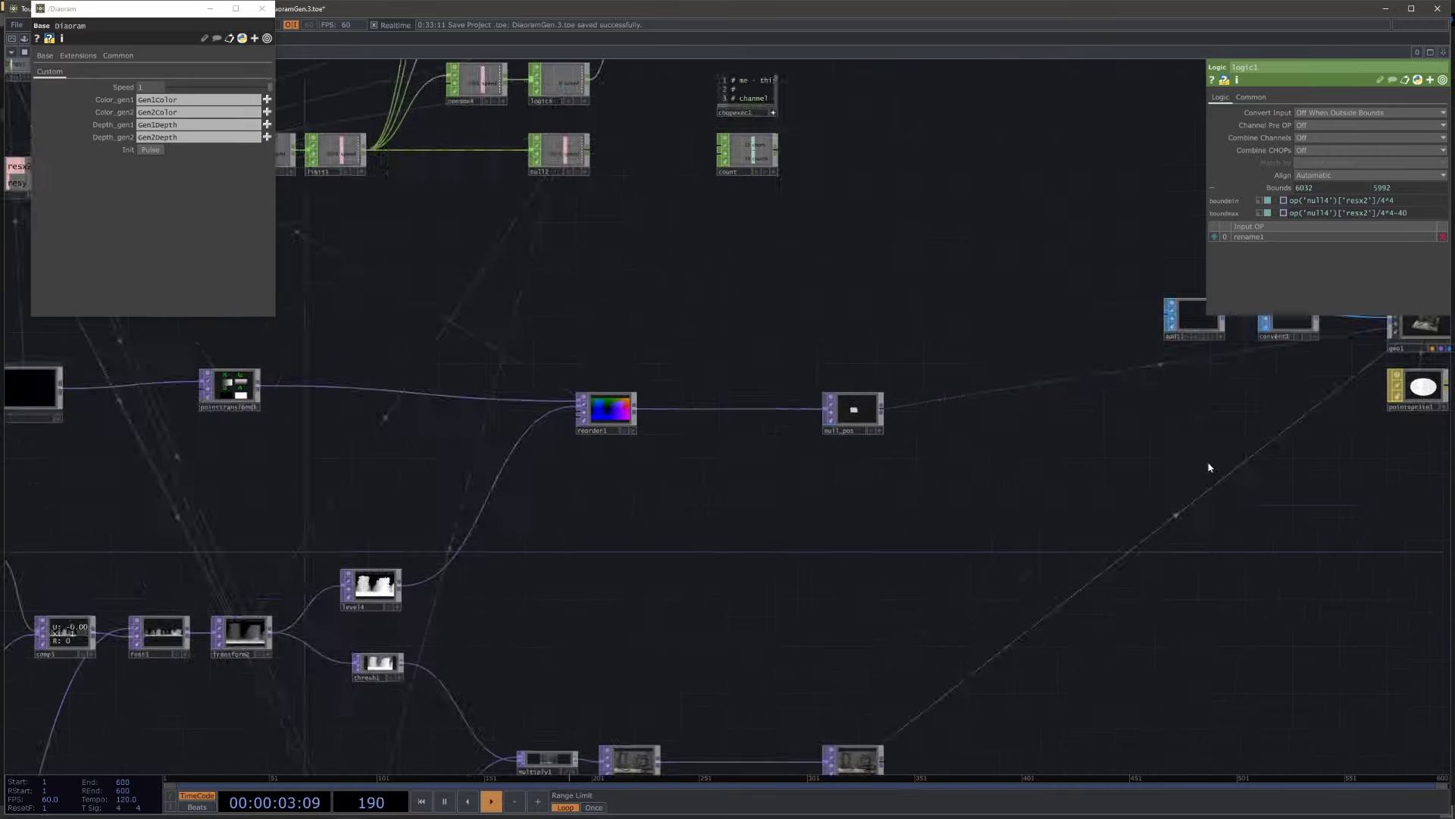
{"action": "left_click_drag", "start_coordinate": [252, 515], "coordinate": [1082, 429]}
{"action": "scroll", "coordinate": [532, 470], "scroll_direction": "up", "scroll_amount": 7}
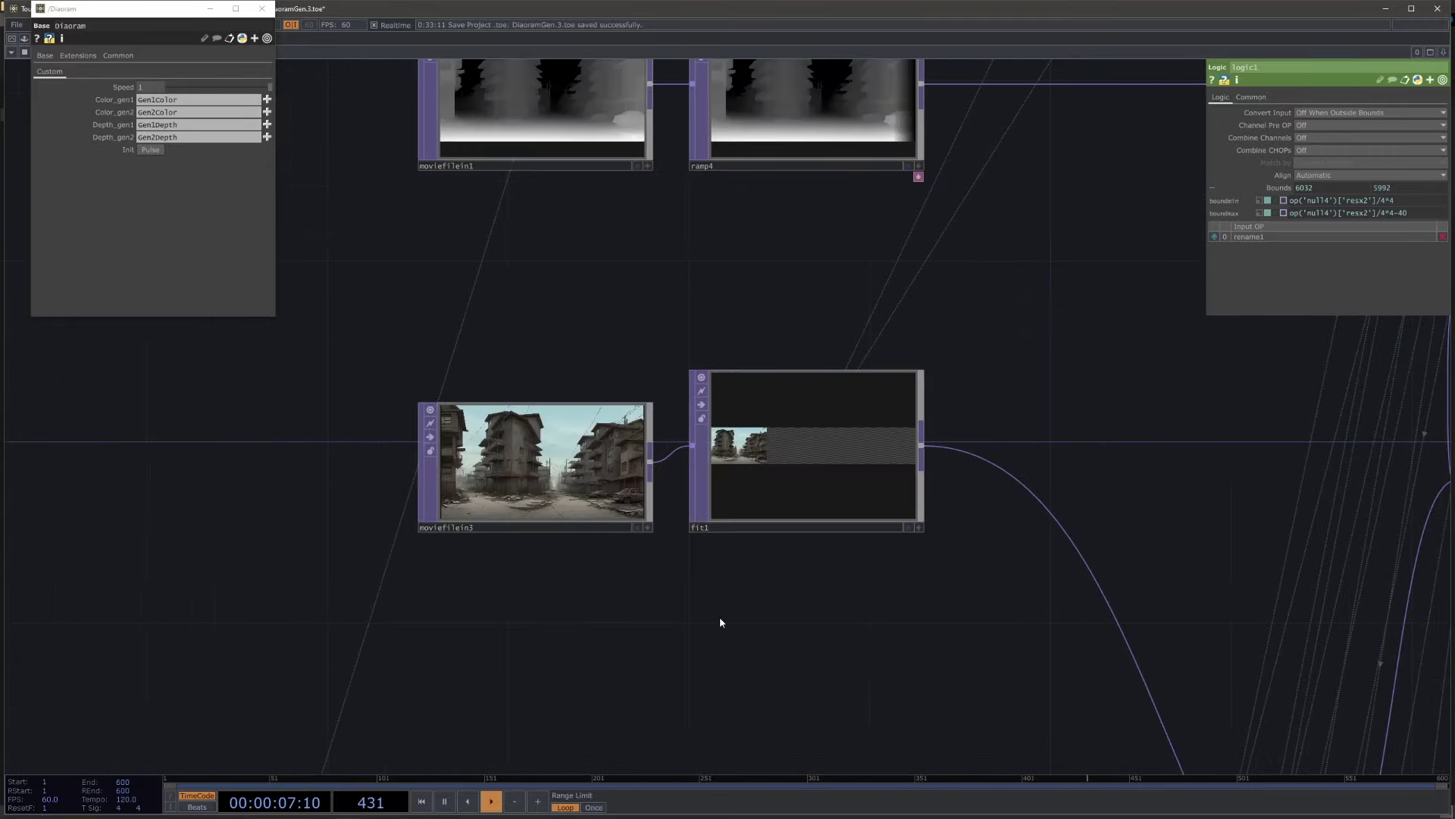
{"action": "scroll", "coordinate": [866, 543], "scroll_direction": "down", "scroll_amount": 5}
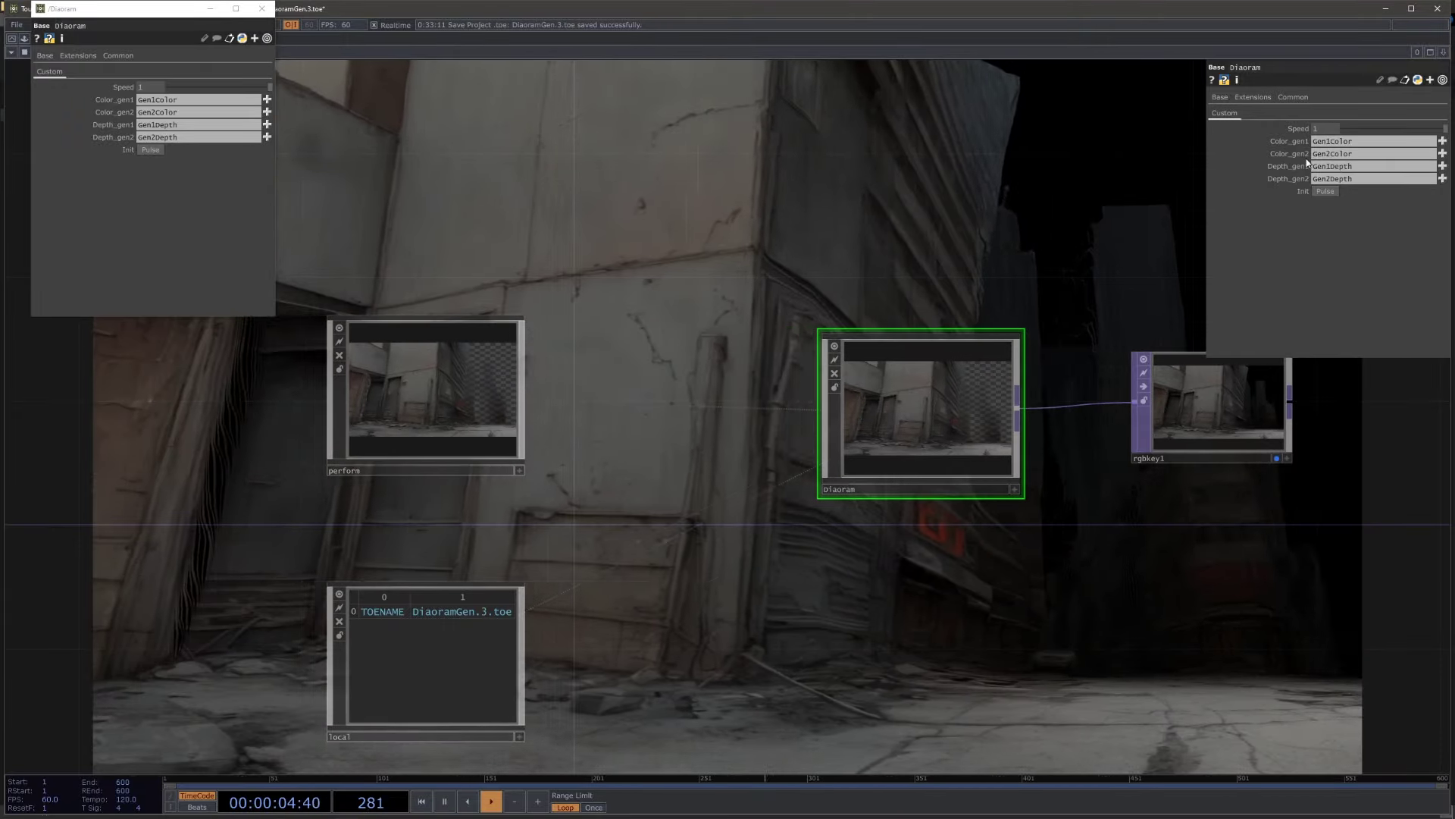
- Set the Diaoram component's Speed to 0 and pulse Init to restart the image sequence
{"action": "left_click_drag", "start_coordinate": [1362, 129], "coordinate": [1348, 128]}
{"action": "left_click_drag", "start_coordinate": [1031, 163], "coordinate": [925, 142]}
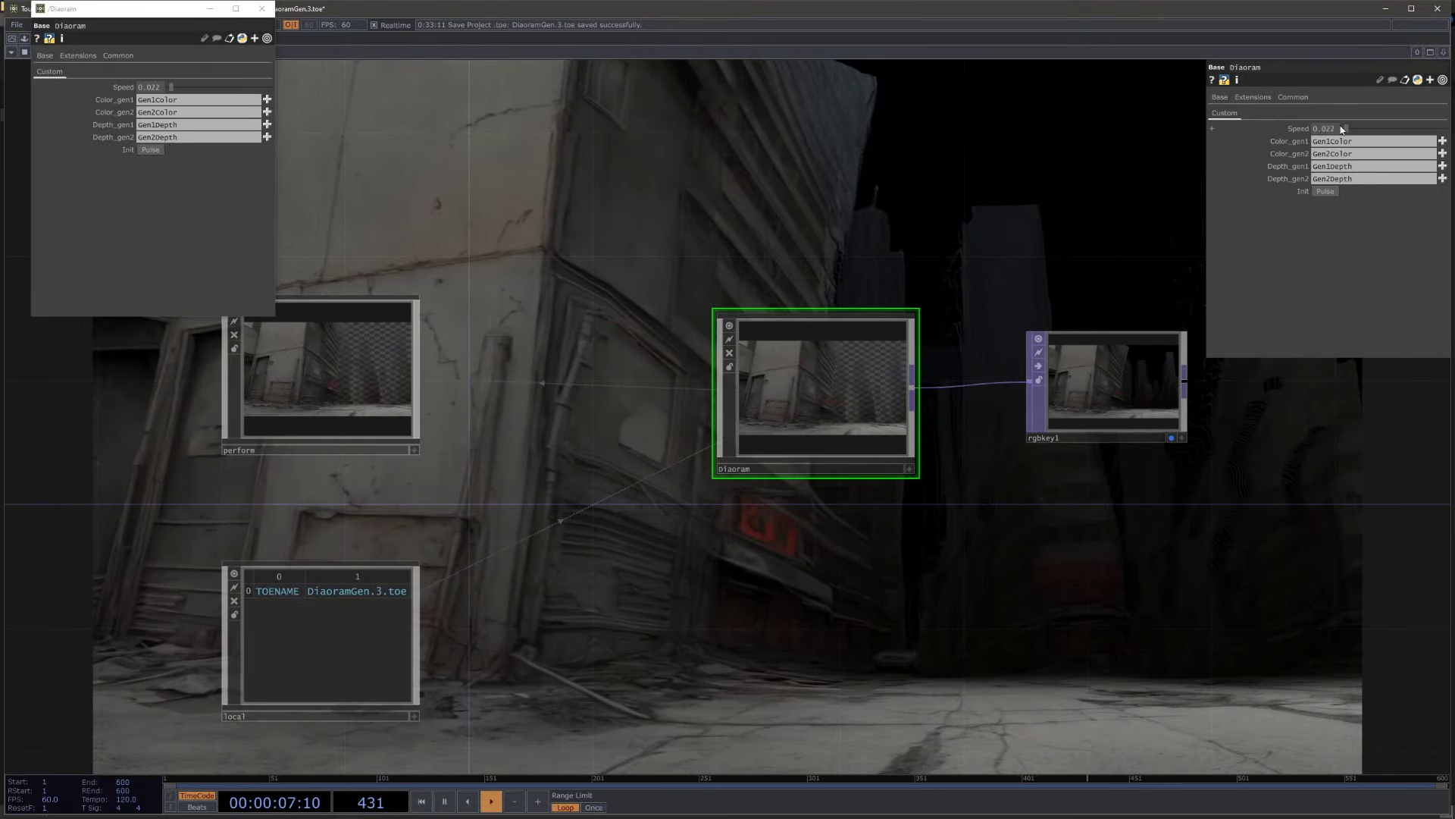
{"action": "left_click_drag", "start_coordinate": [1345, 129], "coordinate": [1328, 127]}
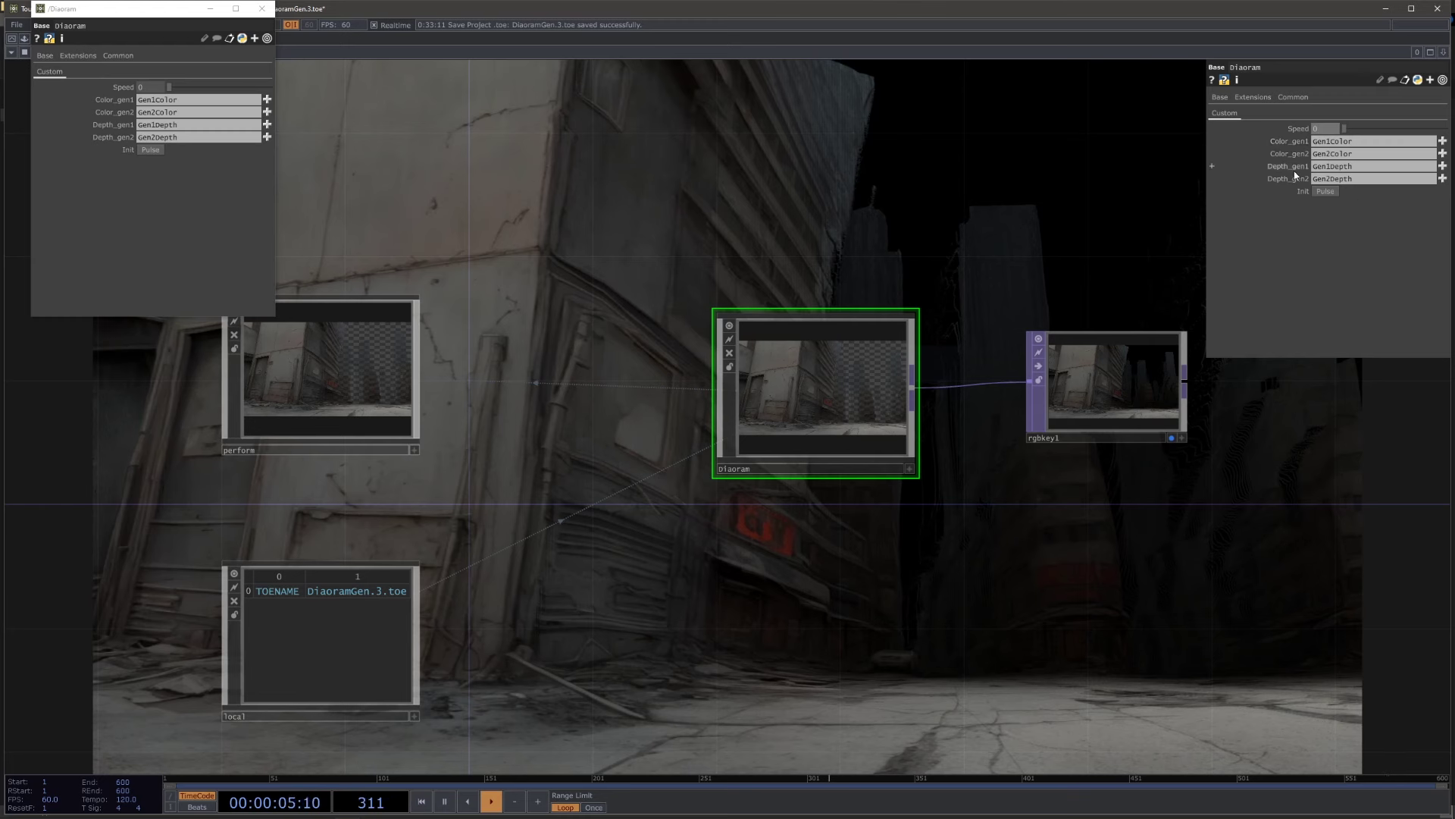
{"action": "left_click_drag", "start_coordinate": [1296, 412], "coordinate": [1076, 345]}
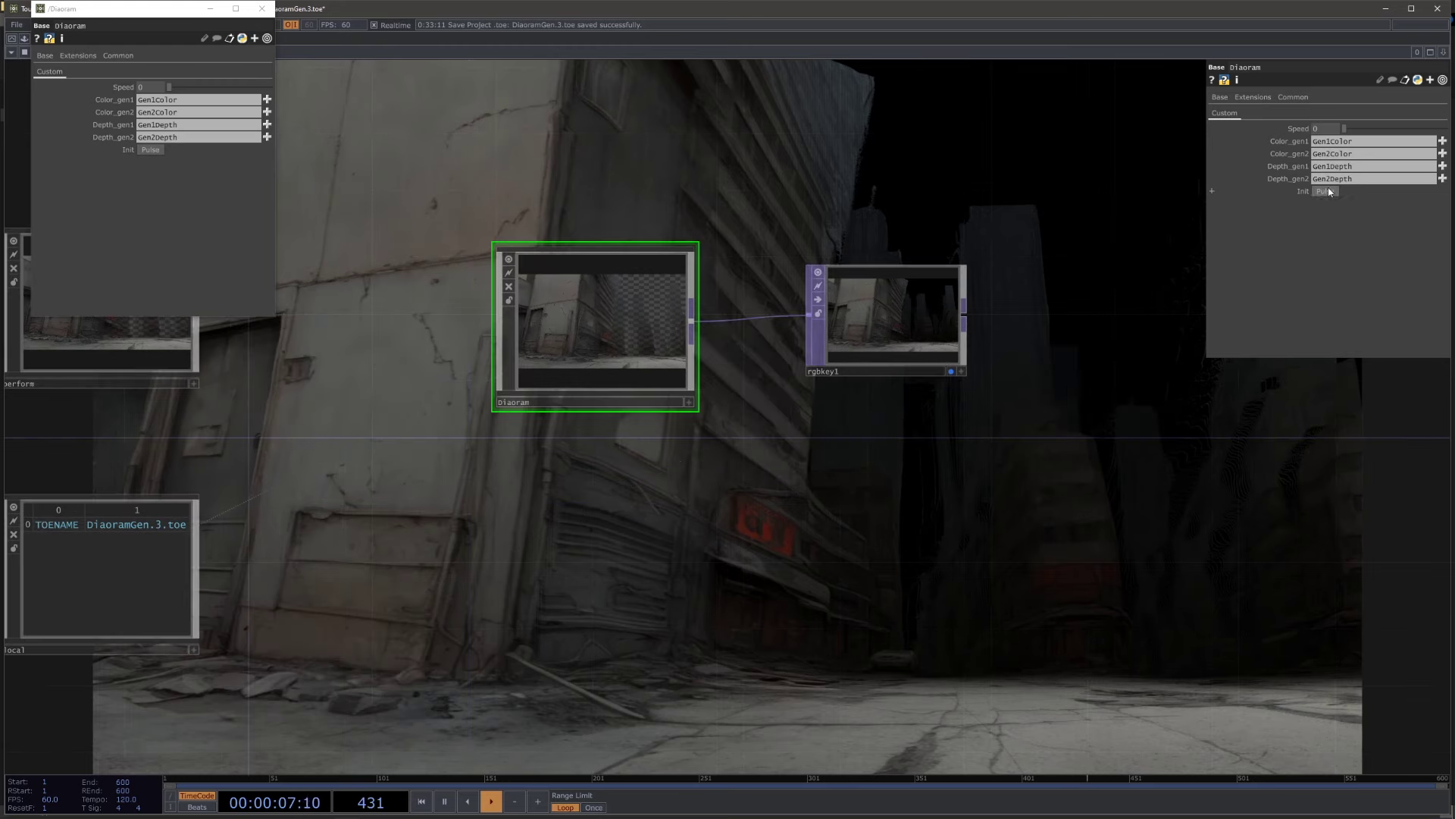
{"action": "left_click", "coordinate": [1327, 189]}
{"action": "left_click_drag", "start_coordinate": [1094, 524], "coordinate": [864, 408]}
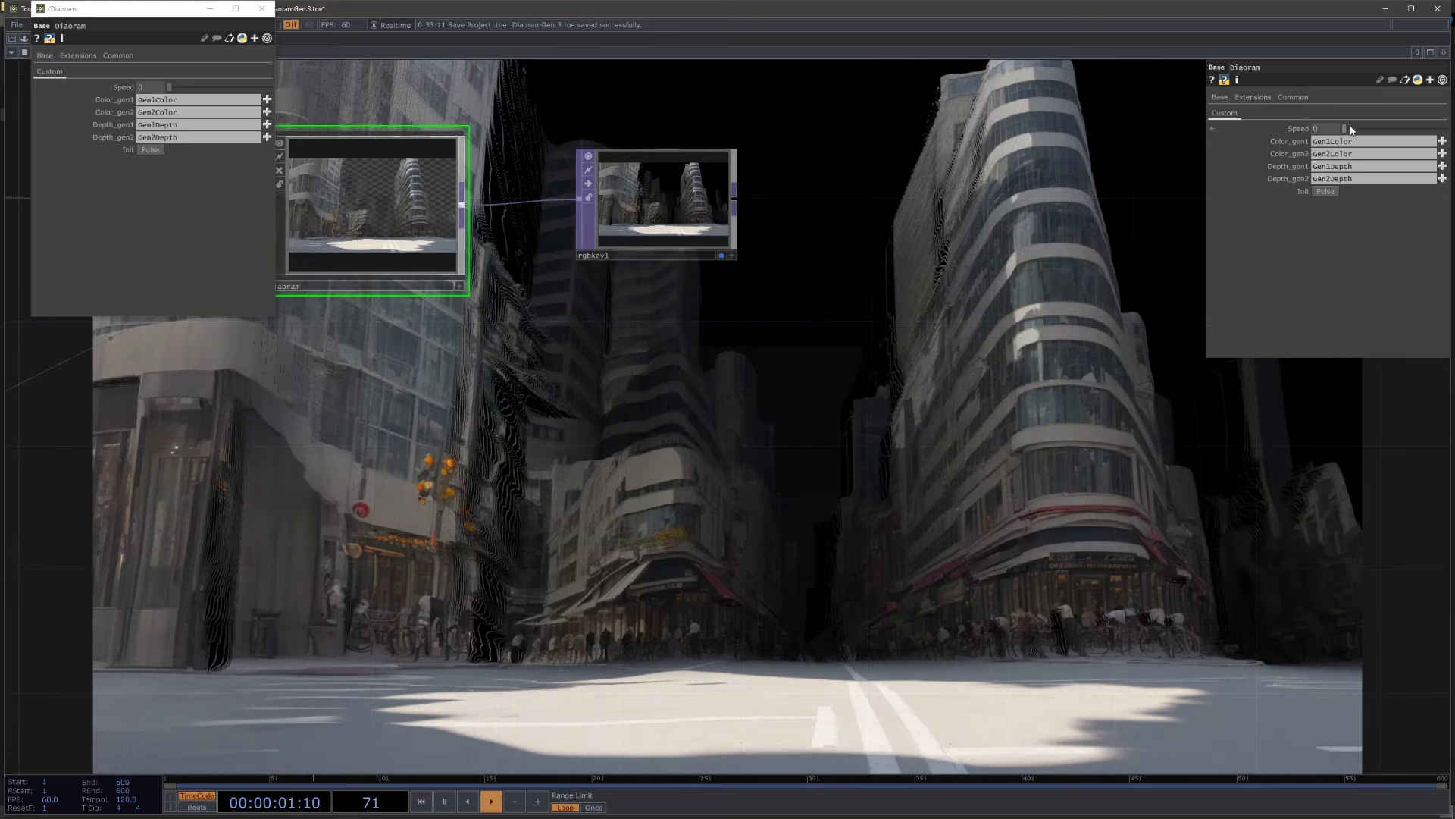
- Set the Diaoram component's Speed to 0.413, watch the scene scroll, and pause the timeline
{"action": "left_click_drag", "start_coordinate": [1351, 130], "coordinate": [1397, 134]}
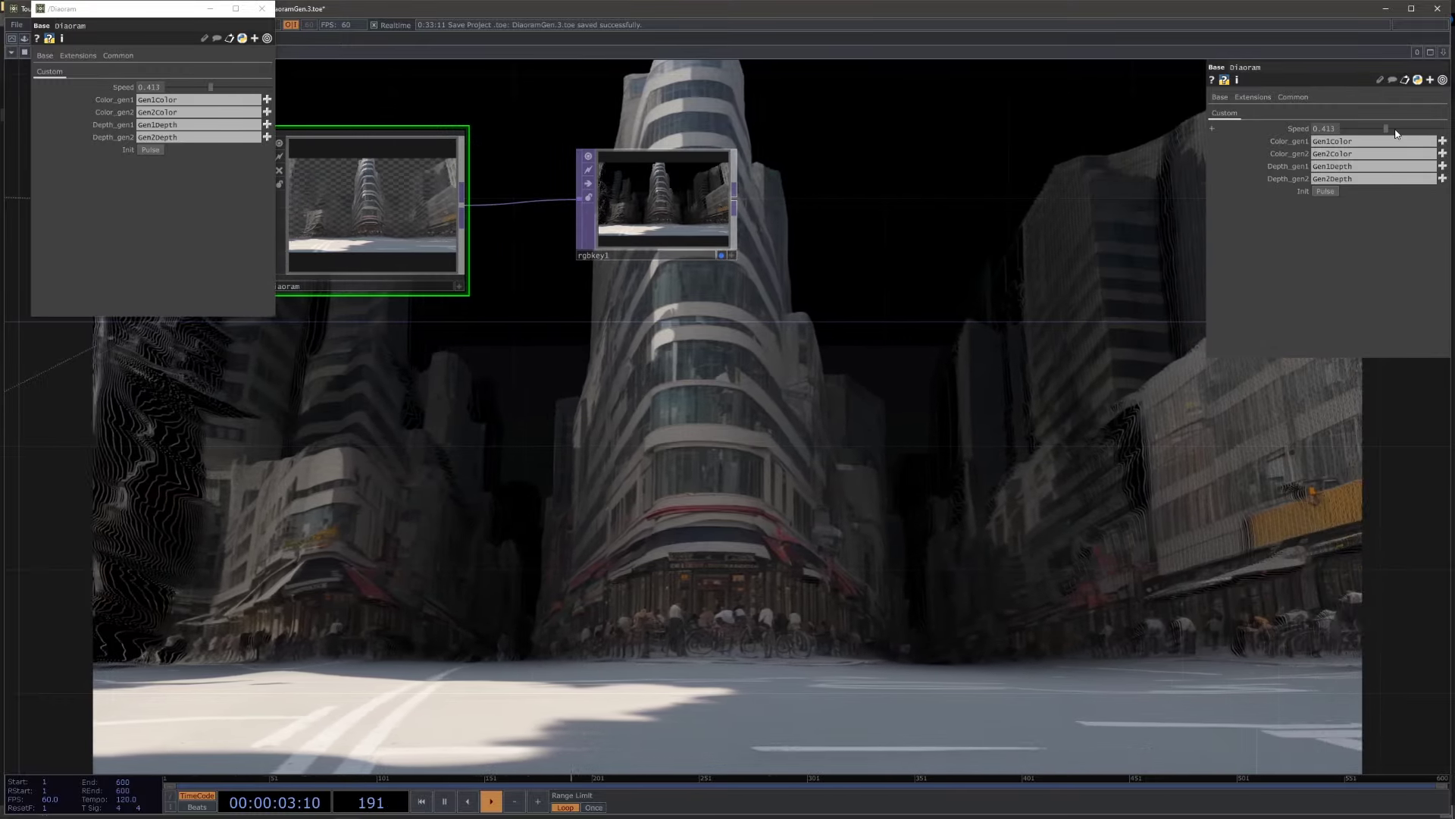
{"action": "left_click_drag", "start_coordinate": [947, 278], "coordinate": [1025, 422]}
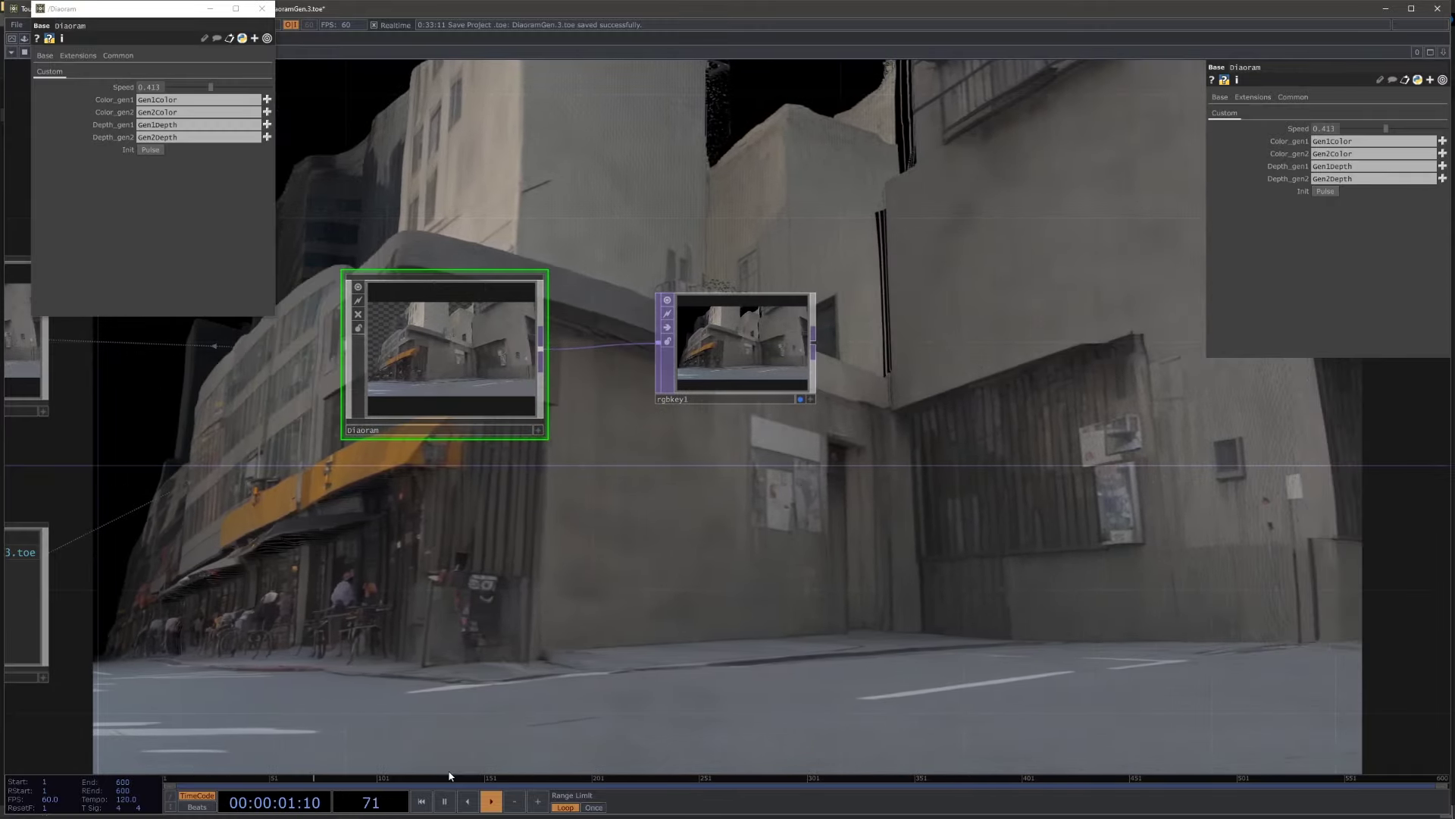
{"action": "left_click", "coordinate": [444, 801]}
{"action": "left_click_drag", "start_coordinate": [643, 607], "coordinate": [766, 381]}
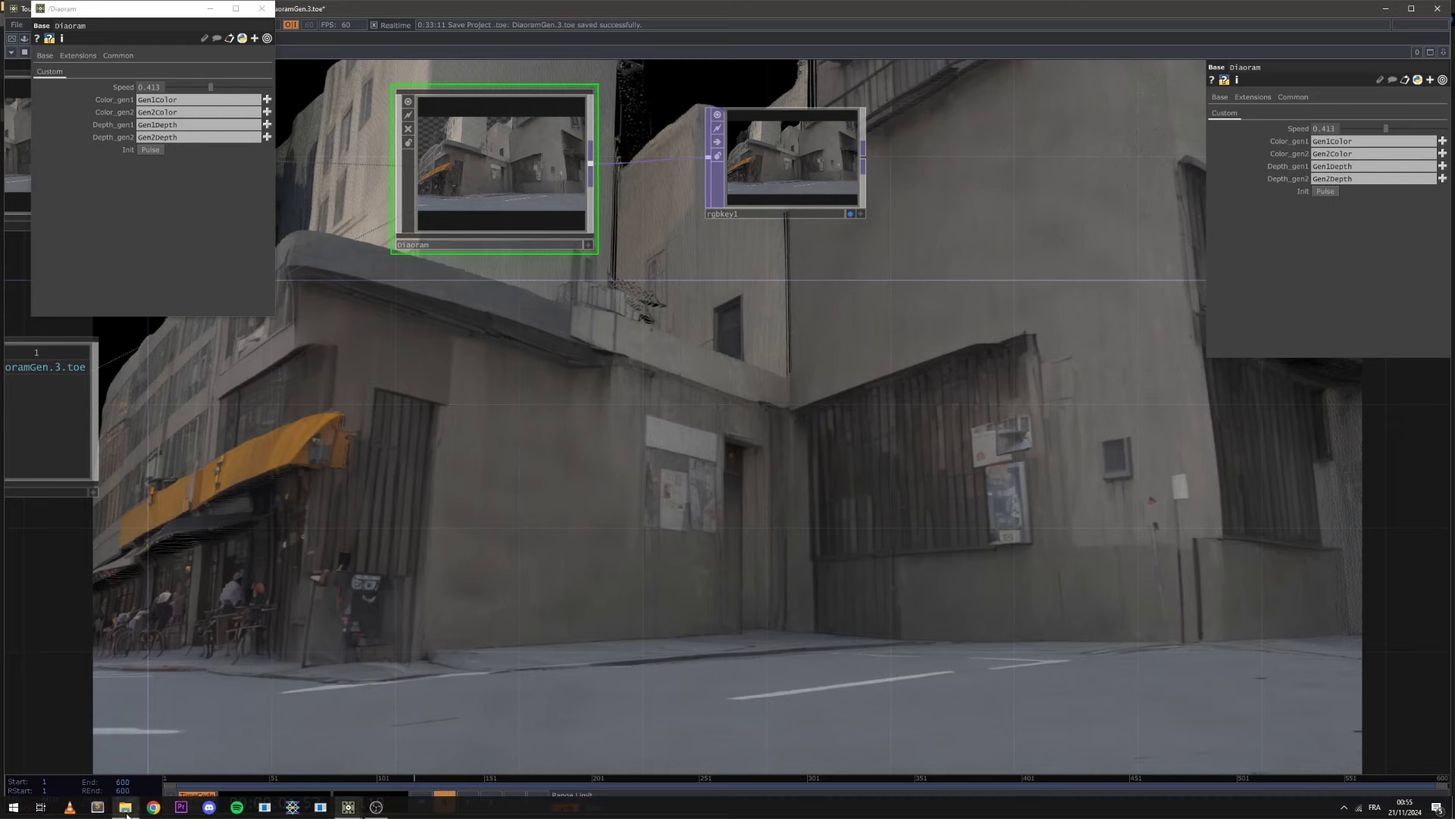
- Switch to File Explorer and open the first image in the DiaoramaProject's Gen1Color folder
{"action": "left_click", "coordinate": [125, 806]}
{"action": "left_click", "coordinate": [243, 91]}
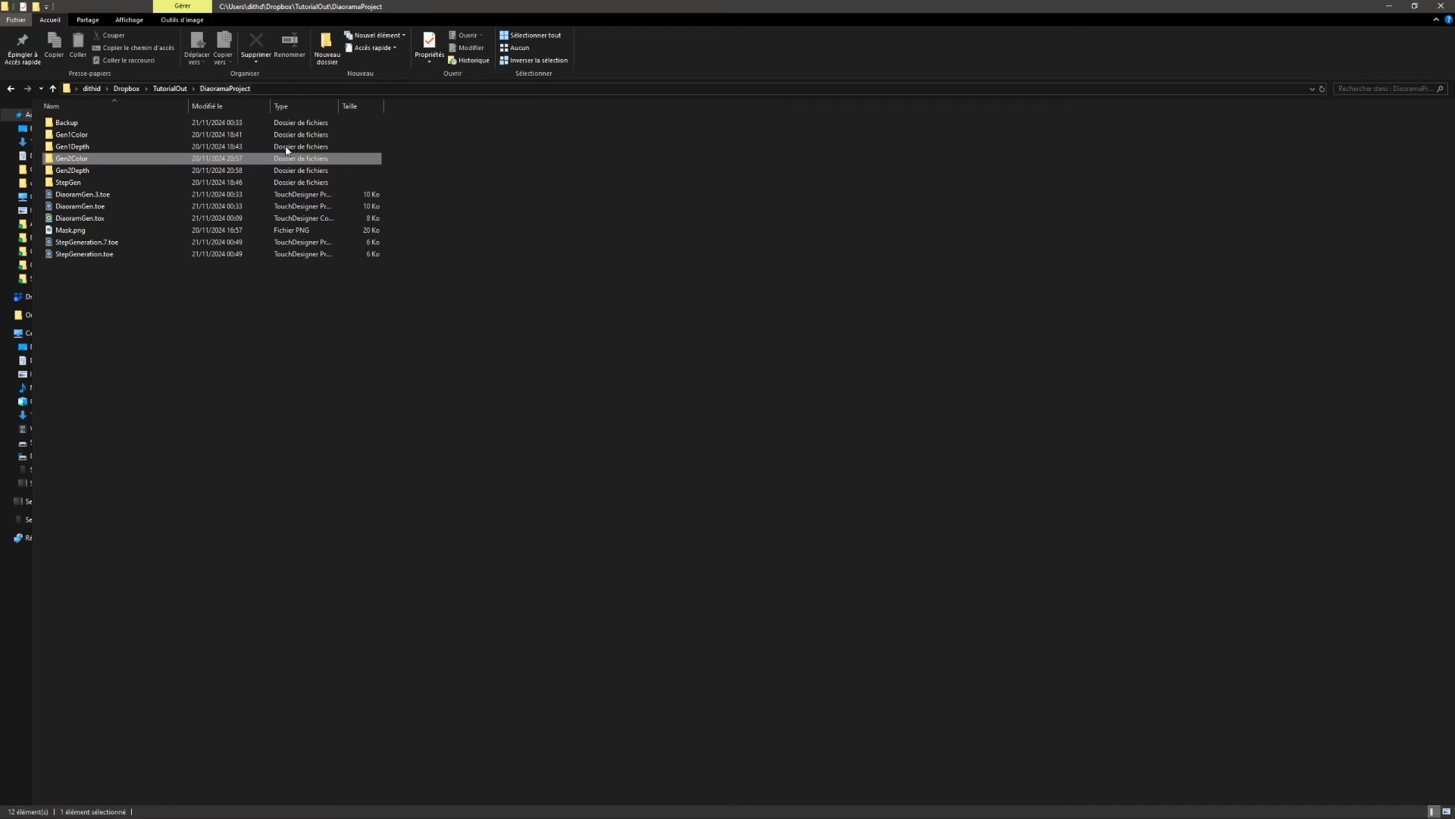
{"action": "double_click", "coordinate": [93, 133]}
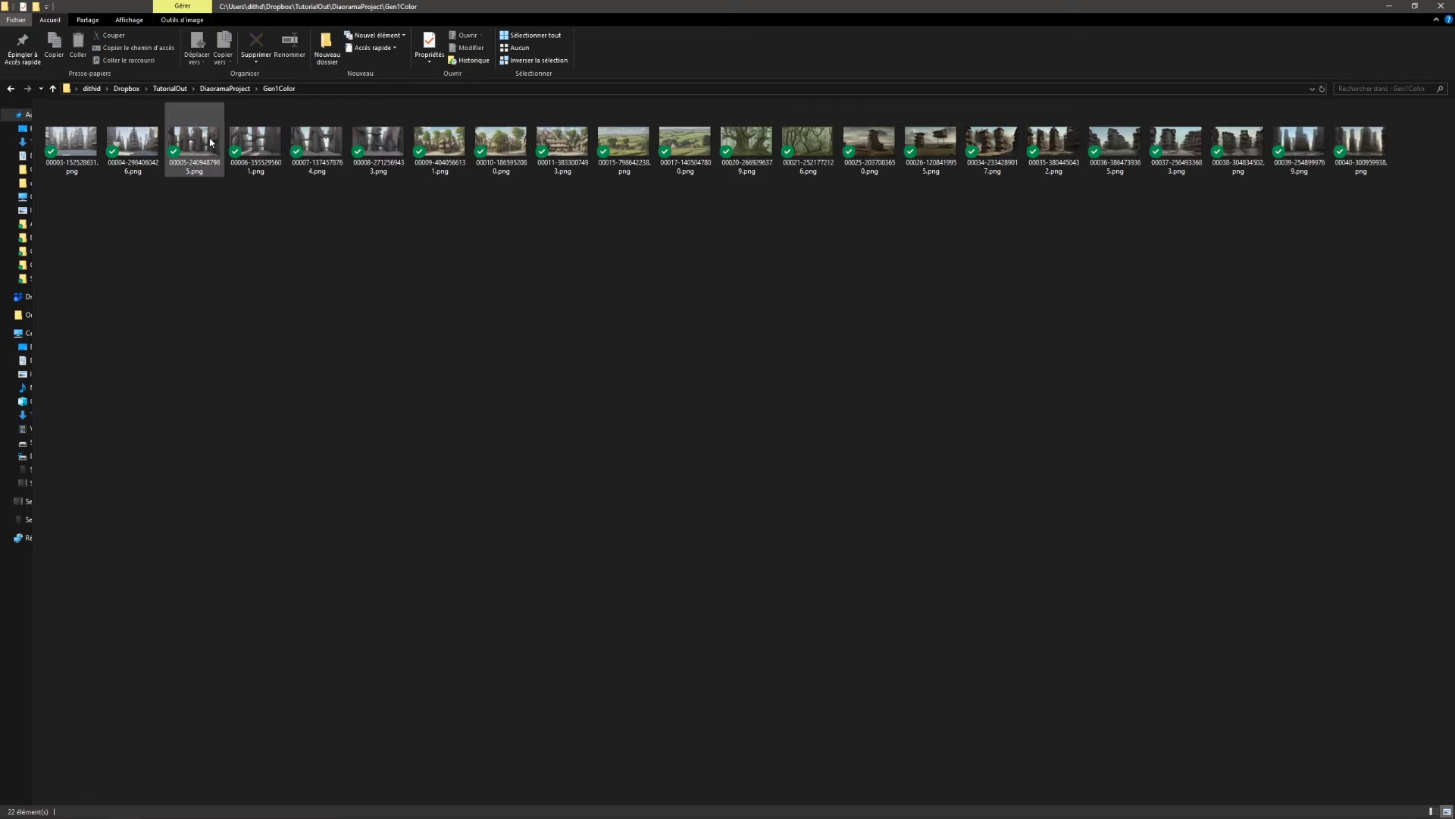
{"action": "left_click", "coordinate": [70, 145]}
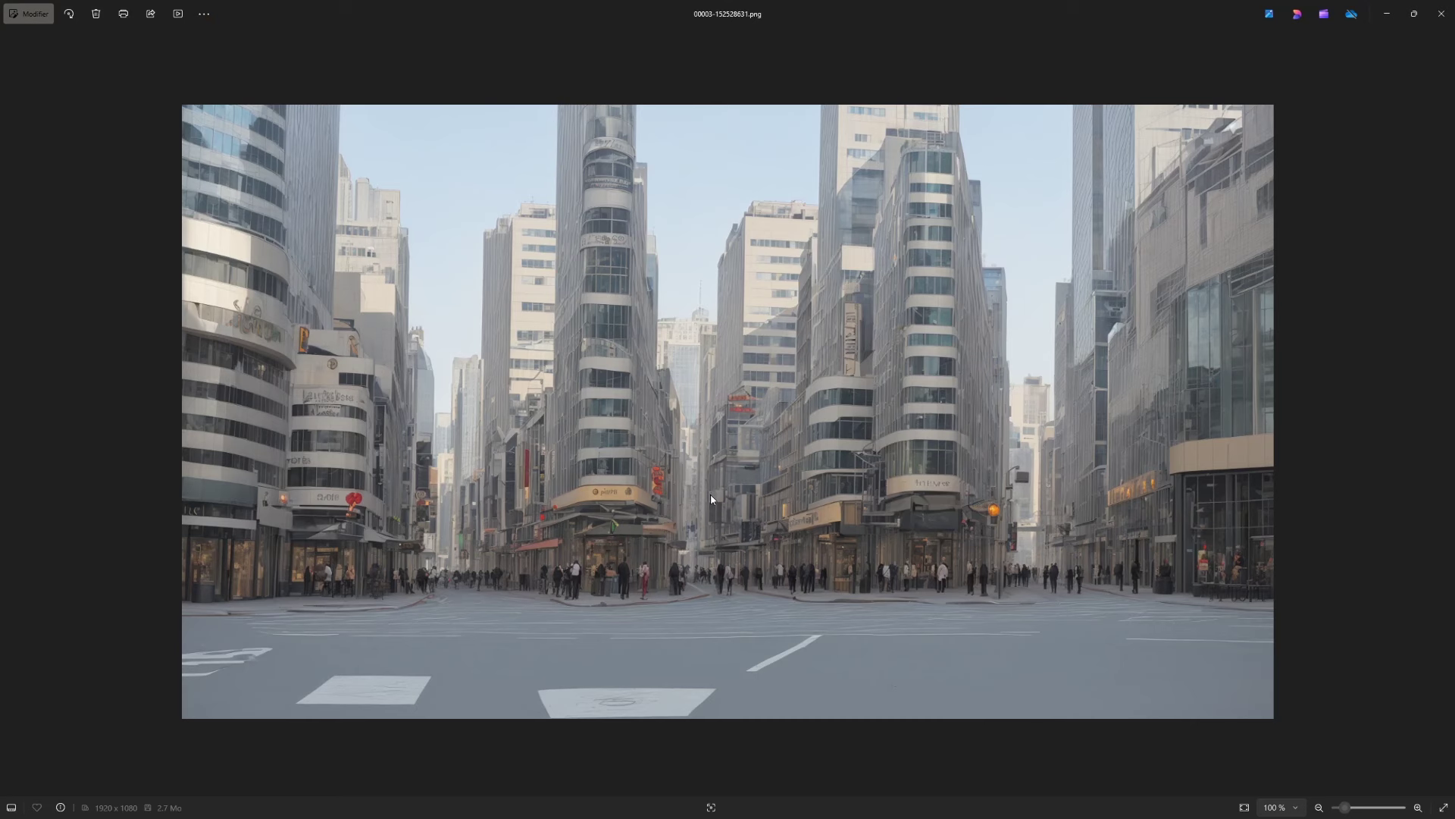
- Compare the first few generated city and alley images, going forward and back to 00004
{"action": "key", "text": "Right"}
{"action": "key", "text": "Right"}
{"action": "key", "text": "Right"}
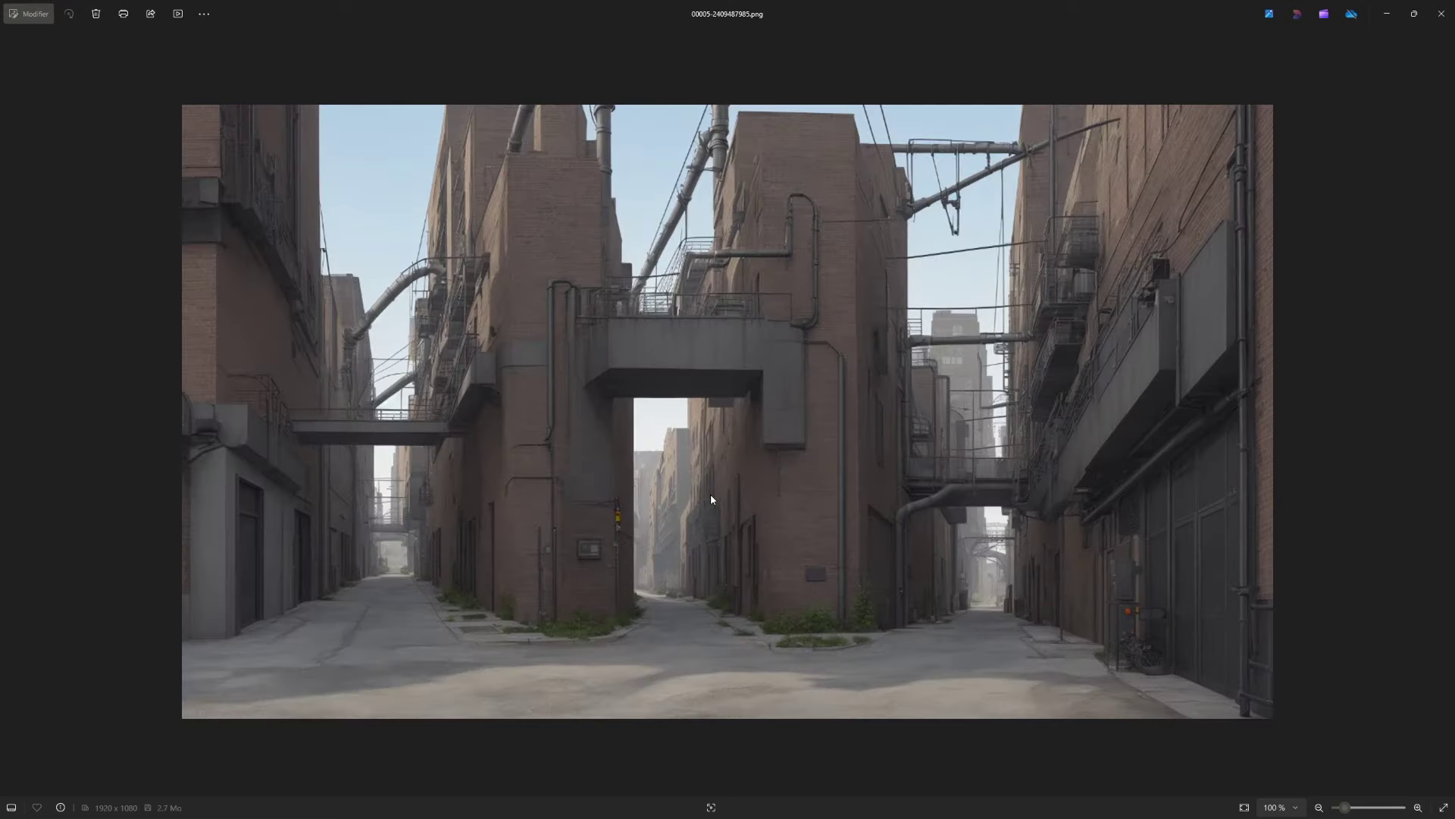
{"action": "key", "text": "Right"}
{"action": "key", "text": "Right"}
{"action": "key", "text": "Right"}
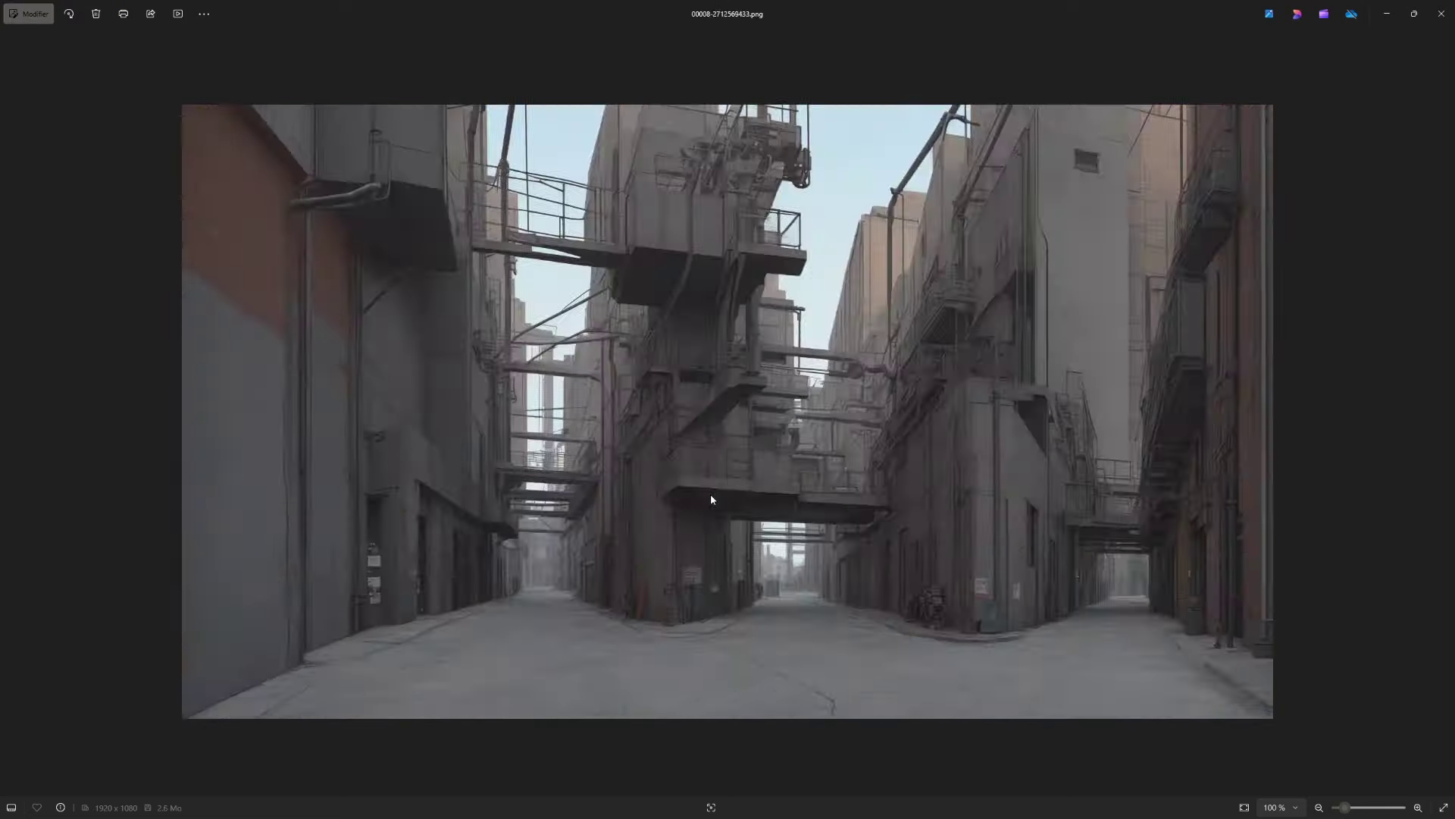
{"action": "key", "text": "Left"}
{"action": "key", "text": "Left"}
{"action": "key", "text": "Left"}
{"action": "key", "text": "Left"}
{"action": "key", "text": "Left"}
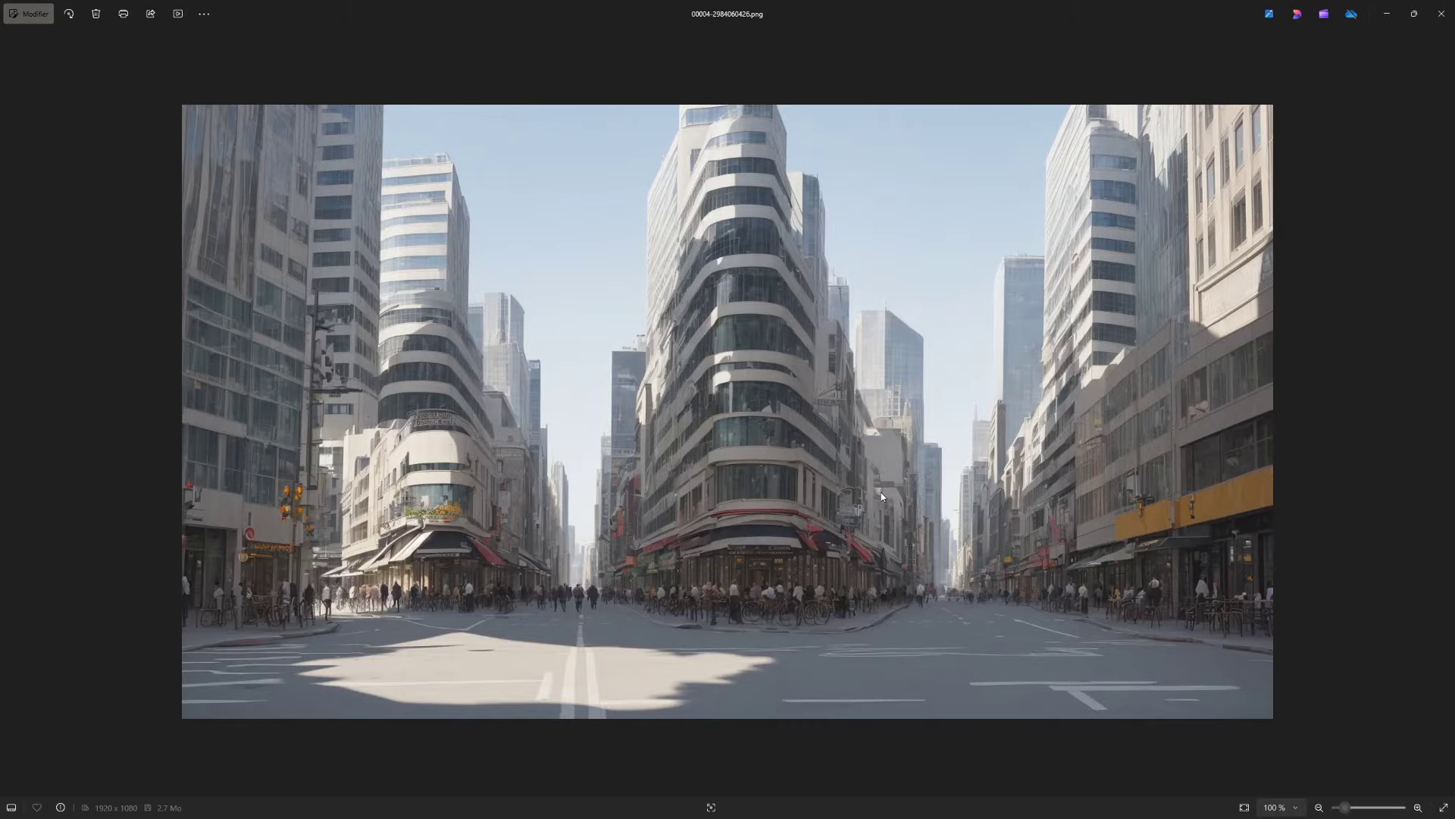
- Browse forward through the rest of the Gen1Color image sequence starting from 00004
{"action": "key", "text": "Right"}
{"action": "key", "text": "Right"}
{"action": "key", "text": "Right"}
{"action": "key", "text": "Right"}
{"action": "key", "text": "Right"}
{"action": "key", "text": "Right"}
{"action": "key", "text": "Right"}
{"action": "key", "text": "Right"}
{"action": "key", "text": "Right"}
{"action": "key", "text": "Right"}
{"action": "key", "text": "Right"}
{"action": "key", "text": "Right"}
{"action": "key", "text": "Right"}
{"action": "key", "text": "Right"}
{"action": "key", "text": "Right"}
{"action": "key", "text": "Right"}
{"action": "key", "text": "Right"}
{"action": "key", "text": "Right"}
{"action": "key", "text": "Right"}
{"action": "key", "text": "Right"}
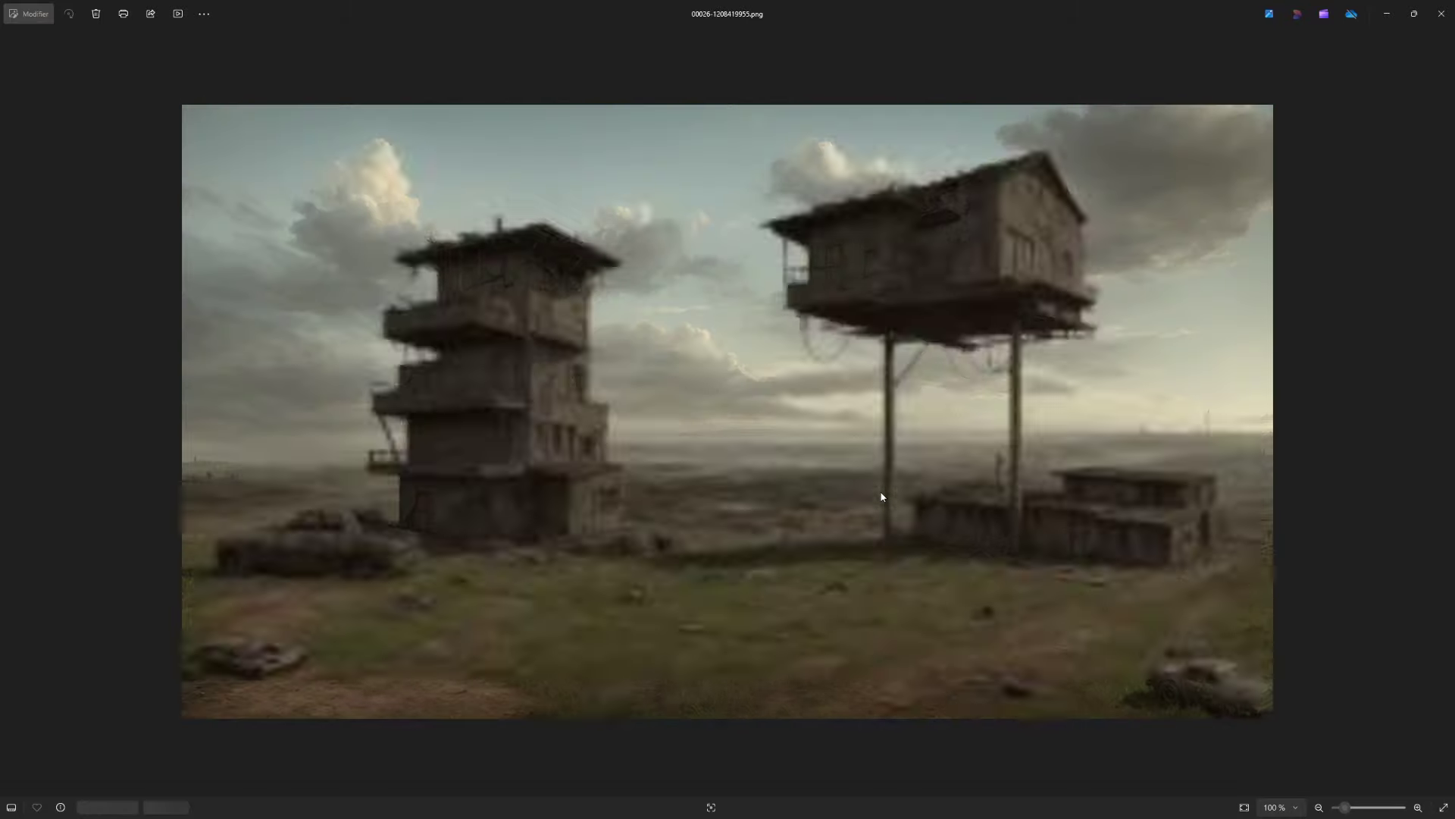
- Browse forward through the Gen1Color images from 00026 to the final image, 00040
{"action": "key", "text": "Right"}
{"action": "key", "text": "Right"}
{"action": "key", "text": "Right"}
{"action": "key", "text": "Right"}
{"action": "key", "text": "Right"}
{"action": "key", "text": "Right"}
{"action": "key", "text": "Right"}
{"action": "key", "text": "Right"}
{"action": "key", "text": "Right"}
{"action": "key", "text": "Right"}
{"action": "key", "text": "Right"}
{"action": "key", "text": "Right"}
{"action": "key", "text": "Right"}
{"action": "key", "text": "Right"}
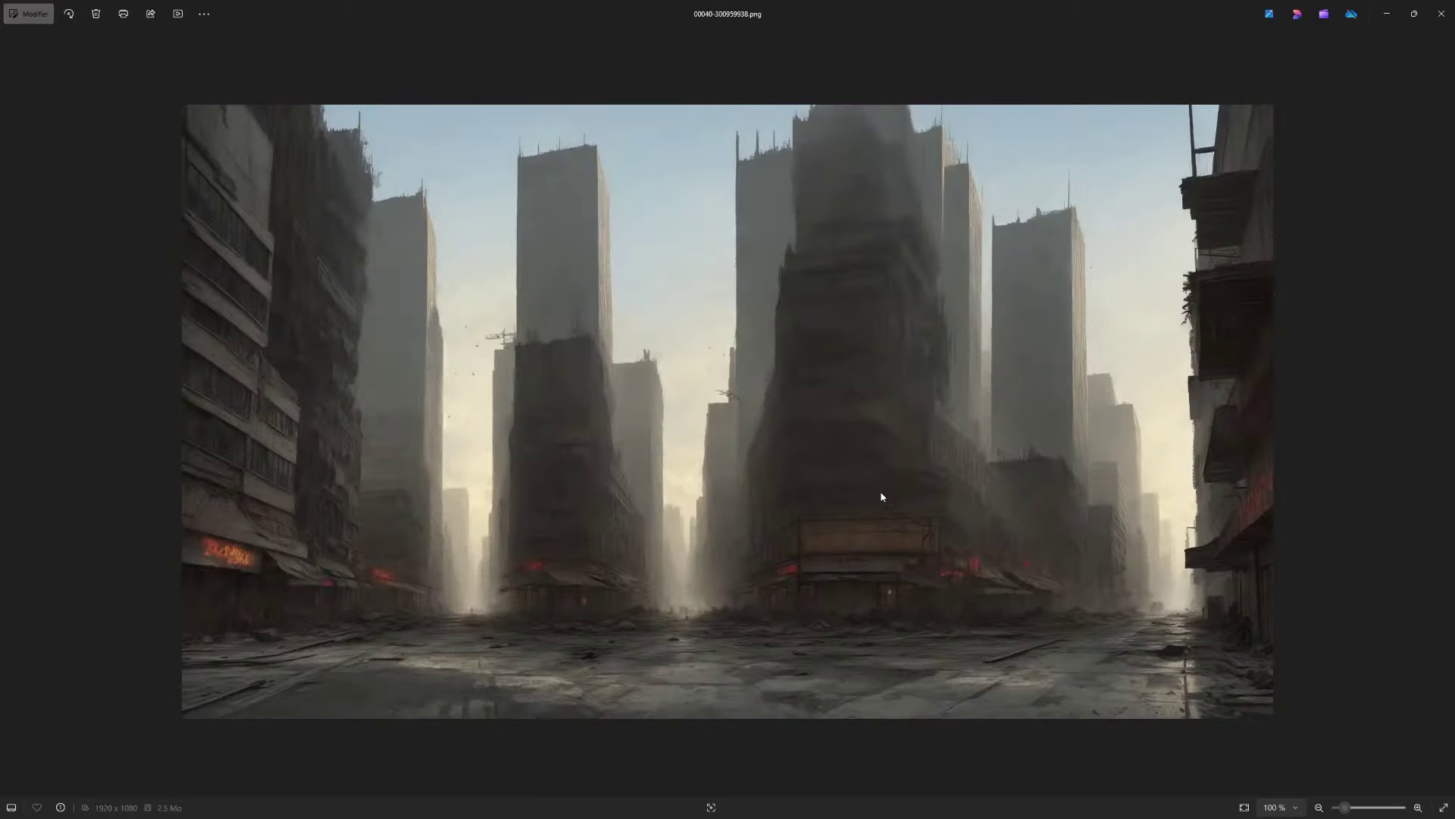
- Browse back through the whole Gen1Color sequence to the first image, 00003
{"action": "key", "text": "Left"}
{"action": "key", "text": "Left"}
{"action": "key", "text": "Left"}
{"action": "key", "text": "Left"}
{"action": "key", "text": "Left"}
{"action": "key", "text": "Left"}
{"action": "key", "text": "Left"}
{"action": "key", "text": "Left"}
{"action": "key", "text": "Left"}
{"action": "key", "text": "Left"}
{"action": "key", "text": "Left"}
{"action": "key", "text": "Left"}
{"action": "key", "text": "Left"}
{"action": "key", "text": "Left"}
{"action": "key", "text": "Left"}
{"action": "key", "text": "Left"}
{"action": "key", "text": "Left"}
{"action": "key", "text": "Left"}
{"action": "key", "text": "Left"}
{"action": "key", "text": "Left"}
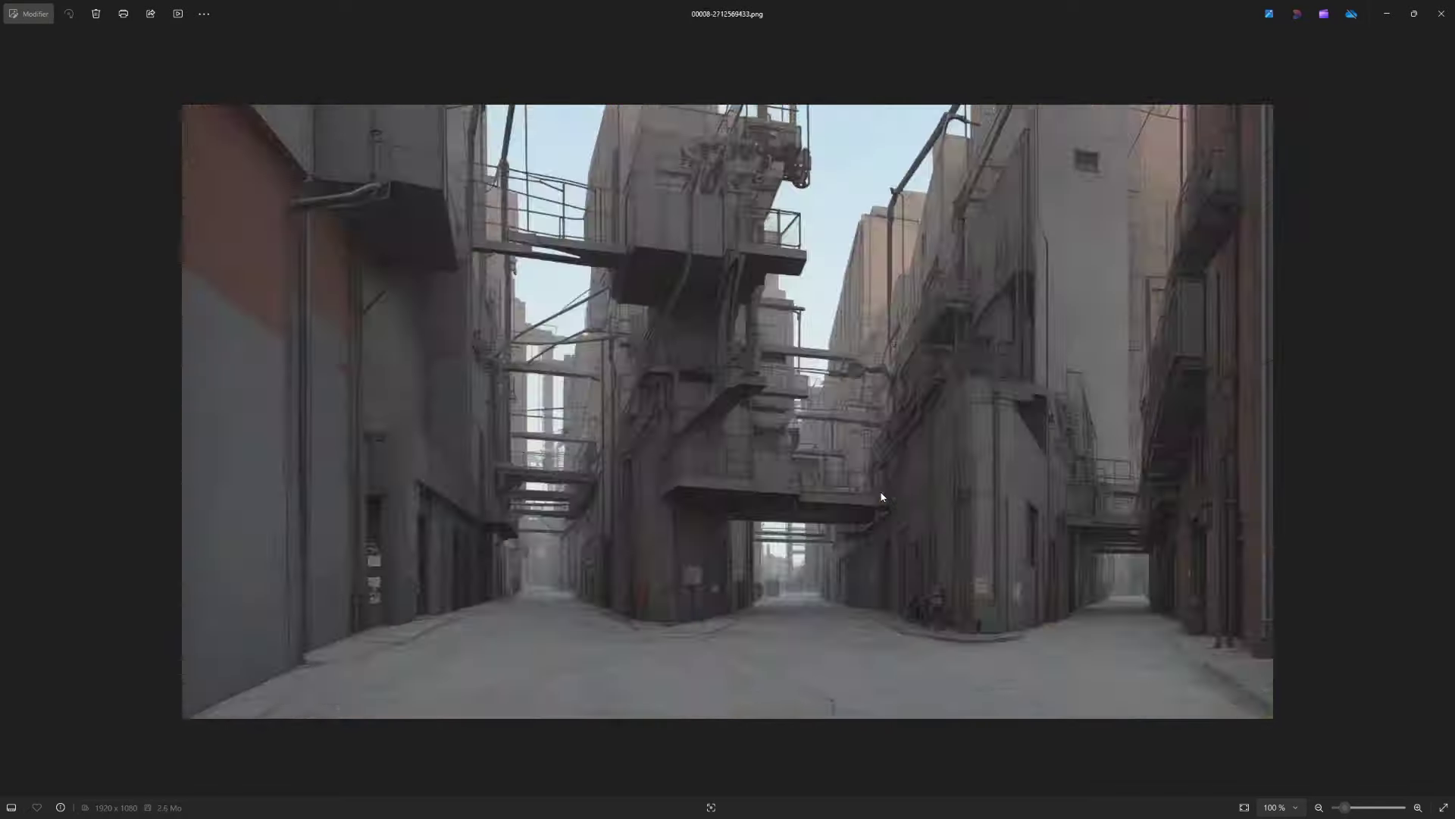
{"action": "key", "text": "Left"}
{"action": "key", "text": "Left"}
{"action": "key", "text": "Left"}
{"action": "key", "text": "Left"}
{"action": "key", "text": "Left"}
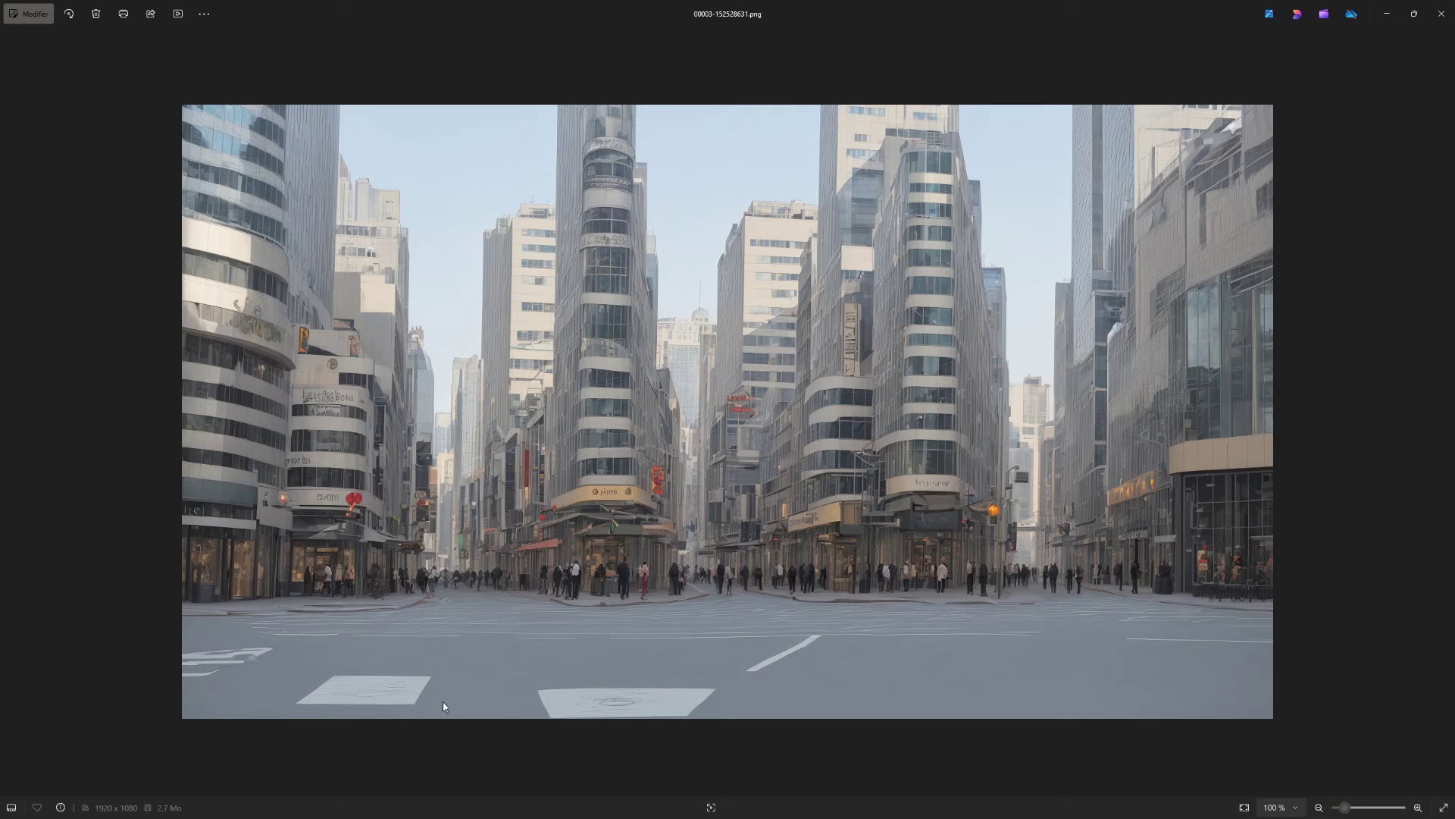
- Return to the DiaoramaProject folder in File Explorer, open StepGeneration.toe in TouchDesigner, and cycle through the open windows while it loads
{"action": "key", "text": "alt+Tab"}
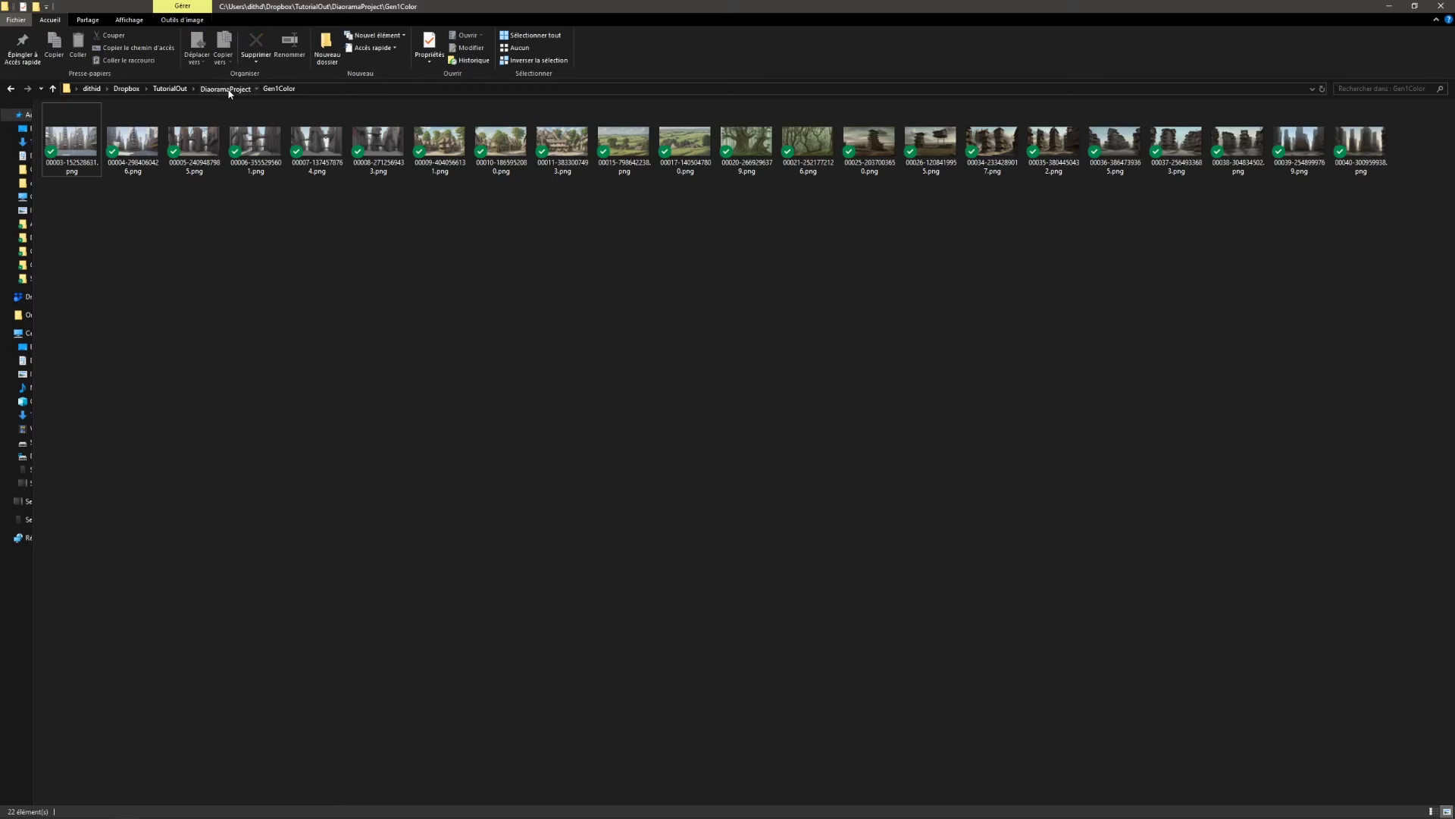
{"action": "left_click", "coordinate": [226, 89]}
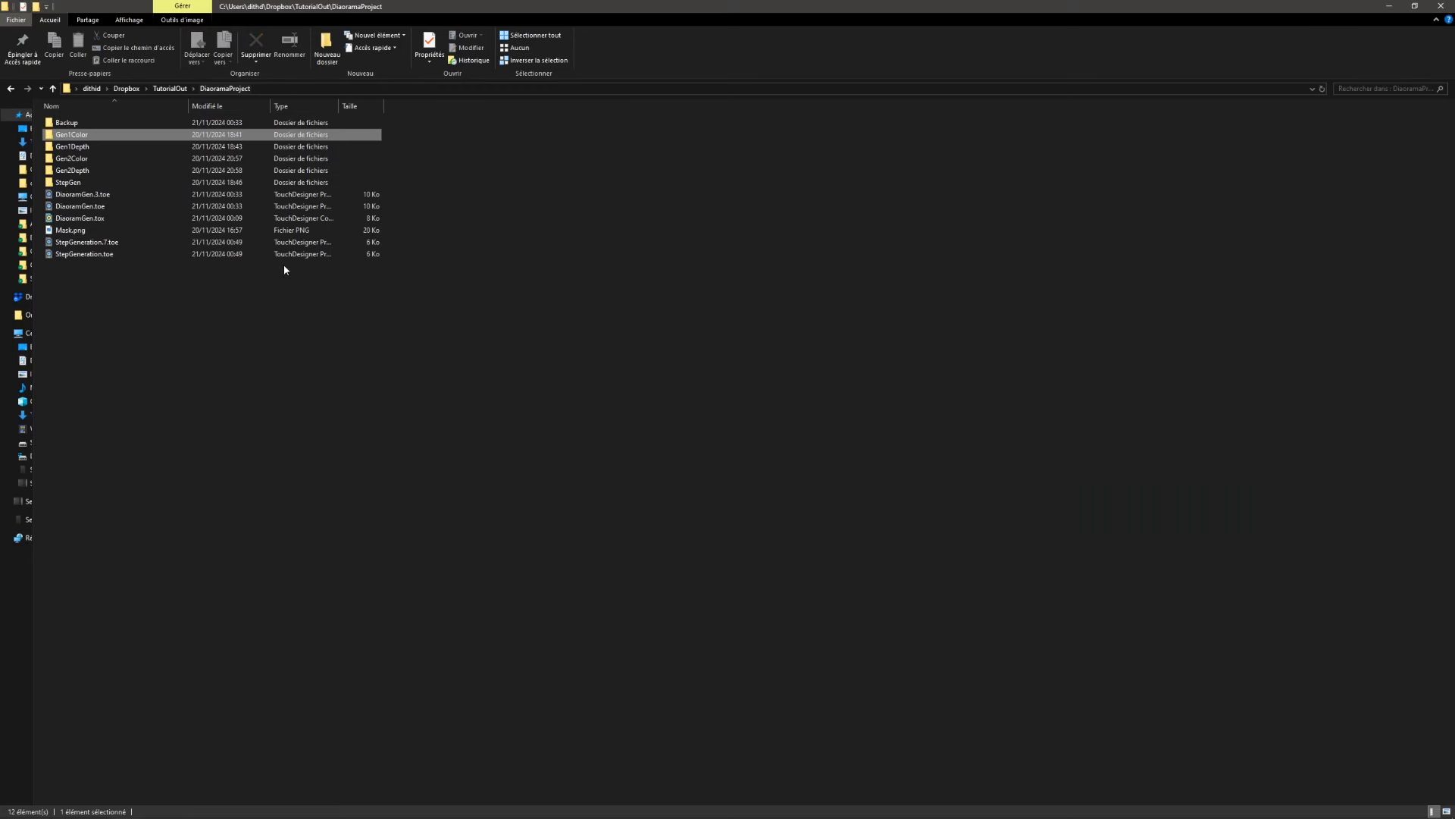
{"action": "double_click", "coordinate": [81, 255]}
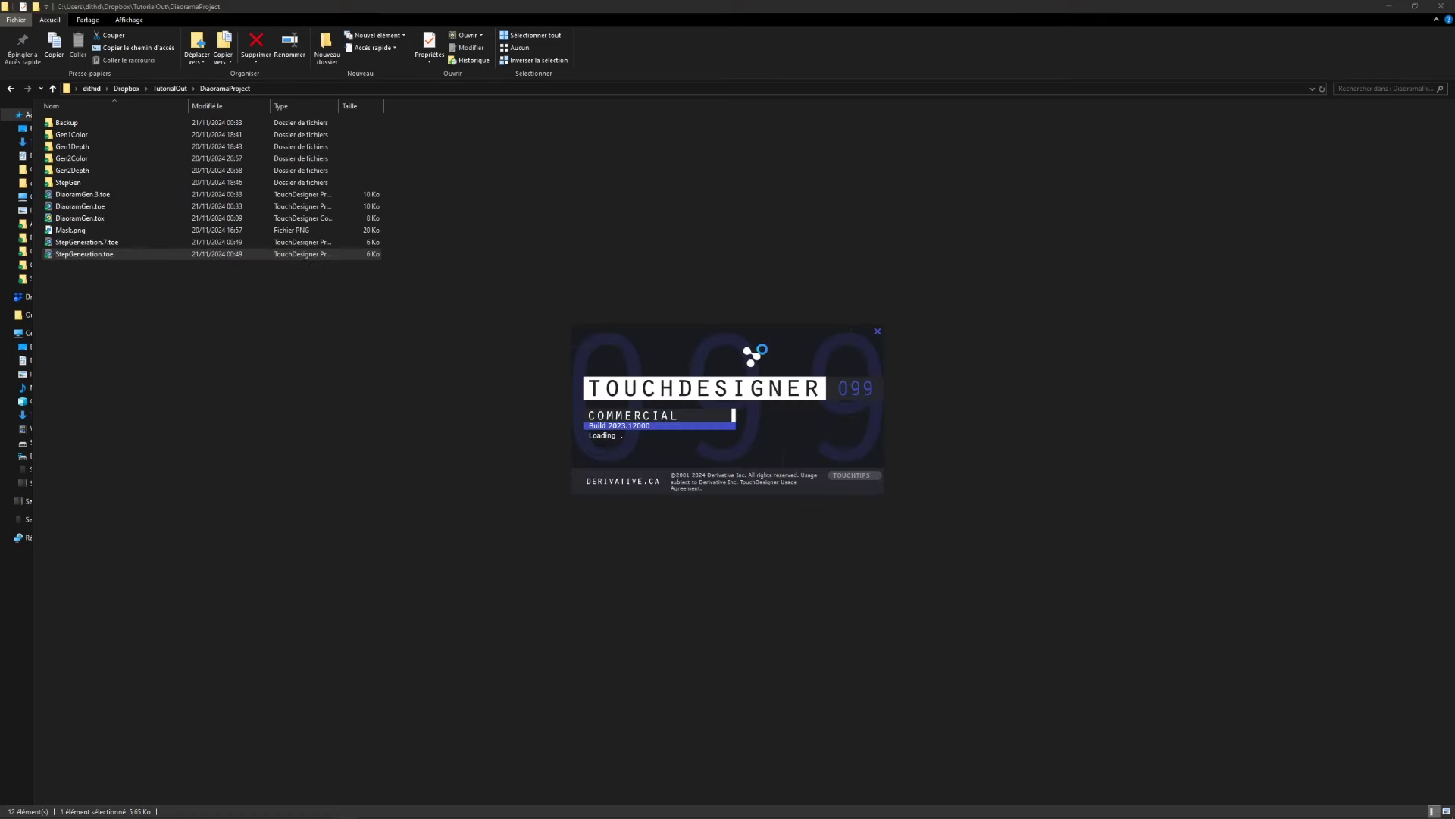
{"action": "left_click", "coordinate": [806, 464]}
{"action": "key", "text": "alt+Tab"}
{"action": "key", "text": "Tab"}
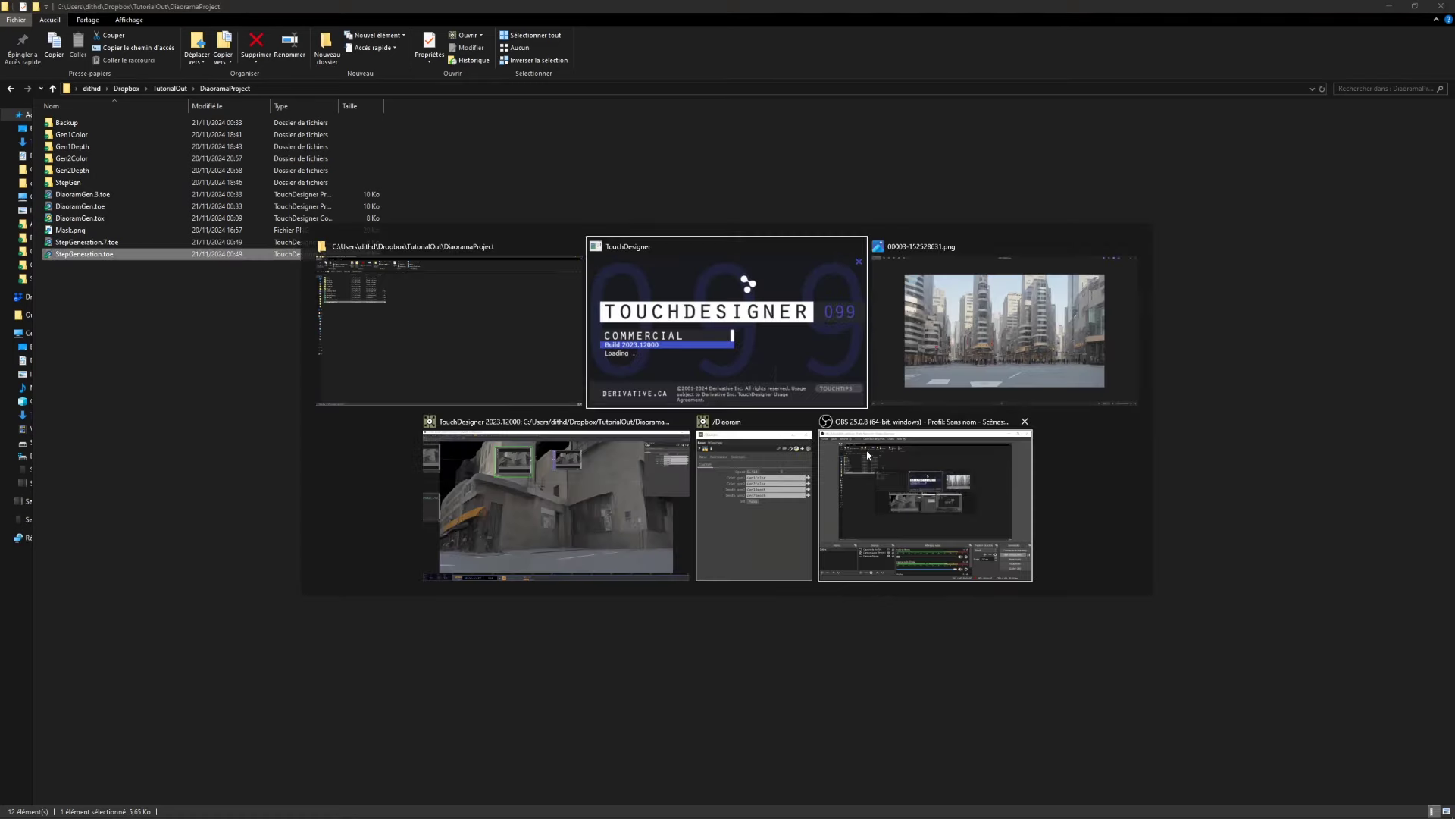
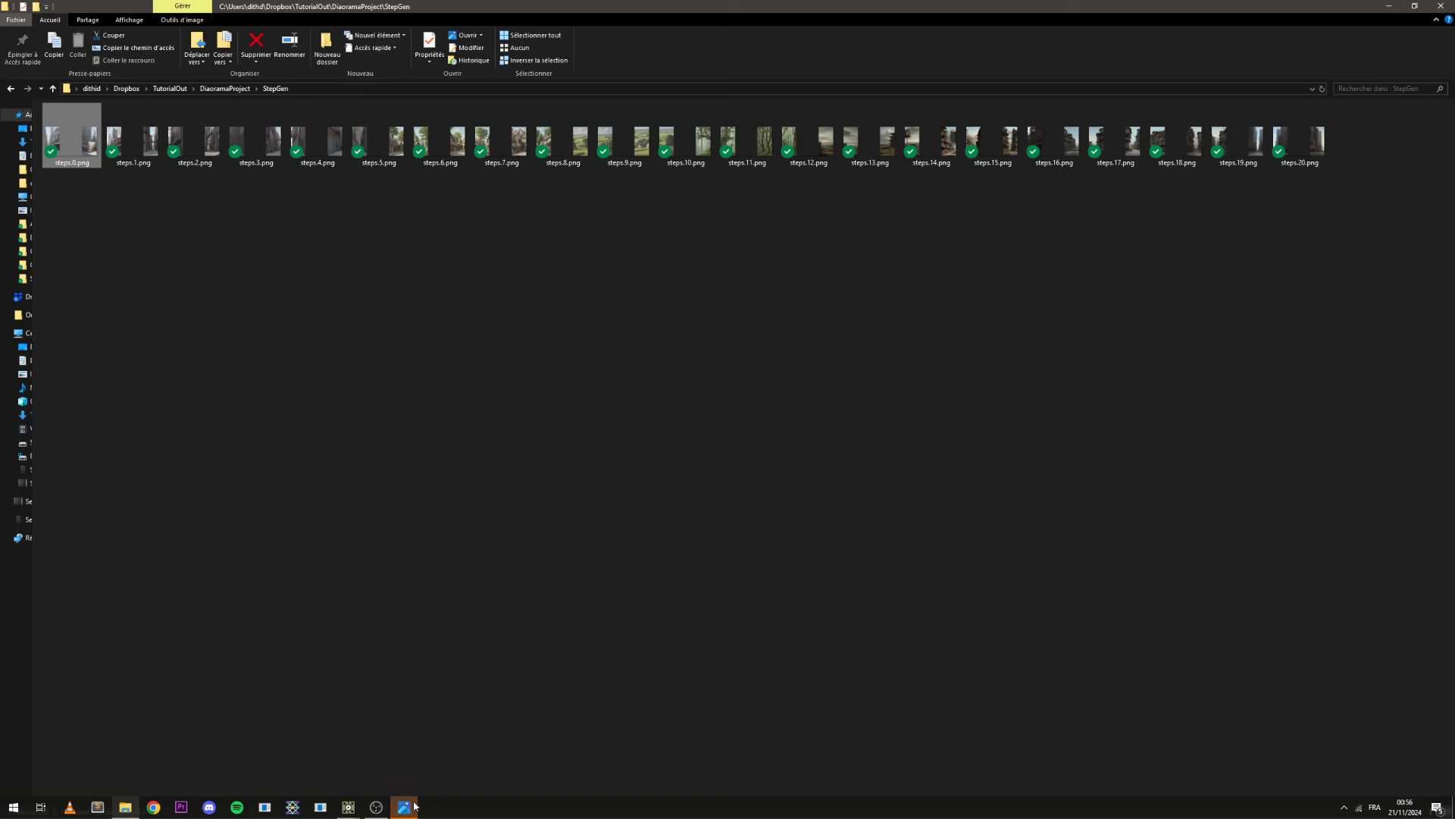
- View steps.0.png from the StepGen folder in the image viewer and close it
{"action": "left_click", "coordinate": [409, 808]}
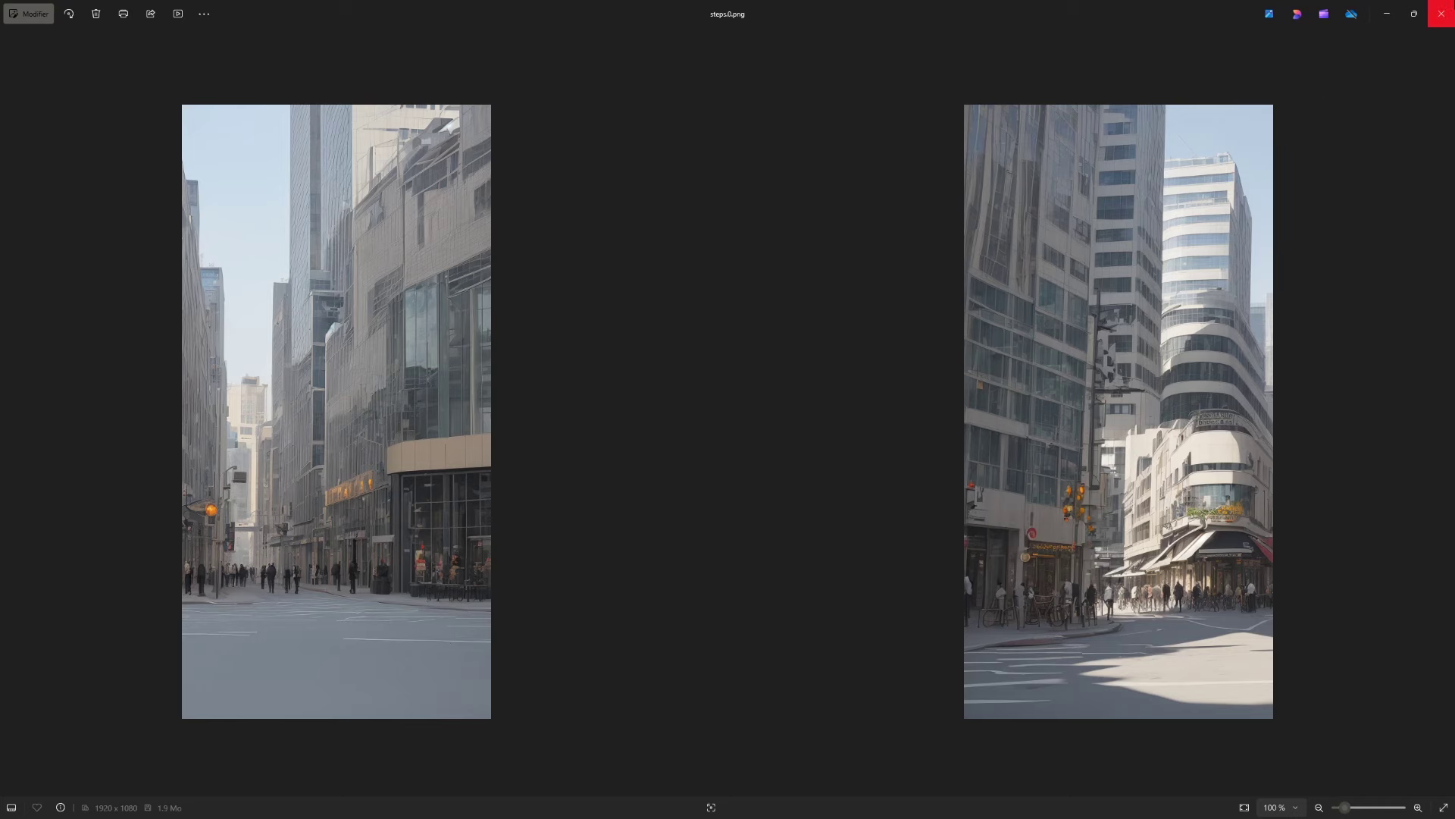
{"action": "left_click", "coordinate": [1441, 13]}
- Switch to the StepGeneration project in TouchDesigner and trigger Generate on the MaskGen component to export the step images
{"action": "key", "text": "alt+Tab"}
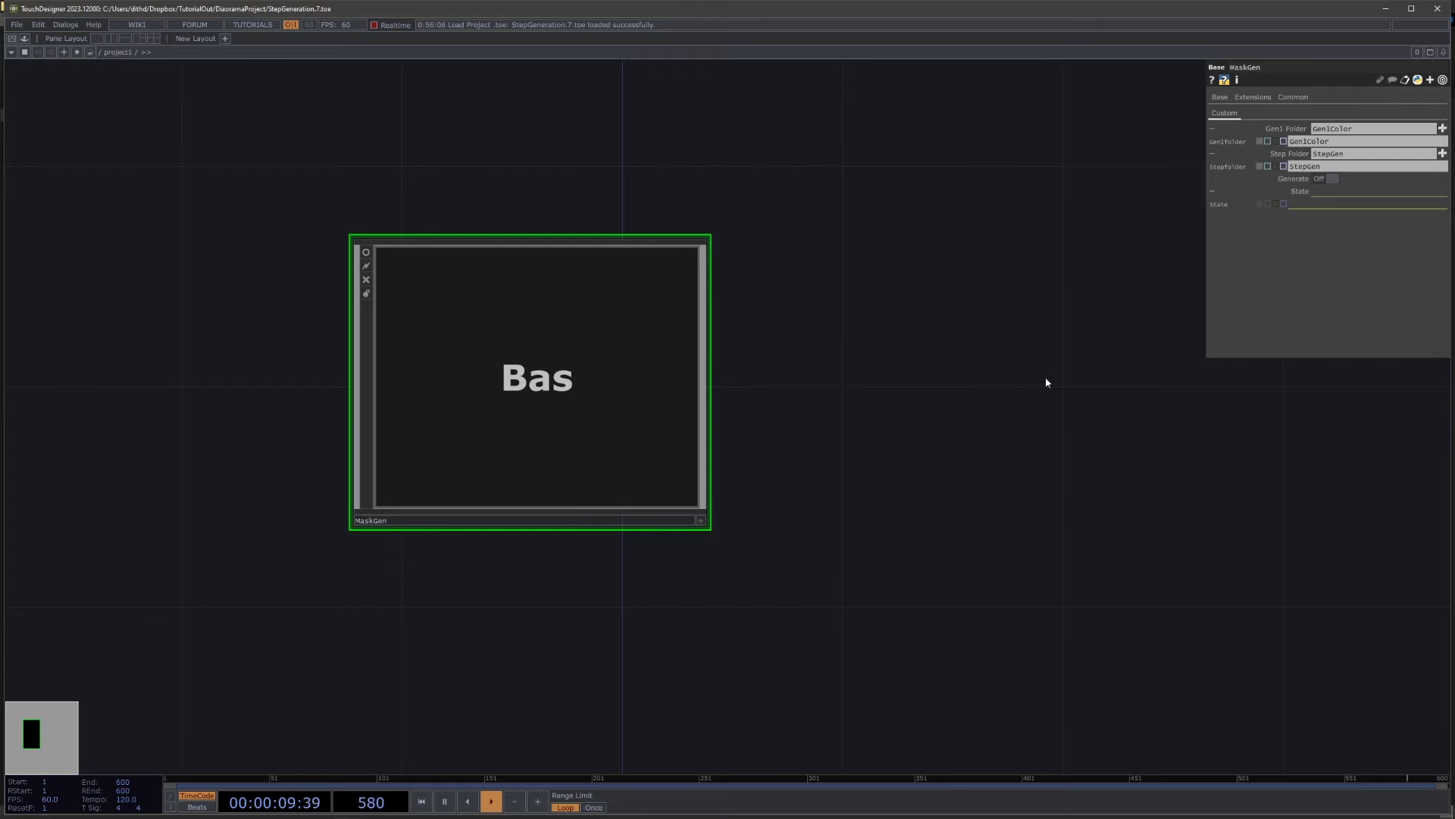
{"action": "left_click_drag", "start_coordinate": [1085, 168], "coordinate": [1086, 161]}
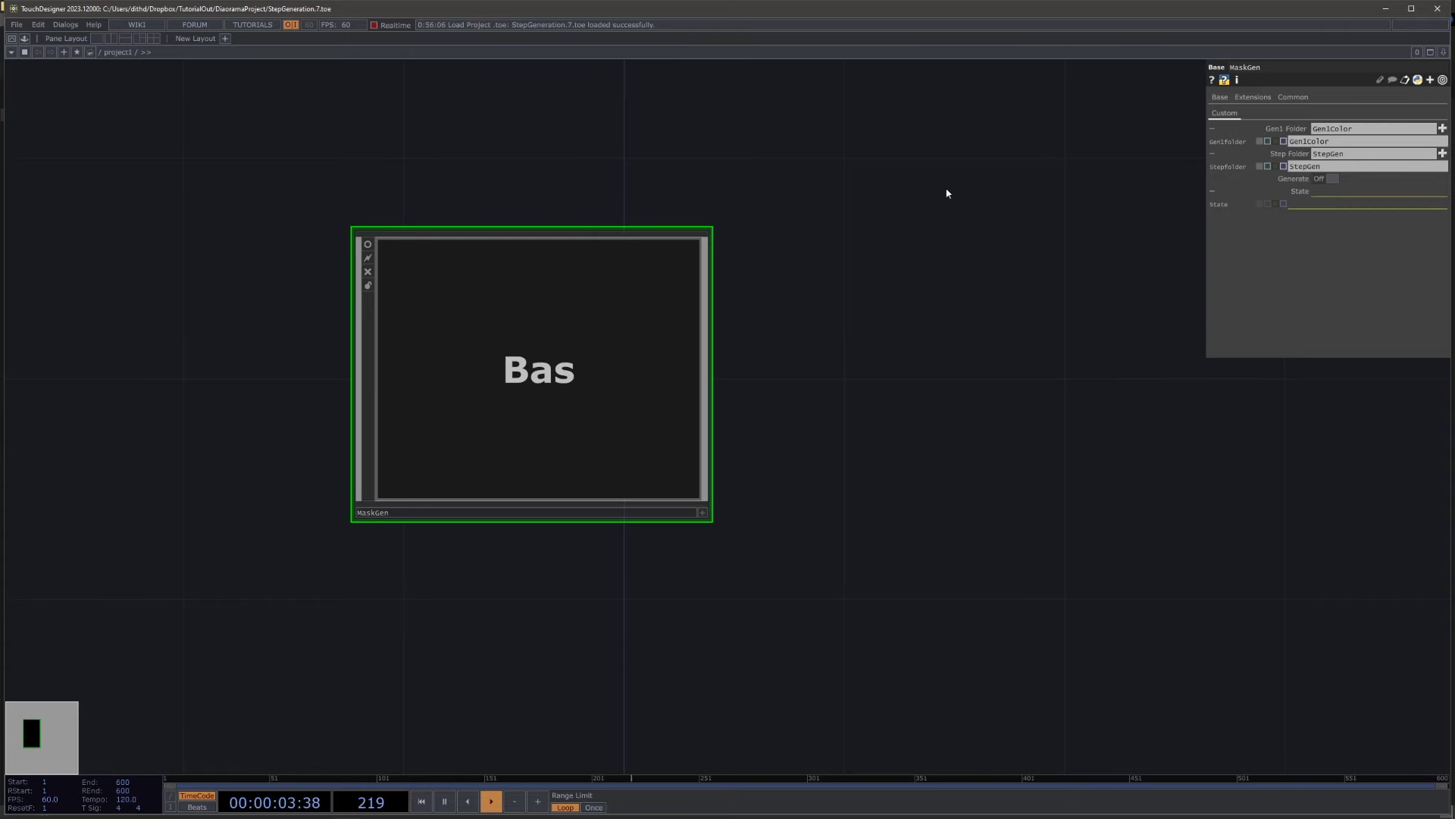
{"action": "left_click", "coordinate": [1331, 179]}
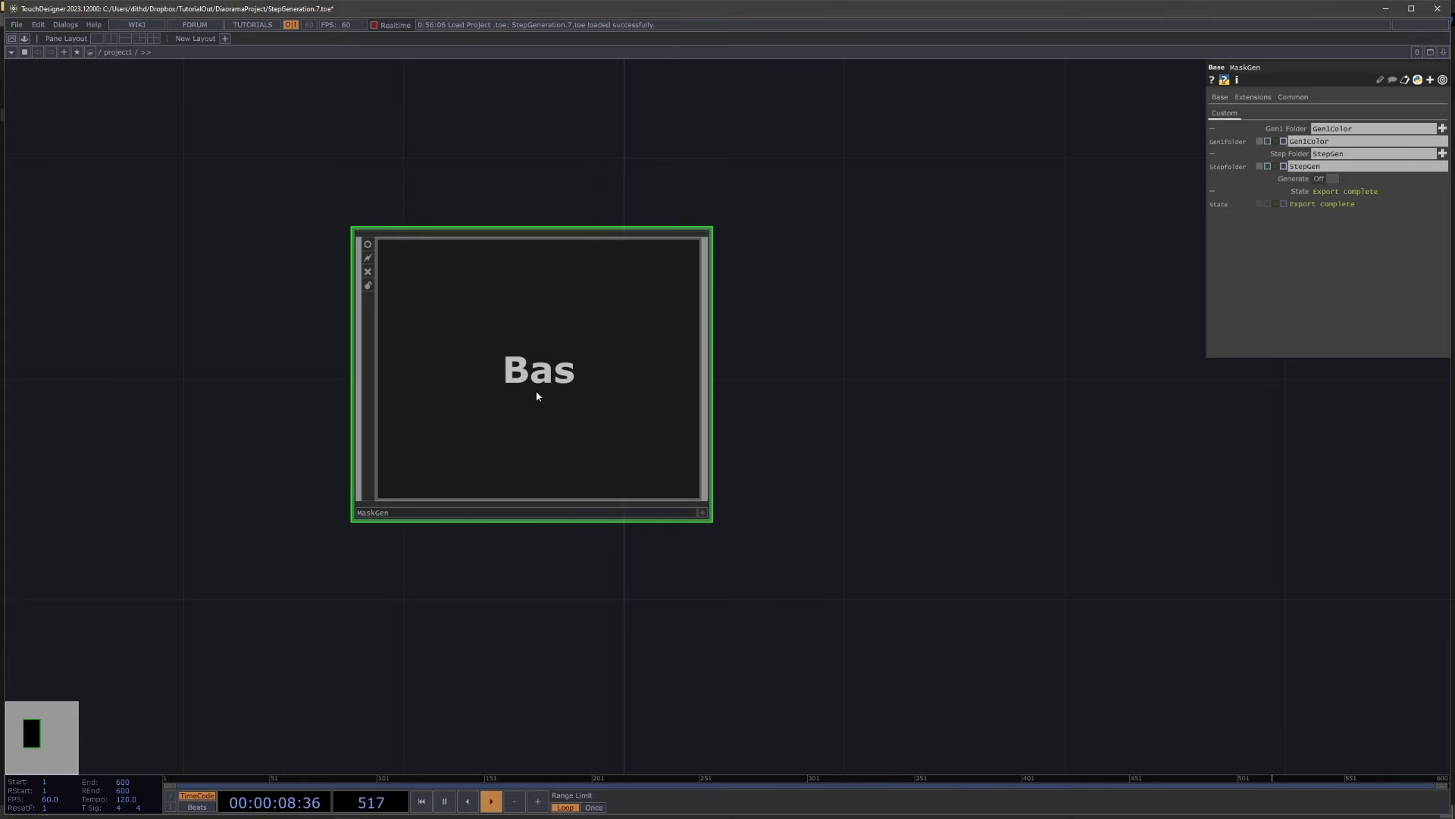
- Enter the MaskGen component and examine its folder1, select1 and null_gen1 operators
{"action": "scroll", "coordinate": [538, 390], "scroll_direction": "up", "scroll_amount": 2}
{"action": "scroll", "coordinate": [292, 447], "scroll_direction": "down", "scroll_amount": 2}
{"action": "left_click_drag", "start_coordinate": [292, 447], "coordinate": [649, 429]}
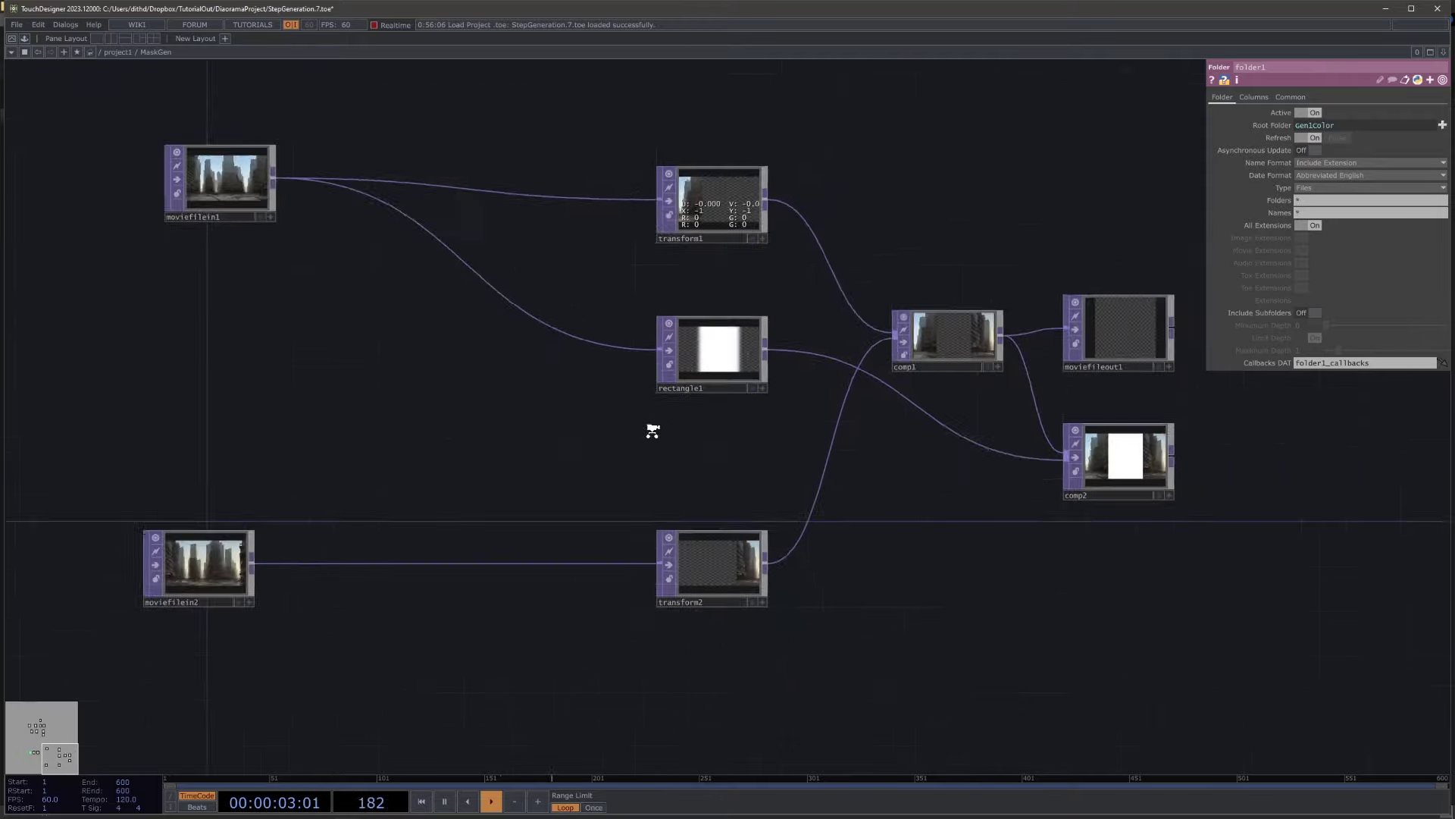
{"action": "scroll", "coordinate": [657, 429], "scroll_direction": "down", "scroll_amount": 4}
{"action": "left_click_drag", "start_coordinate": [287, 417], "coordinate": [514, 483]}
{"action": "scroll", "coordinate": [231, 415], "scroll_direction": "up", "scroll_amount": 5}
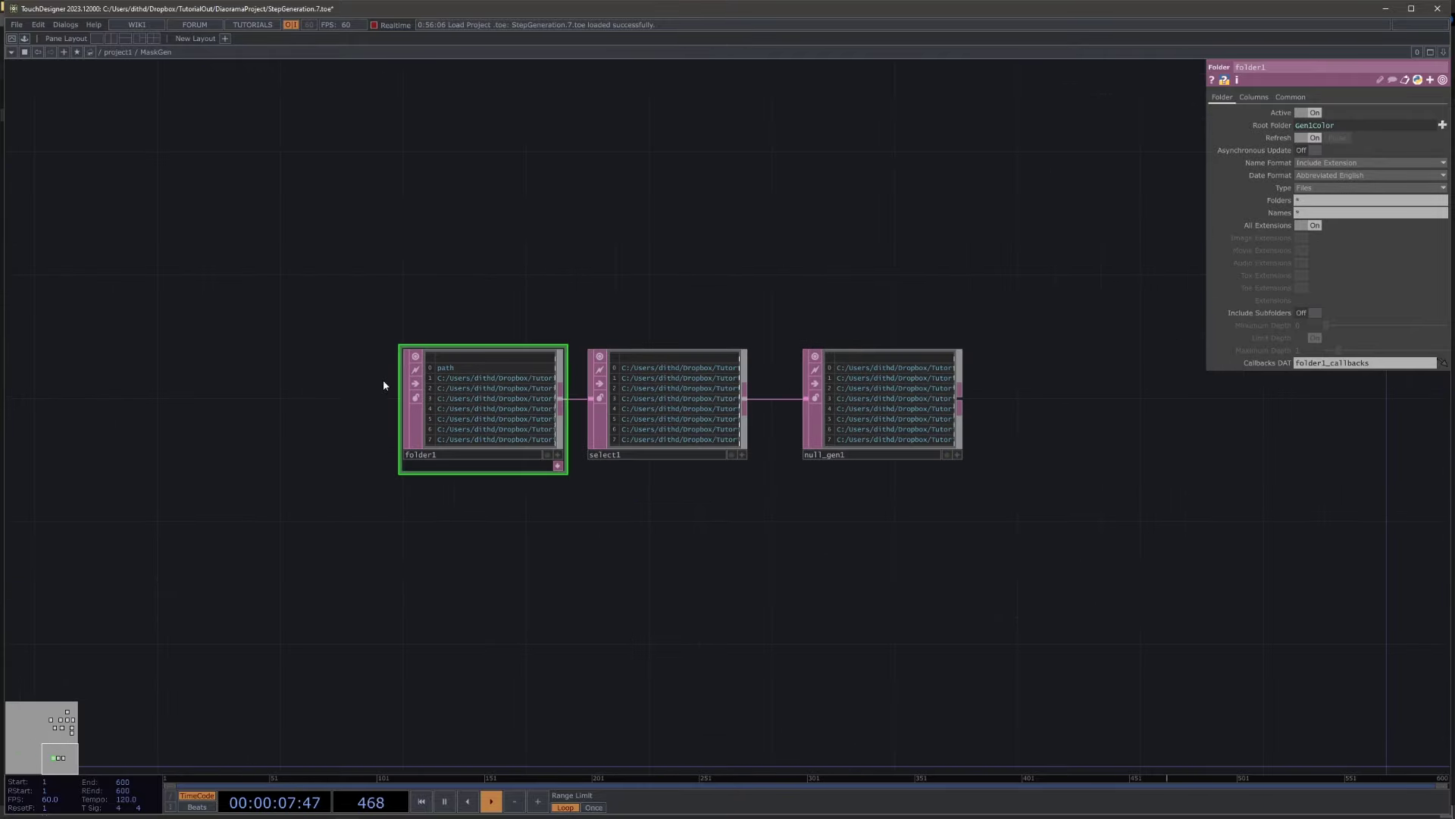
- Examine MaskGen's init, speed and count channel operators and the chopexec1 callback script
{"action": "scroll", "coordinate": [369, 408], "scroll_direction": "down", "scroll_amount": 5}
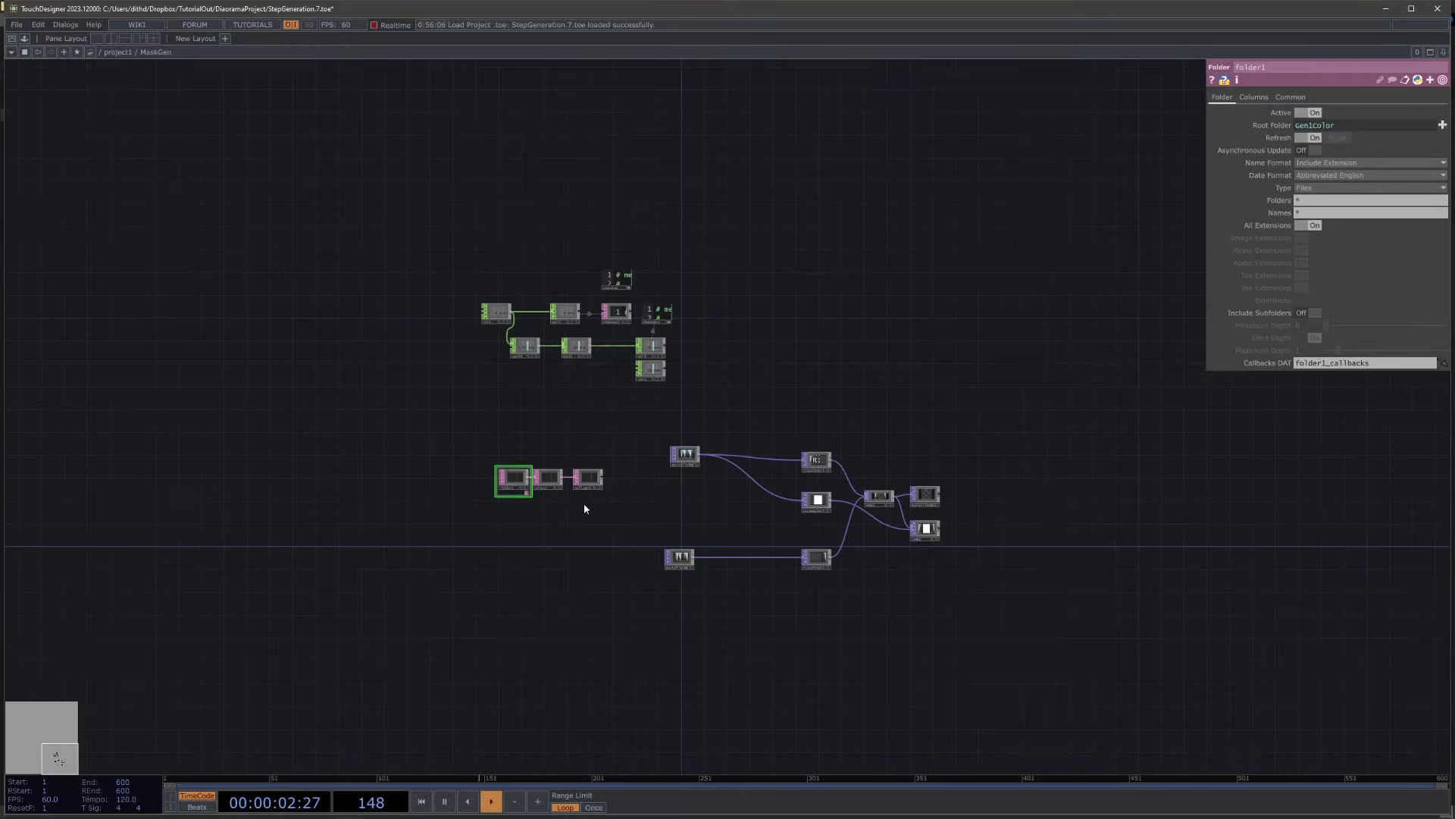
{"action": "scroll", "coordinate": [561, 405], "scroll_direction": "up", "scroll_amount": 2}
{"action": "scroll", "coordinate": [576, 390], "scroll_direction": "up", "scroll_amount": 2}
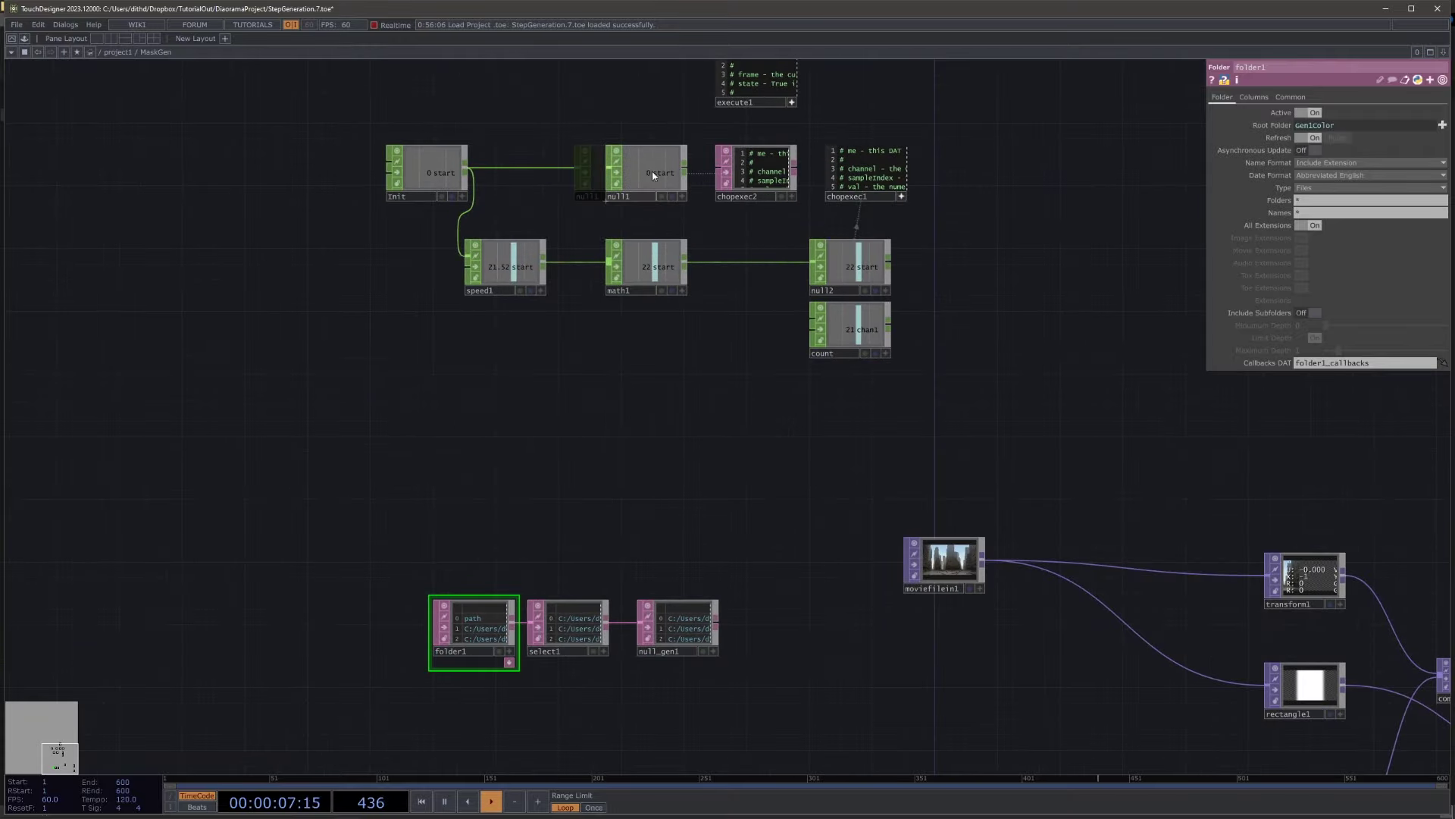
{"action": "scroll", "coordinate": [923, 202], "scroll_direction": "up", "scroll_amount": 6}
{"action": "left_click_drag", "start_coordinate": [998, 292], "coordinate": [1172, 598]}
{"action": "left_click_drag", "start_coordinate": [1002, 591], "coordinate": [946, 366]}
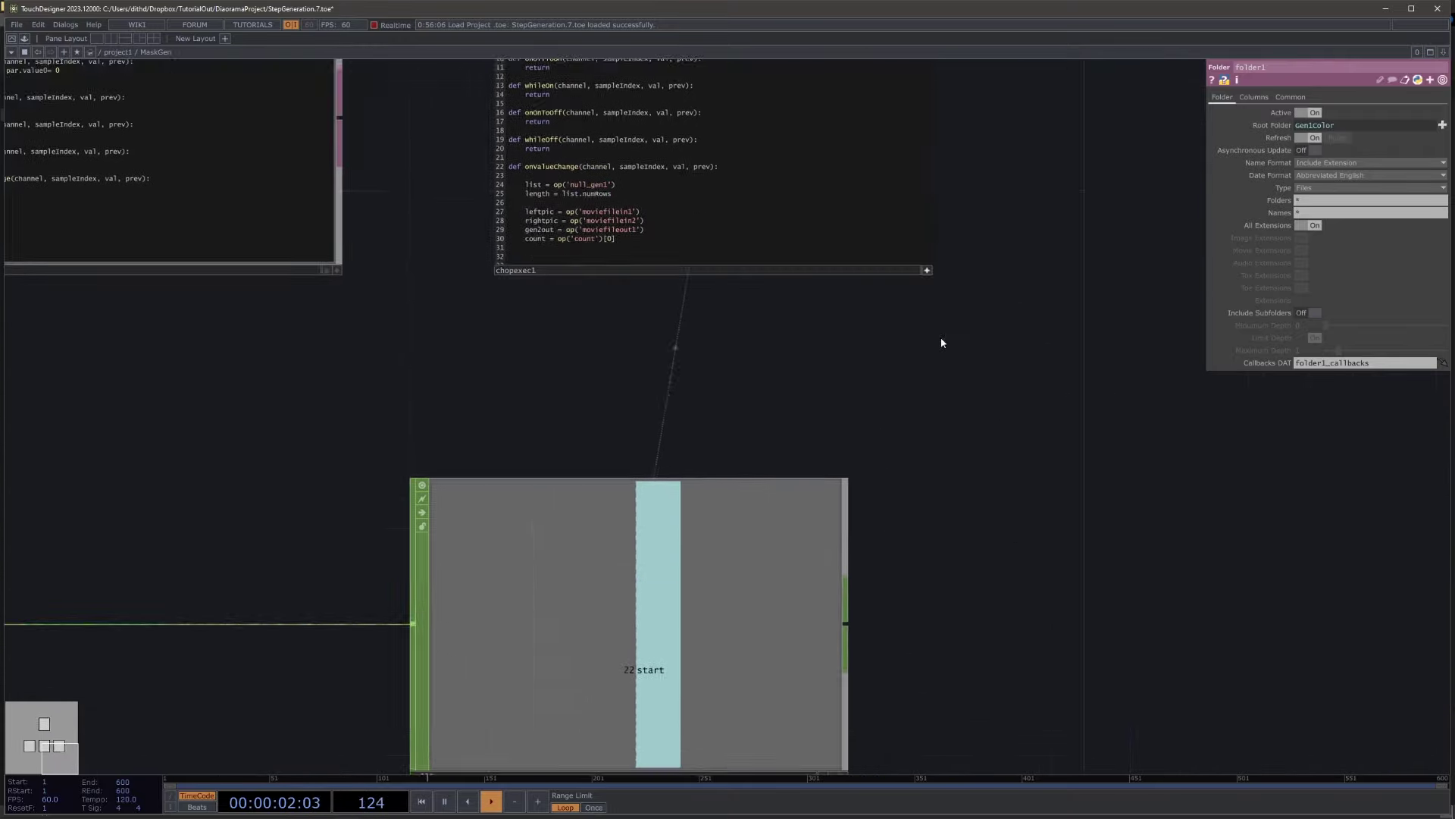
- Examine the compositing chain from moviefilein1 and moviefilein2 through to comp2, moving comp1 slightly lower in the network
{"action": "scroll", "coordinate": [941, 334], "scroll_direction": "down", "scroll_amount": 6}
{"action": "left_click_drag", "start_coordinate": [1230, 733], "coordinate": [1165, 480]}
{"action": "left_click_drag", "start_coordinate": [1142, 575], "coordinate": [870, 551]}
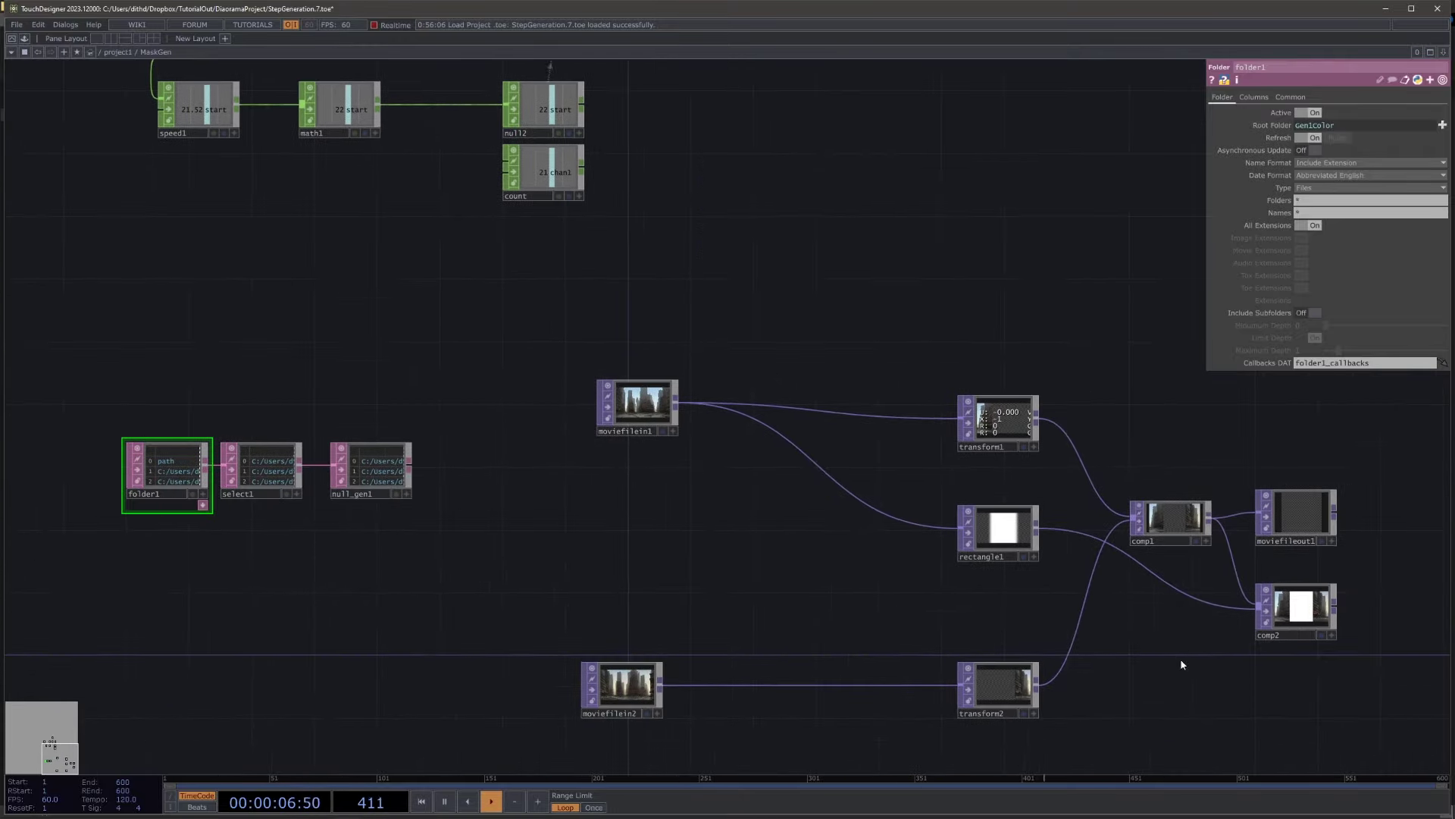
{"action": "left_click_drag", "start_coordinate": [1183, 664], "coordinate": [994, 643]}
{"action": "mouse_move", "coordinate": [1098, 483]}
{"action": "left_mouse_down"}
{"action": "mouse_move", "coordinate": [1114, 516]}
{"action": "mouse_move", "coordinate": [1097, 500]}
{"action": "left_mouse_up"}
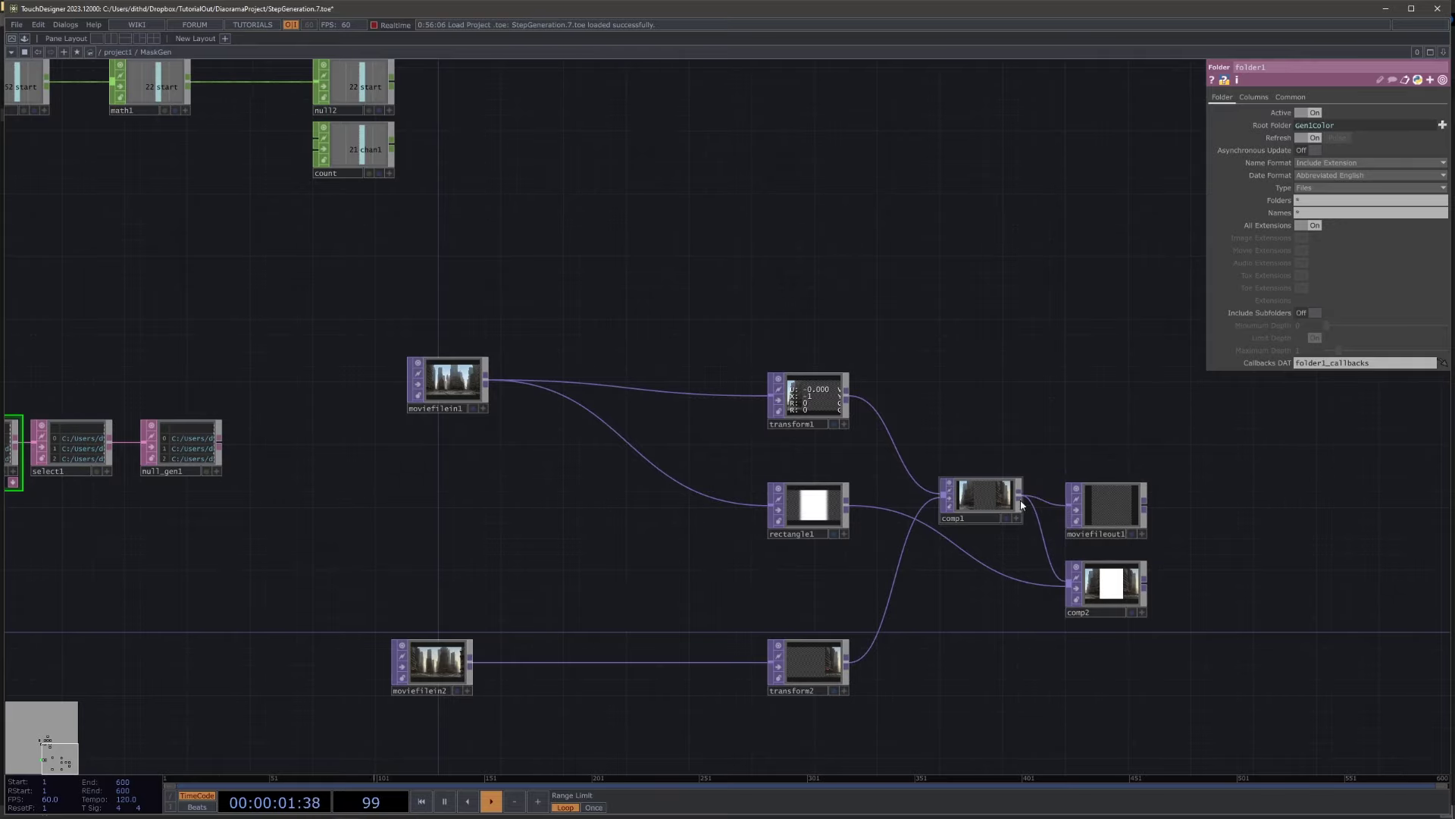
{"action": "left_click_drag", "start_coordinate": [982, 497], "coordinate": [982, 528]}
{"action": "scroll", "coordinate": [636, 439], "scroll_direction": "up", "scroll_amount": 5}
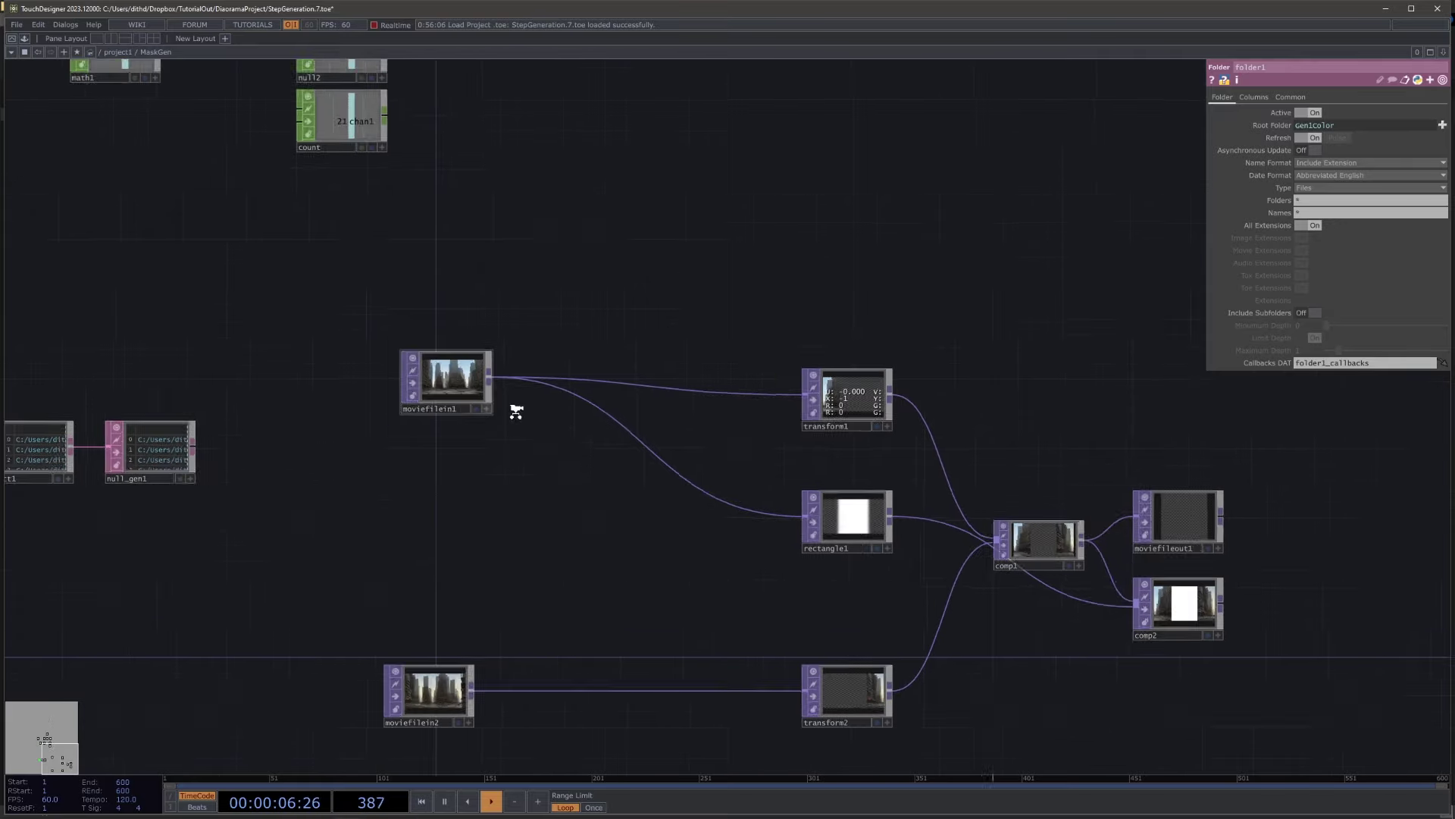
{"action": "left_click_drag", "start_coordinate": [781, 440], "coordinate": [697, 528]}
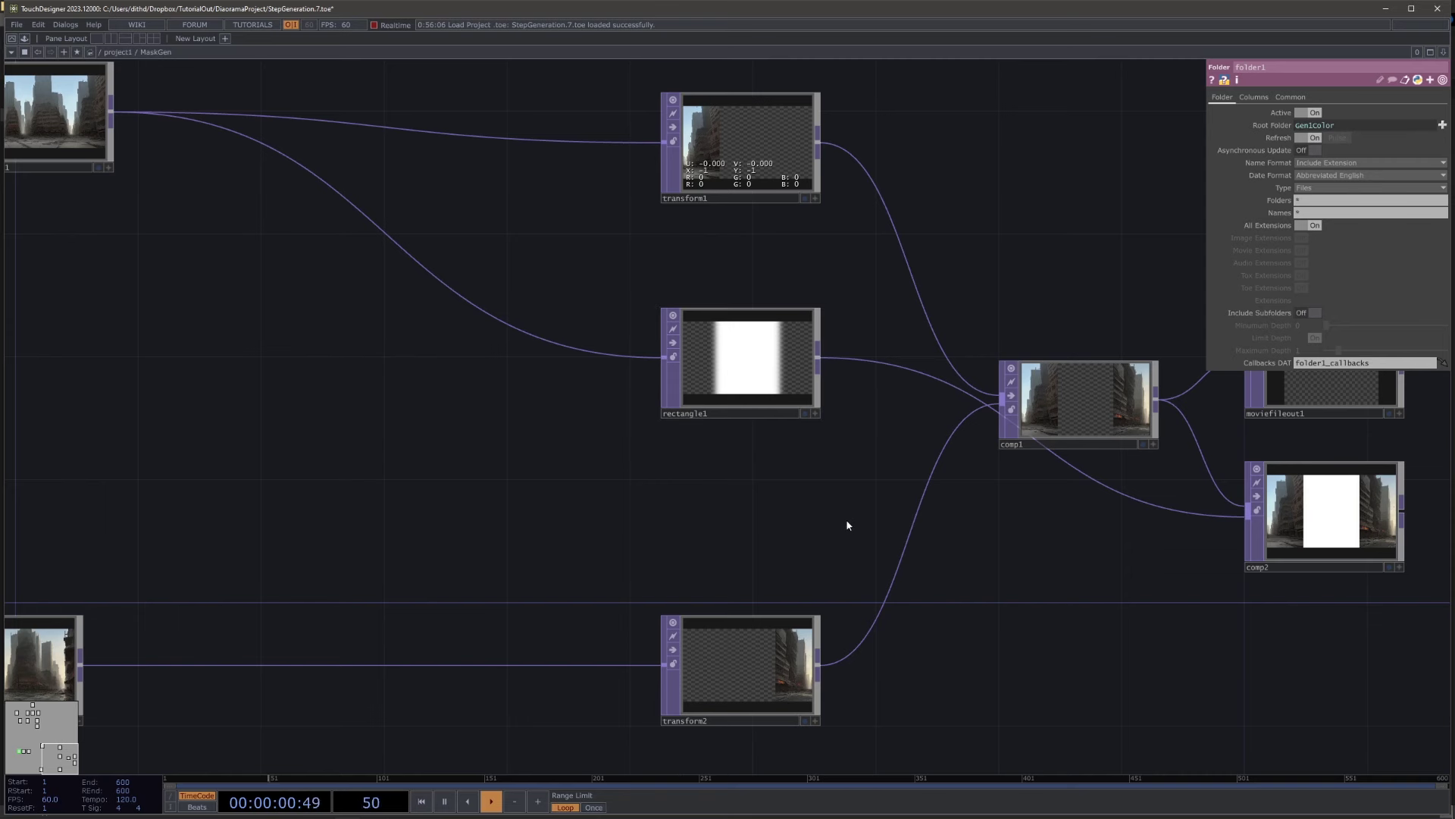
- Go back up to the project1 level and frame the MaskGen component
{"action": "key", "text": "u"}
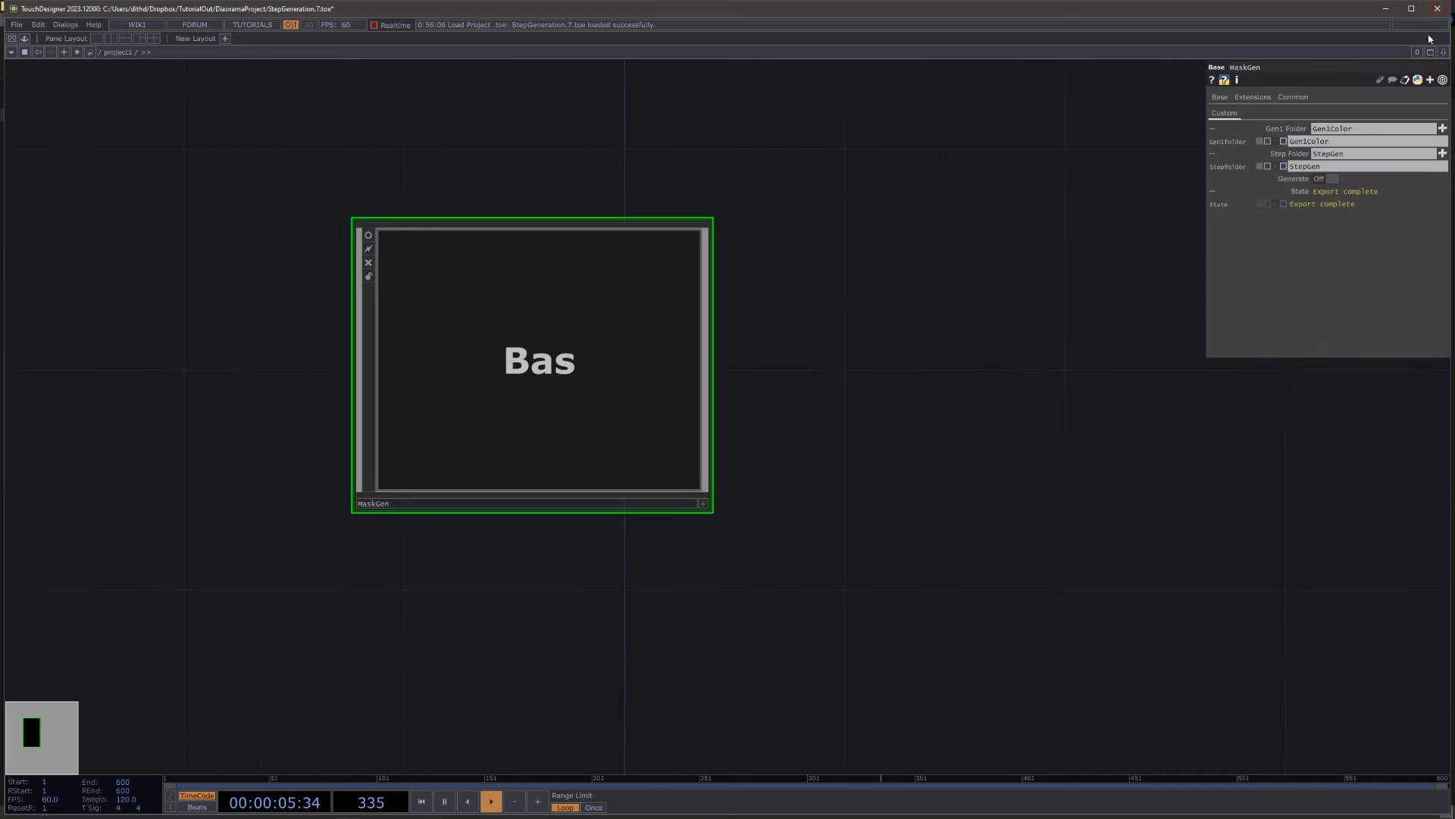
{"action": "key", "text": "h"}
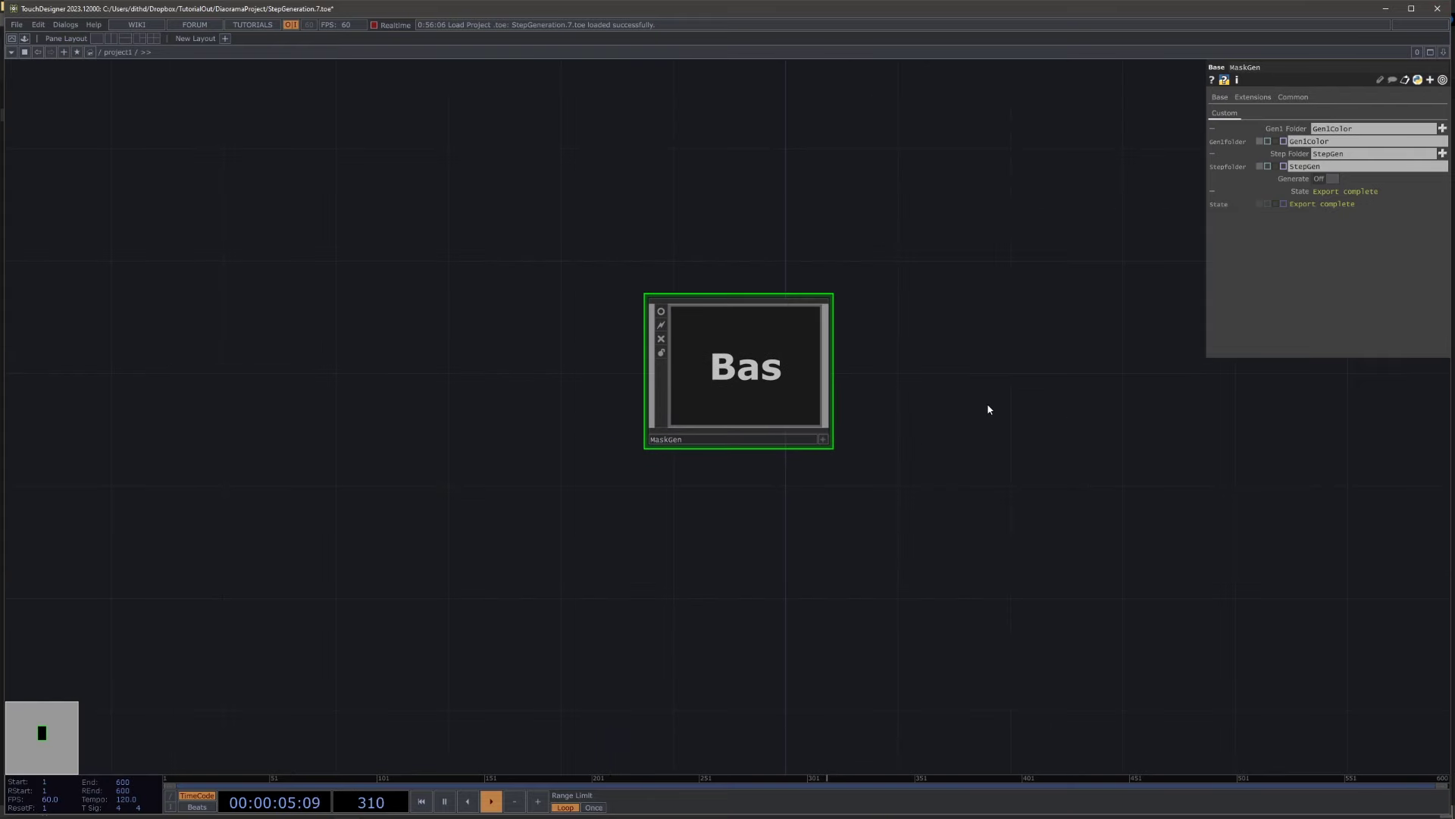
{"action": "left_click_drag", "start_coordinate": [1024, 340], "coordinate": [916, 314]}
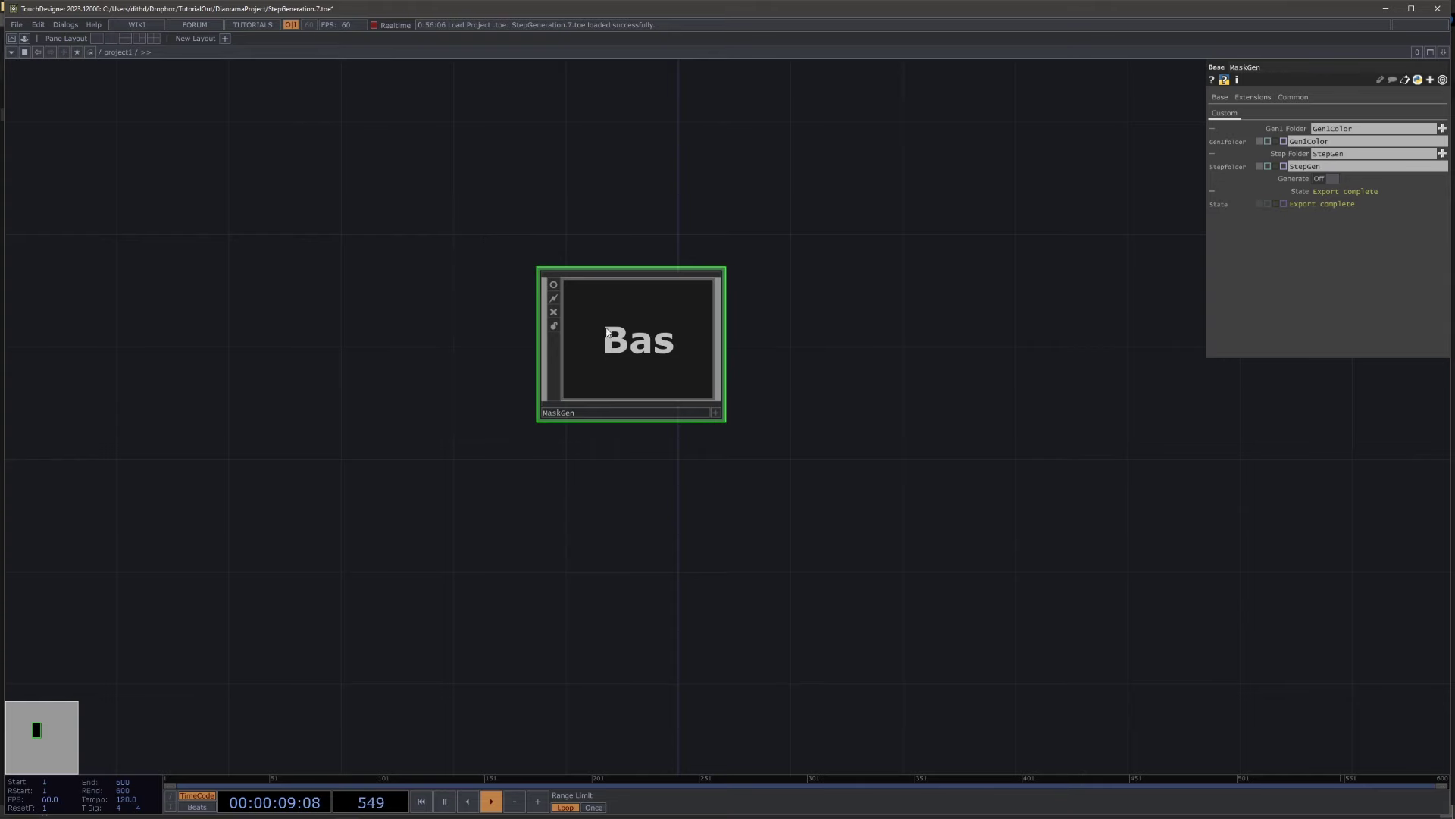
{"action": "scroll", "coordinate": [561, 334], "scroll_direction": "up", "scroll_amount": 2}
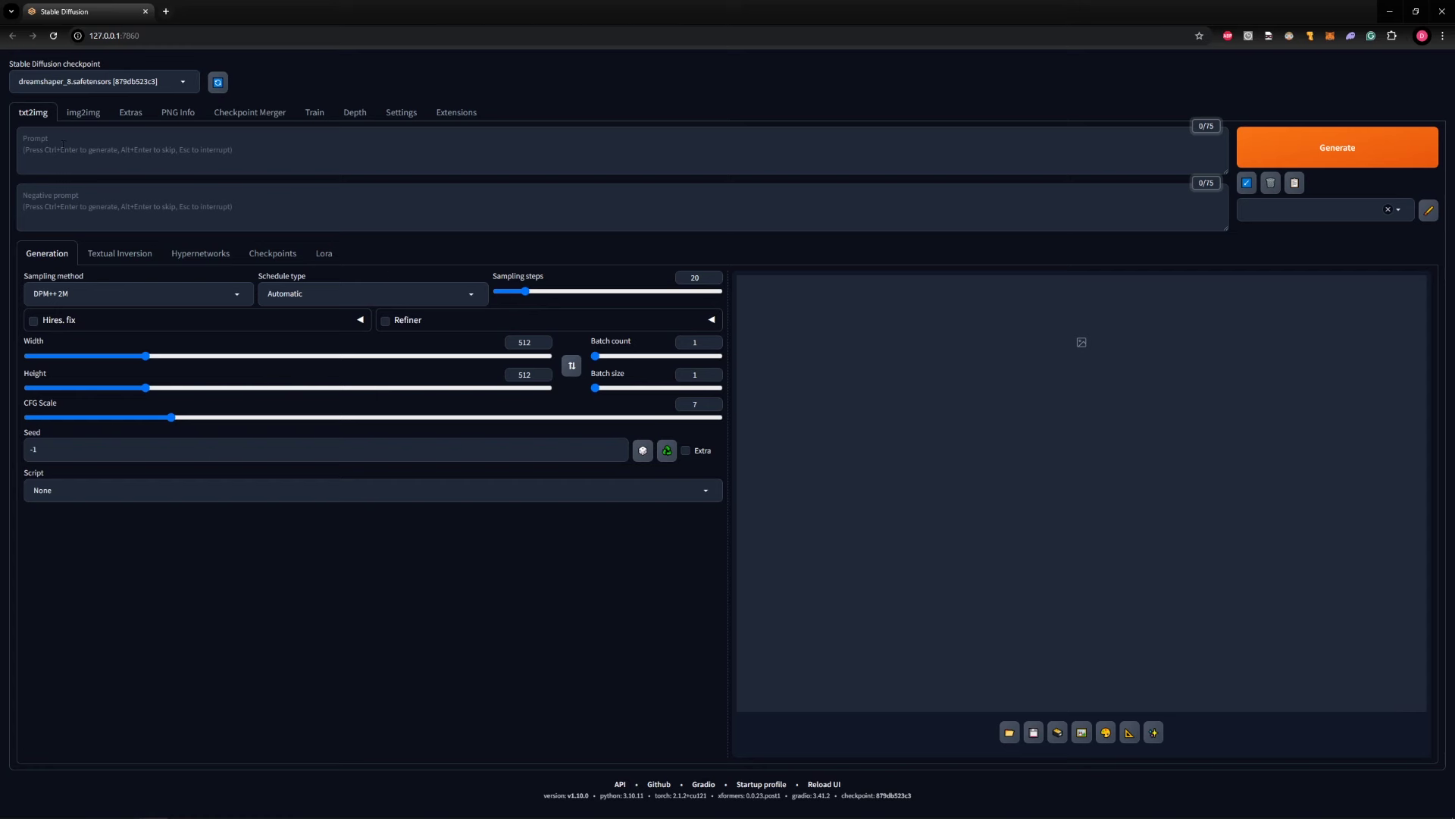
- In the Stable Diffusion web UI, set the txt2img output size to 1920 wide by 1080 high
{"action": "left_click_drag", "start_coordinate": [533, 343], "coordinate": [422, 330]}
{"action": "type", "text": "1920"}
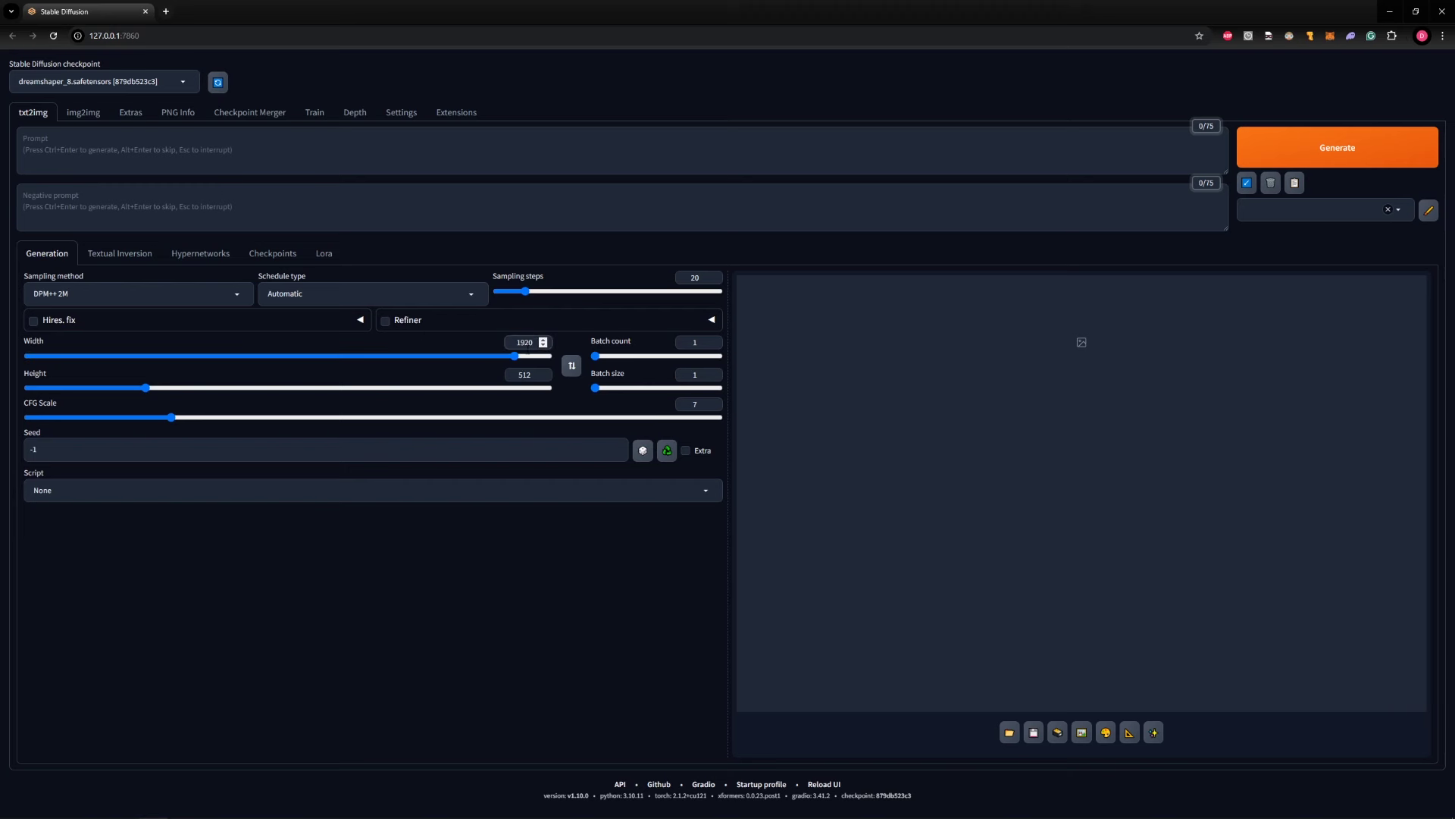
{"action": "key", "text": "Tab"}
{"action": "key", "text": "Tab"}
{"action": "type", "text": "1080"}
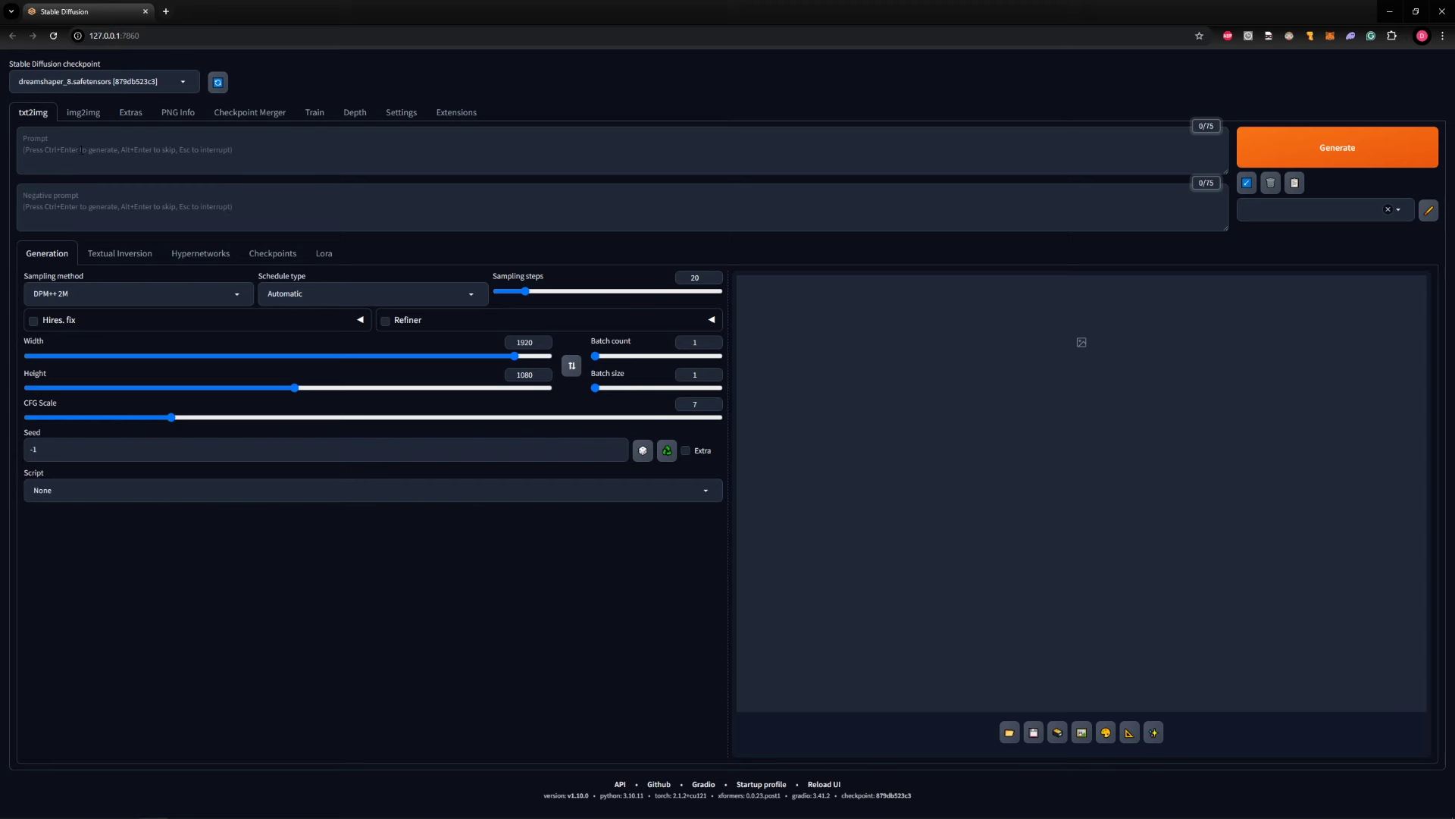
- Open the empty positive prompt of txt2img for text entry
{"action": "left_click", "coordinate": [81, 150]}
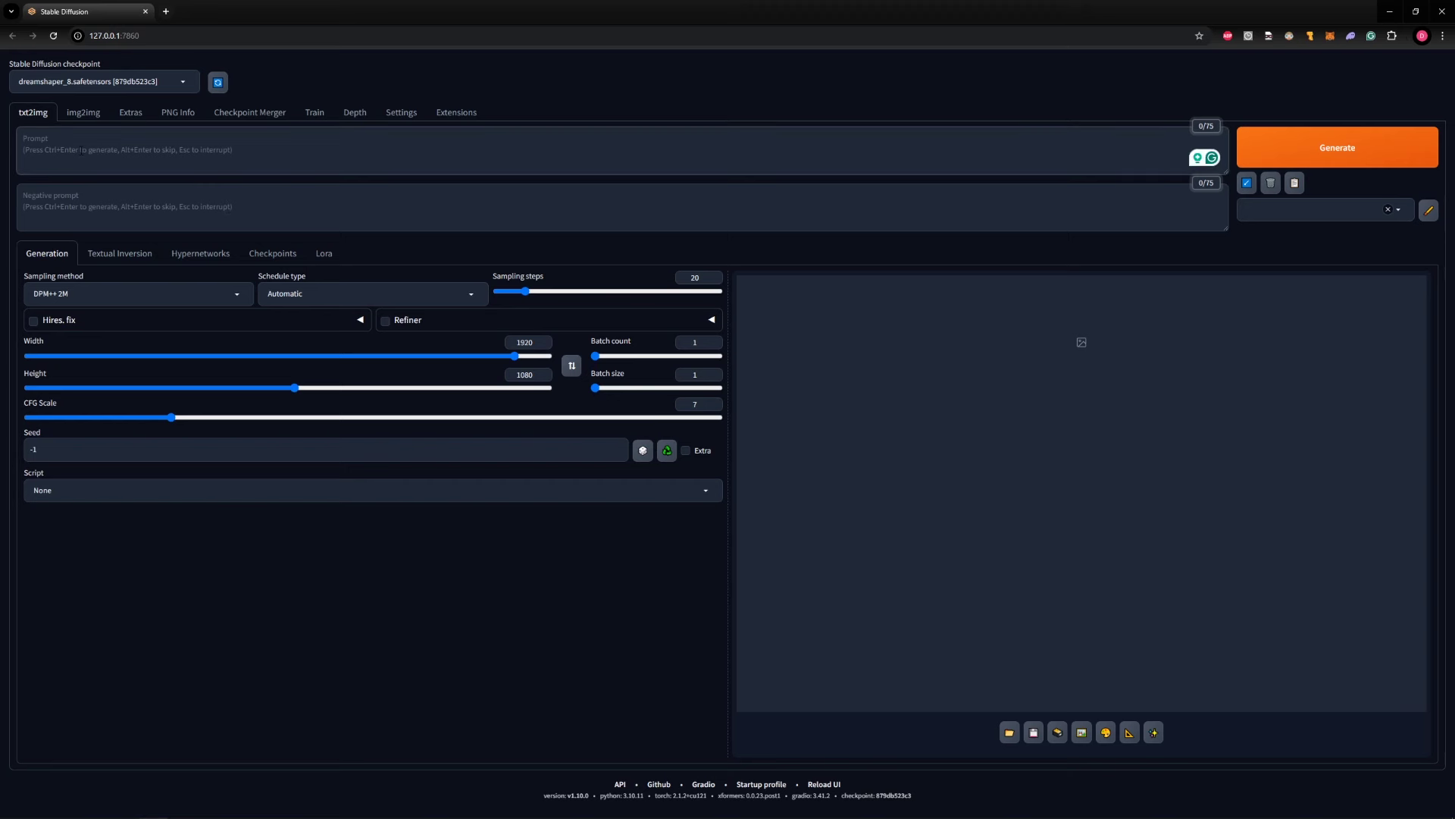